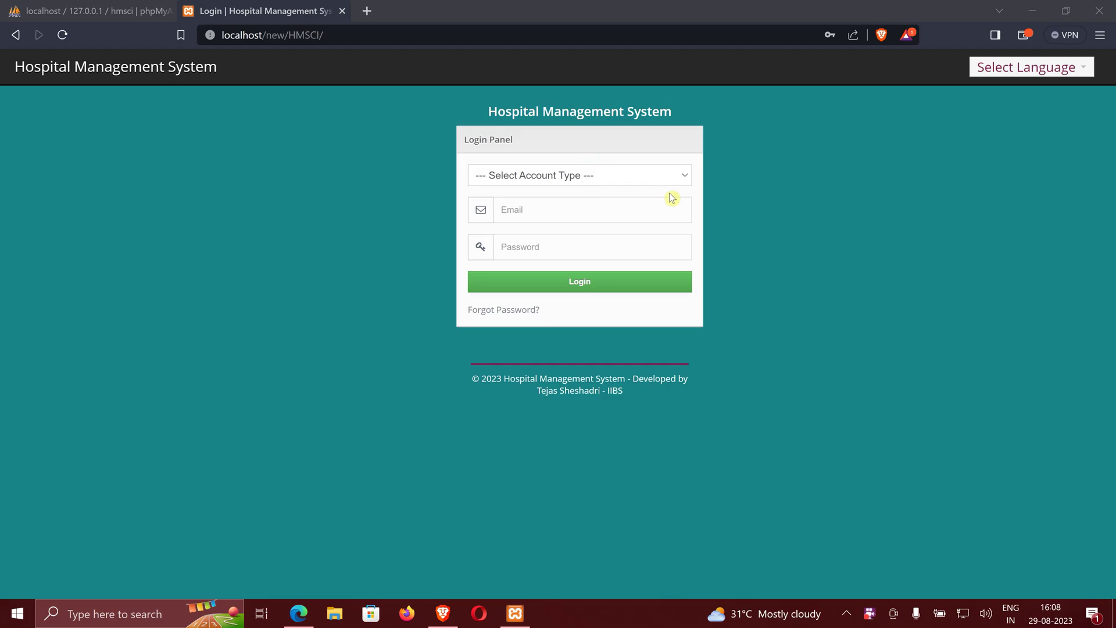
- Focus the Brave window and show the HMS login page full screen with F11
{"action": "left_click", "coordinate": [746, 201]}
{"action": "left_click", "coordinate": [734, 185]}
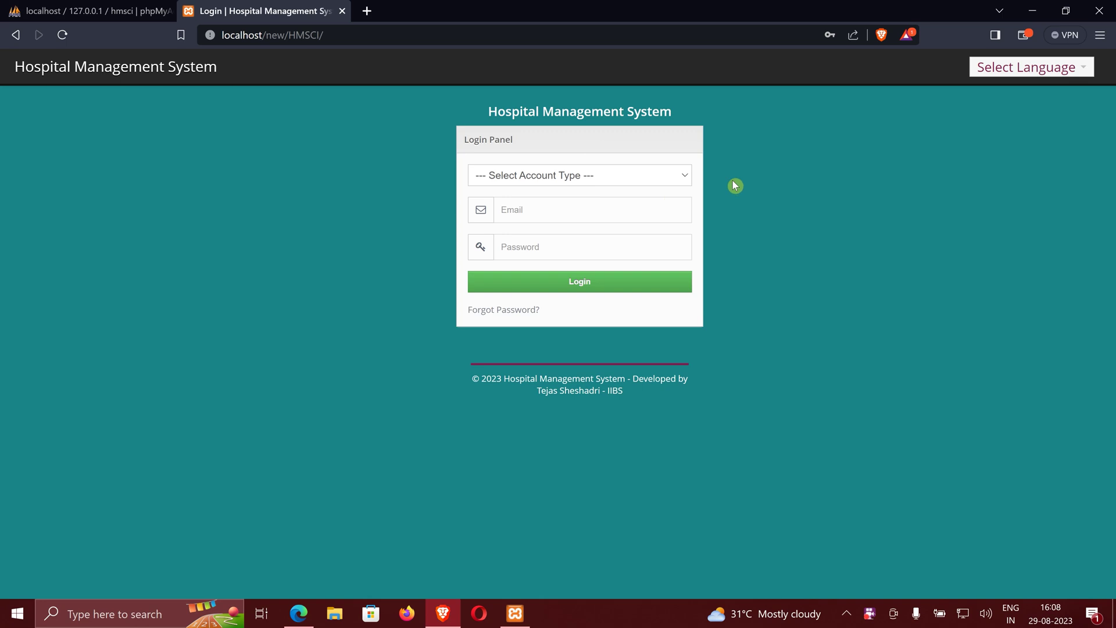
{"action": "key", "text": "F11"}
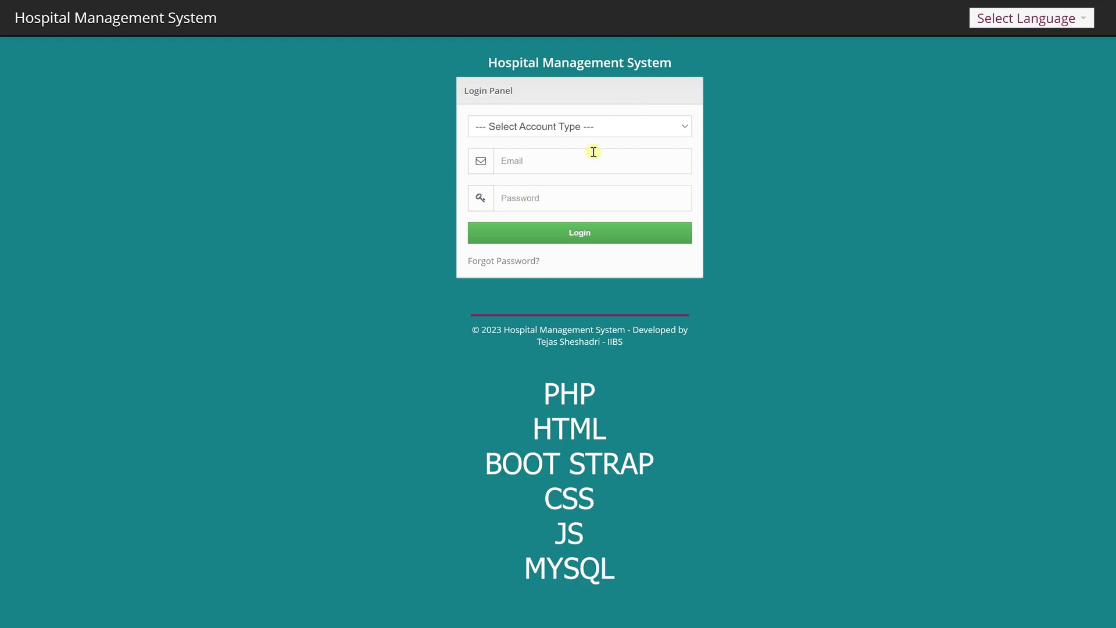
- Log in as Admin with the saved admin credentials and view the 23-department list
{"action": "left_click", "coordinate": [615, 132]}
{"action": "left_click", "coordinate": [593, 155]}
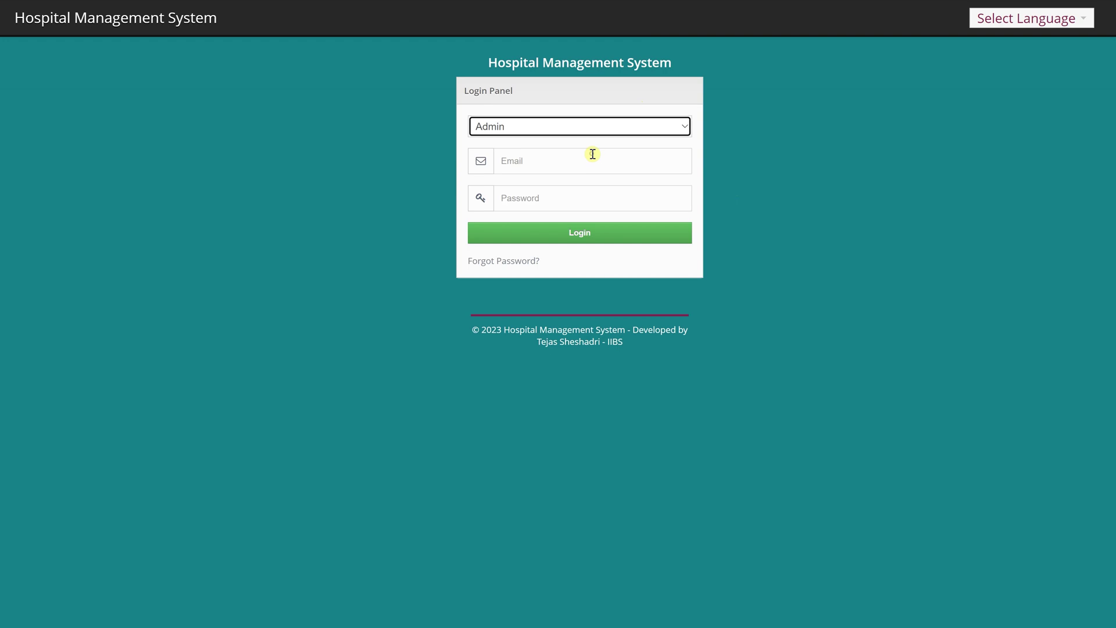
{"action": "left_click", "coordinate": [592, 158]}
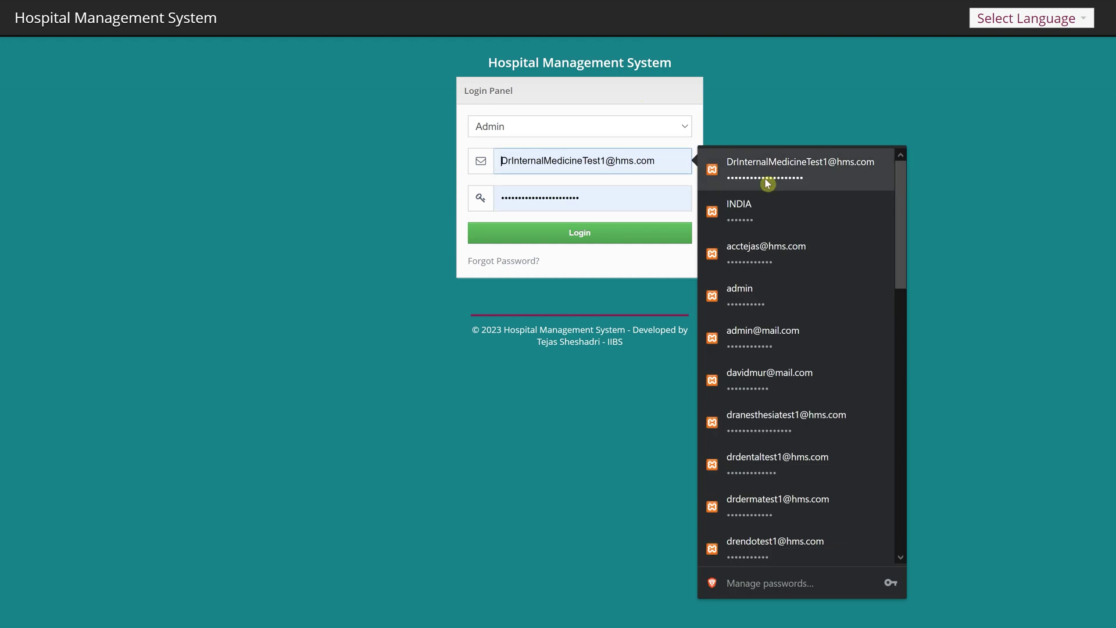
{"action": "left_click", "coordinate": [798, 337]}
{"action": "left_click", "coordinate": [605, 234]}
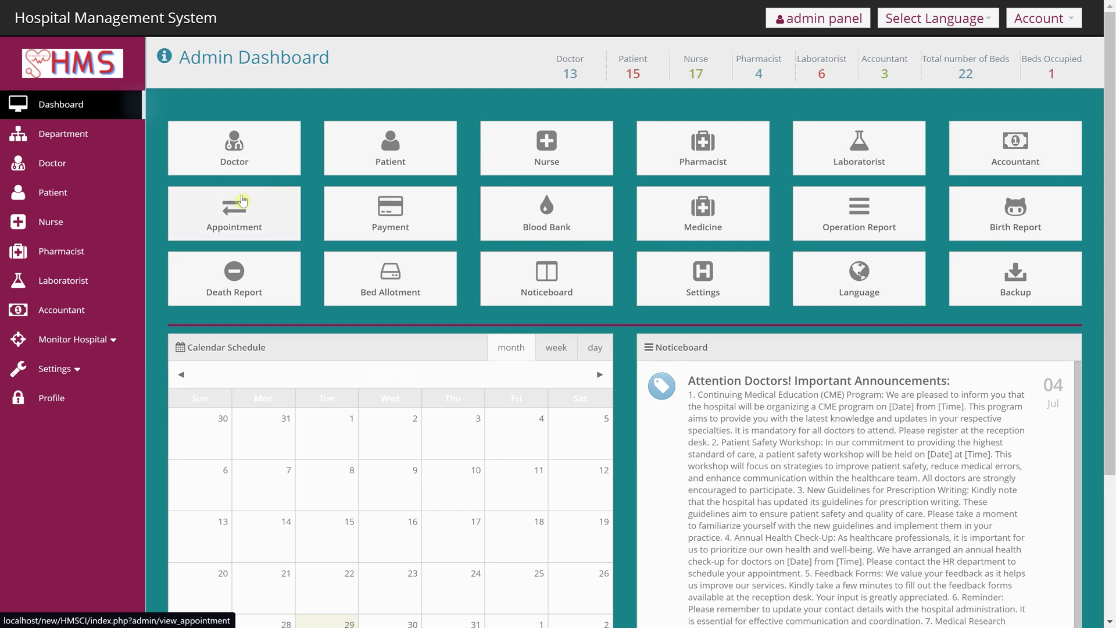
{"action": "left_click", "coordinate": [84, 145]}
- Browse the department list, then the doctor, patient and nurse lists
{"action": "scroll", "coordinate": [422, 270], "scroll_direction": "down", "scroll_amount": 2}
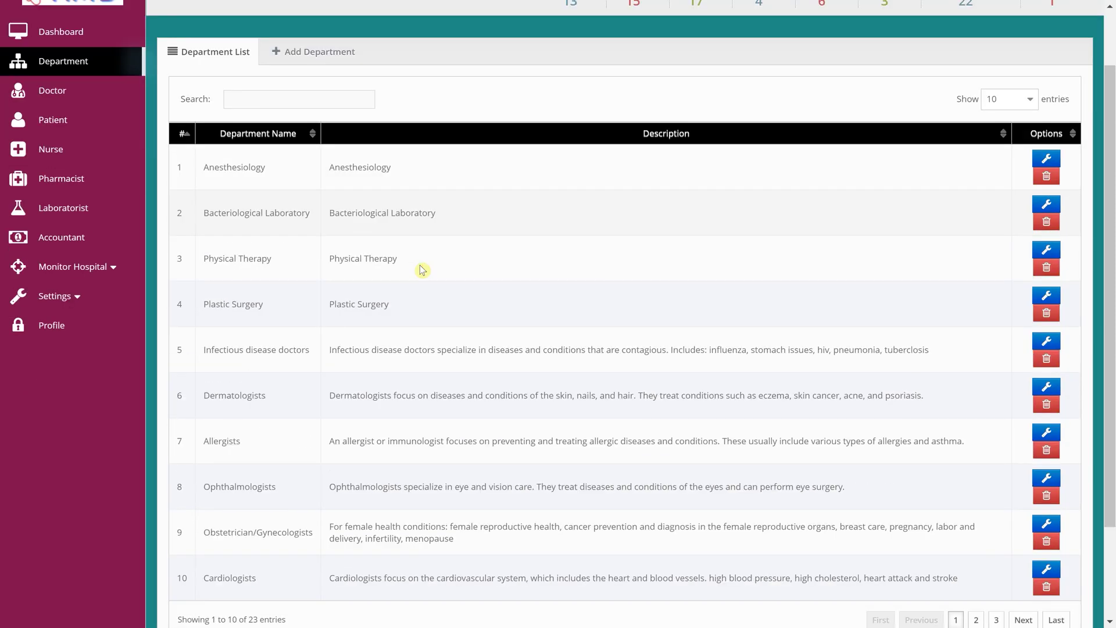
{"action": "scroll", "coordinate": [259, 164], "scroll_direction": "up", "scroll_amount": 2}
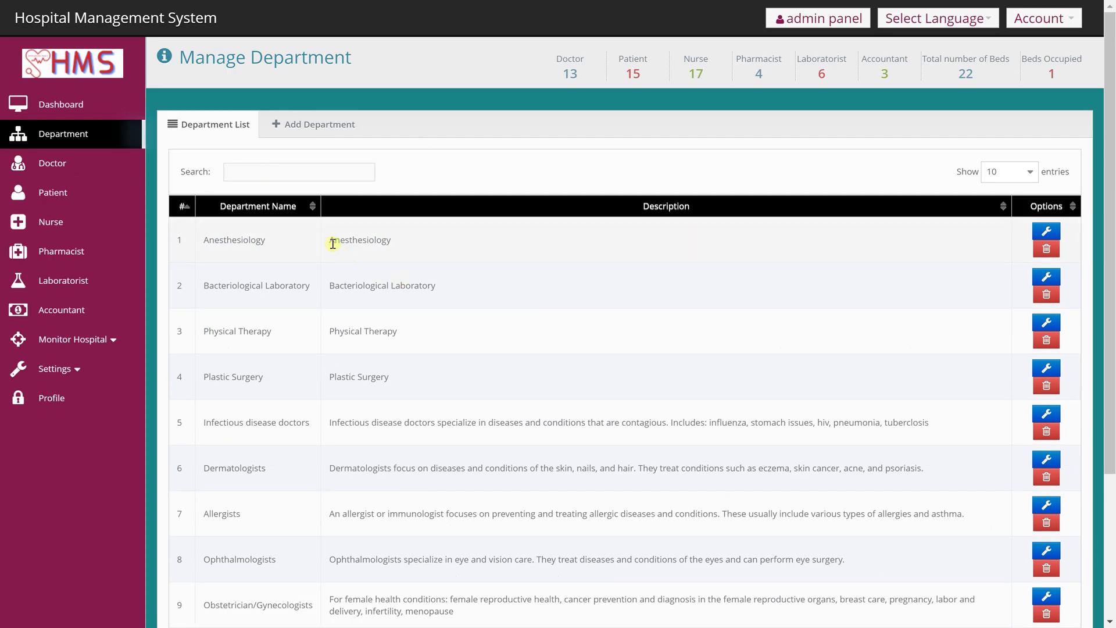
{"action": "scroll", "coordinate": [306, 242], "scroll_direction": "down", "scroll_amount": 3}
{"action": "scroll", "coordinate": [92, 174], "scroll_direction": "up", "scroll_amount": 3}
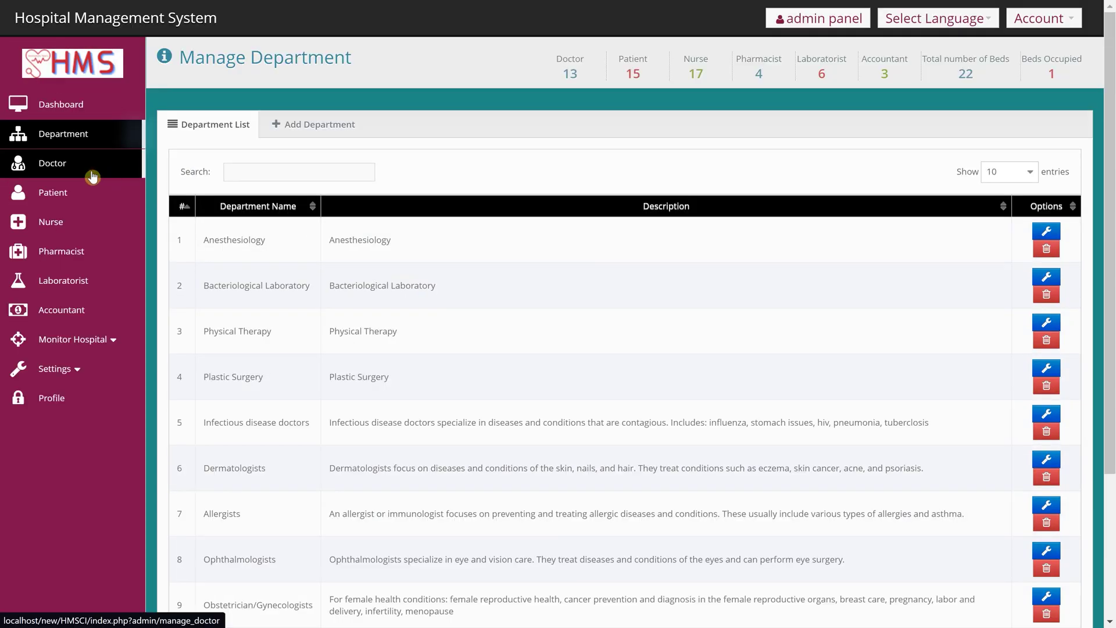
{"action": "left_click", "coordinate": [92, 175]}
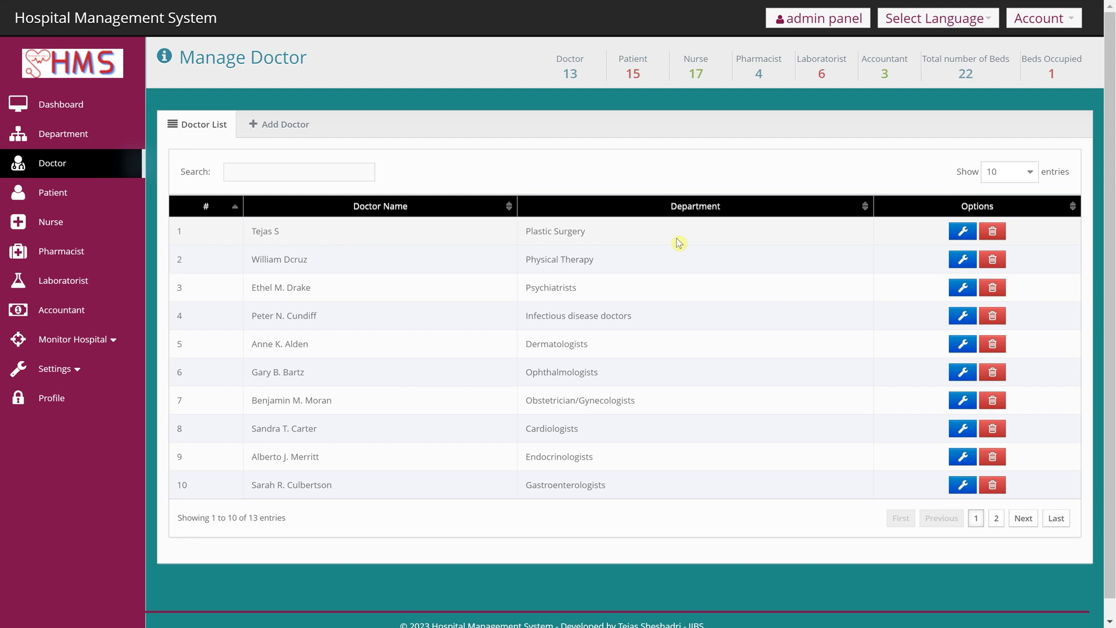
{"action": "left_click", "coordinate": [57, 198]}
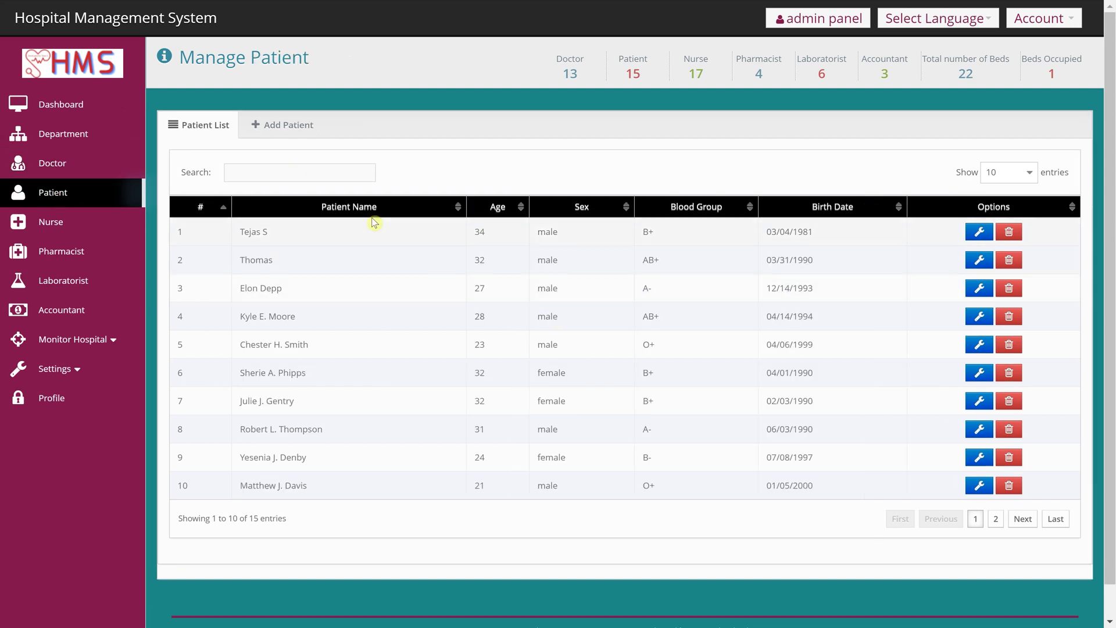
{"action": "left_click", "coordinate": [62, 232]}
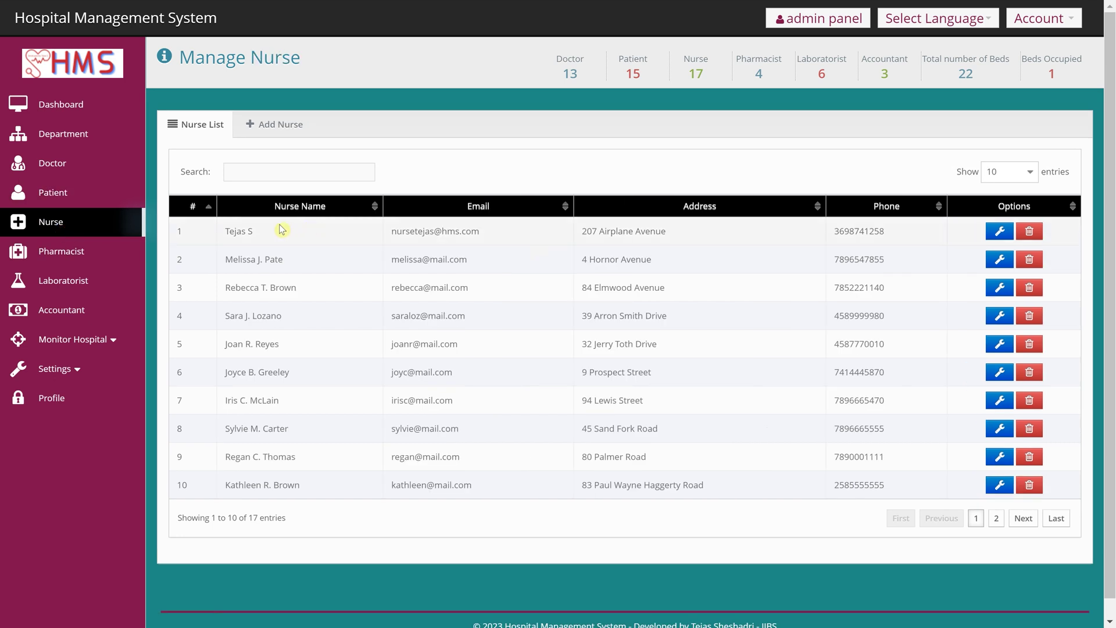
- Browse the pharmacist, laboratorist and accountant lists, then the four 24 Jun 2023 appointments
{"action": "left_click", "coordinate": [80, 252]}
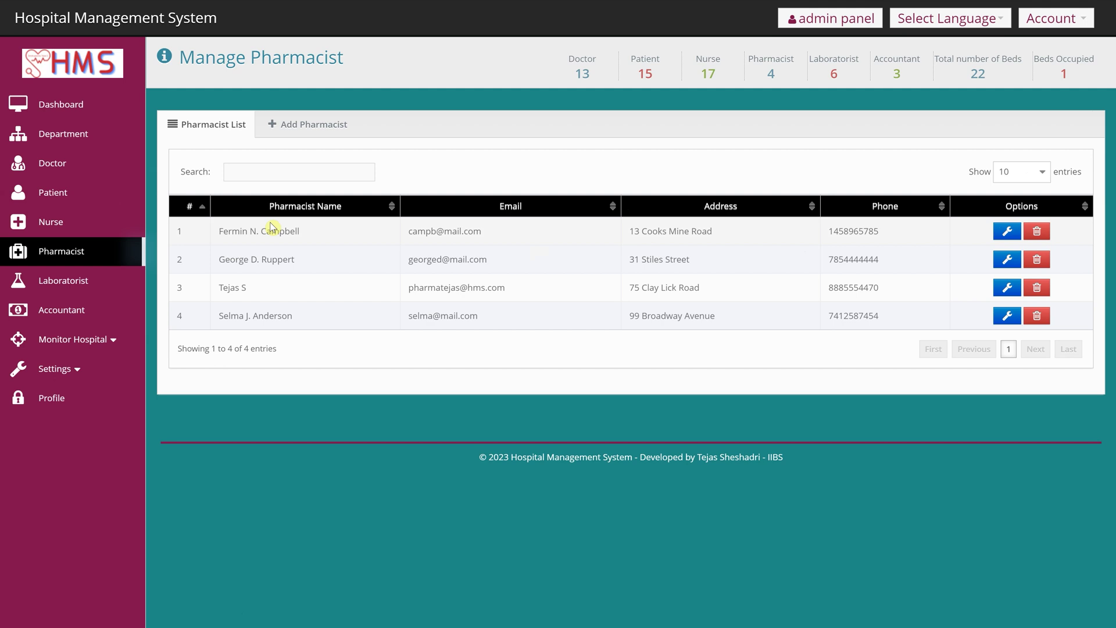
{"action": "left_click", "coordinate": [106, 276]}
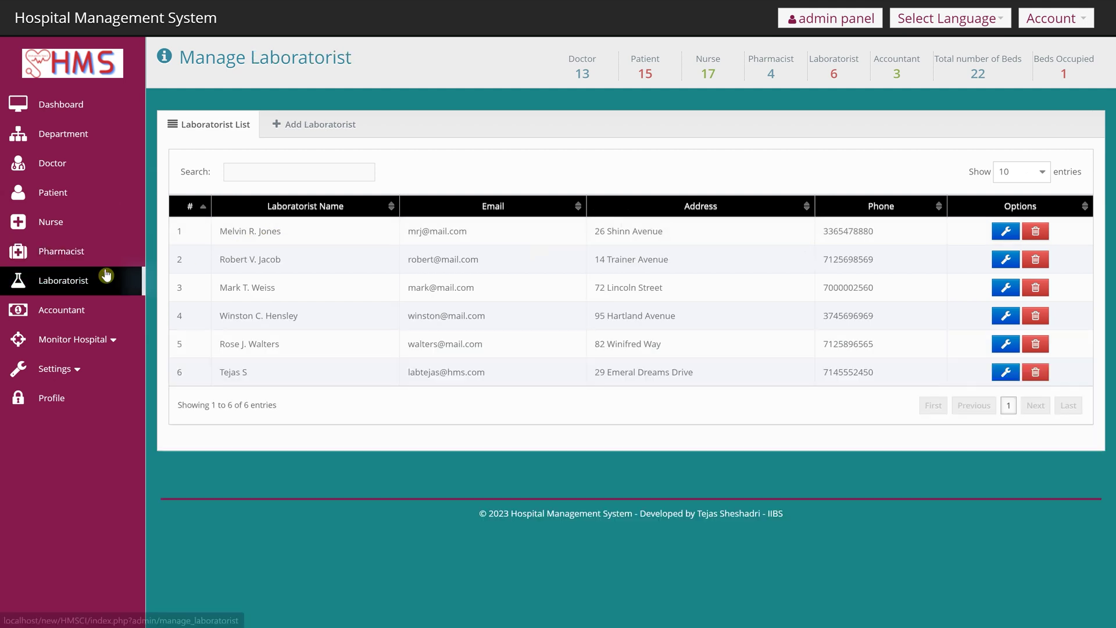
{"action": "left_click", "coordinate": [90, 304]}
{"action": "left_click", "coordinate": [79, 347]}
{"action": "left_click", "coordinate": [80, 365]}
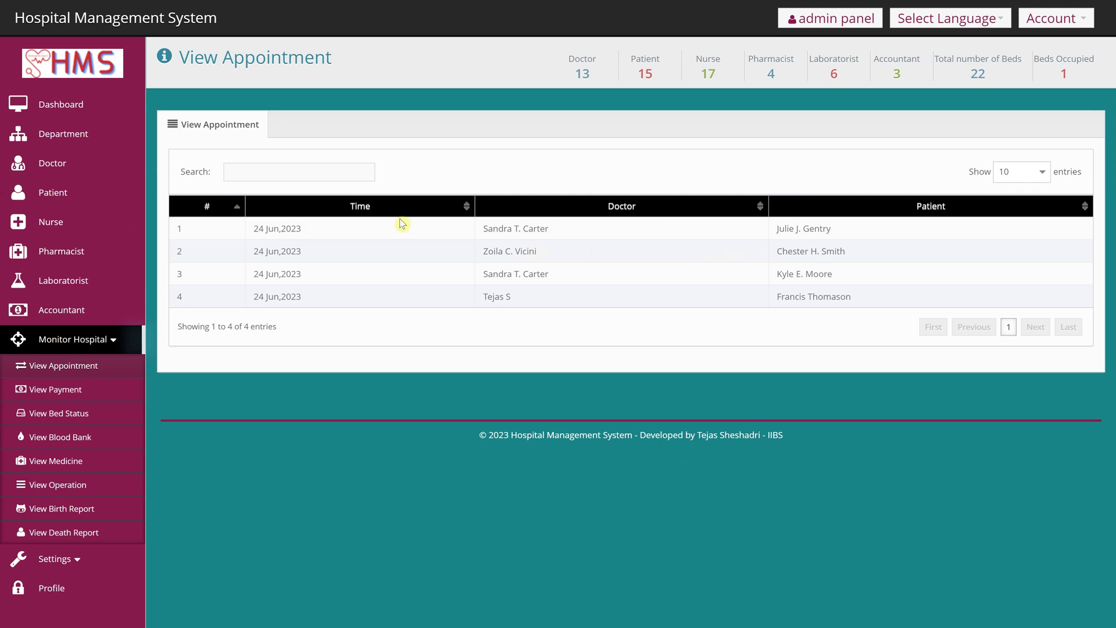
- Review payment records, bed status and blood bank stock by blood group
{"action": "left_click", "coordinate": [47, 390]}
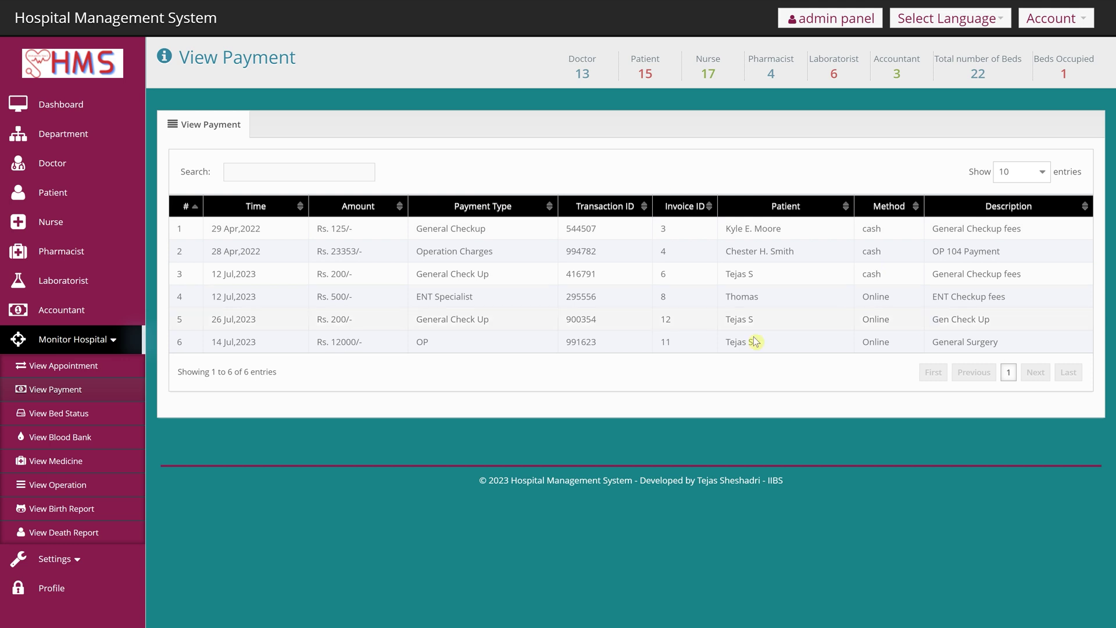
{"action": "left_click", "coordinate": [74, 417]}
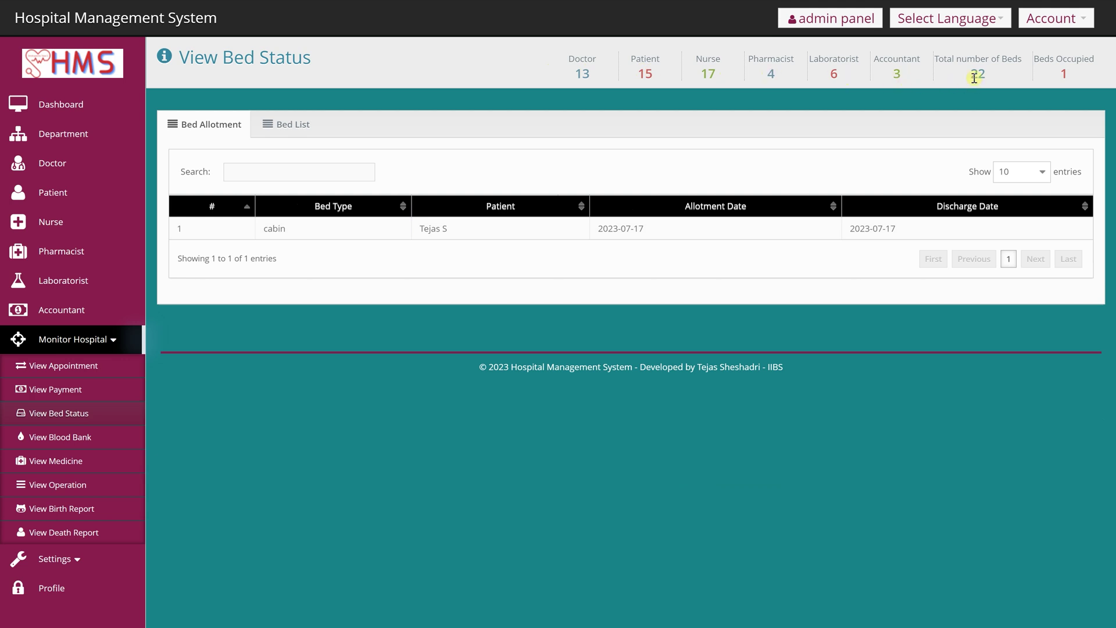
{"action": "left_click_drag", "start_coordinate": [975, 78], "coordinate": [1015, 86]}
{"action": "left_click", "coordinate": [68, 448]}
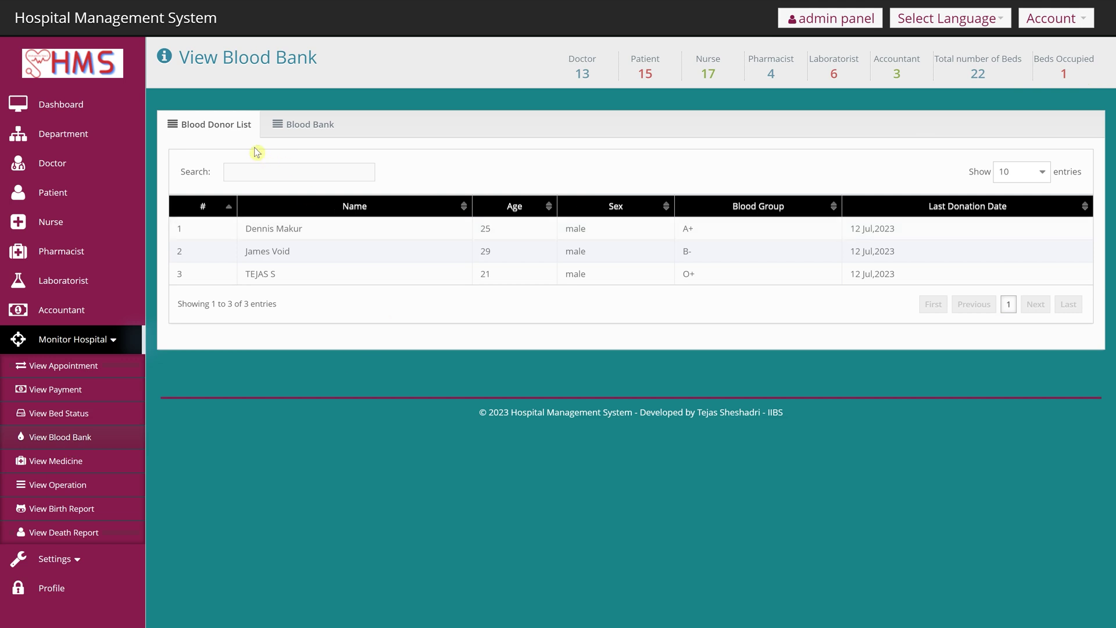
{"action": "left_click", "coordinate": [291, 126]}
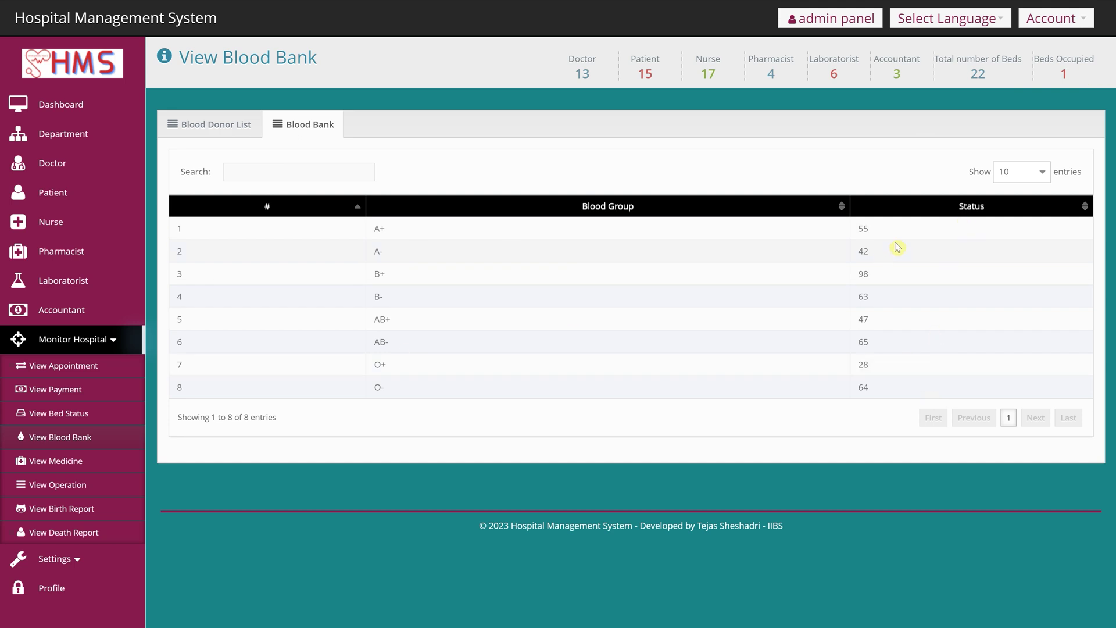
- Review the medicine list and the operation reports' description and date
{"action": "left_click", "coordinate": [84, 467]}
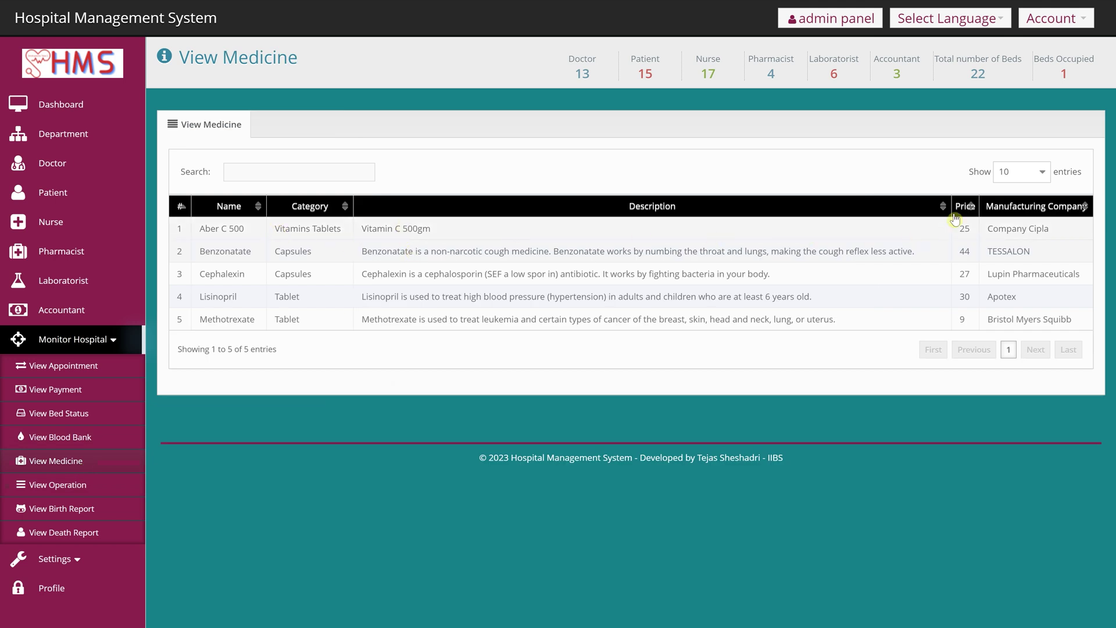
{"action": "left_click", "coordinate": [57, 492]}
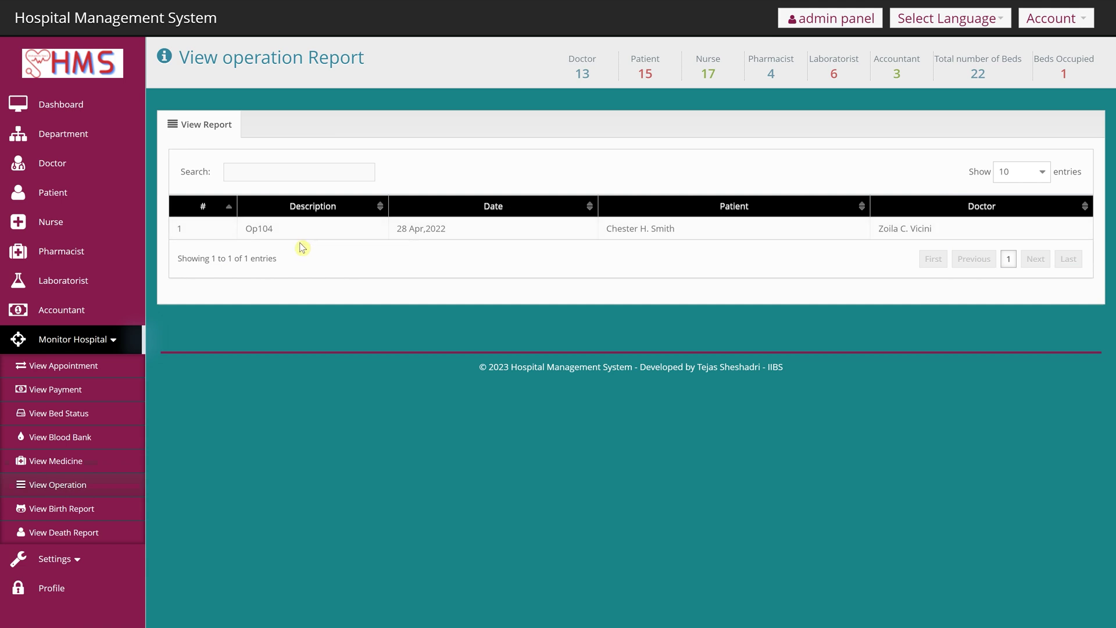
{"action": "left_click_drag", "start_coordinate": [250, 239], "coordinate": [403, 228]}
{"action": "left_click", "coordinate": [519, 237]}
- Review the Mr Child birth report and the empty death report, then expand Settings
{"action": "left_click", "coordinate": [48, 510]}
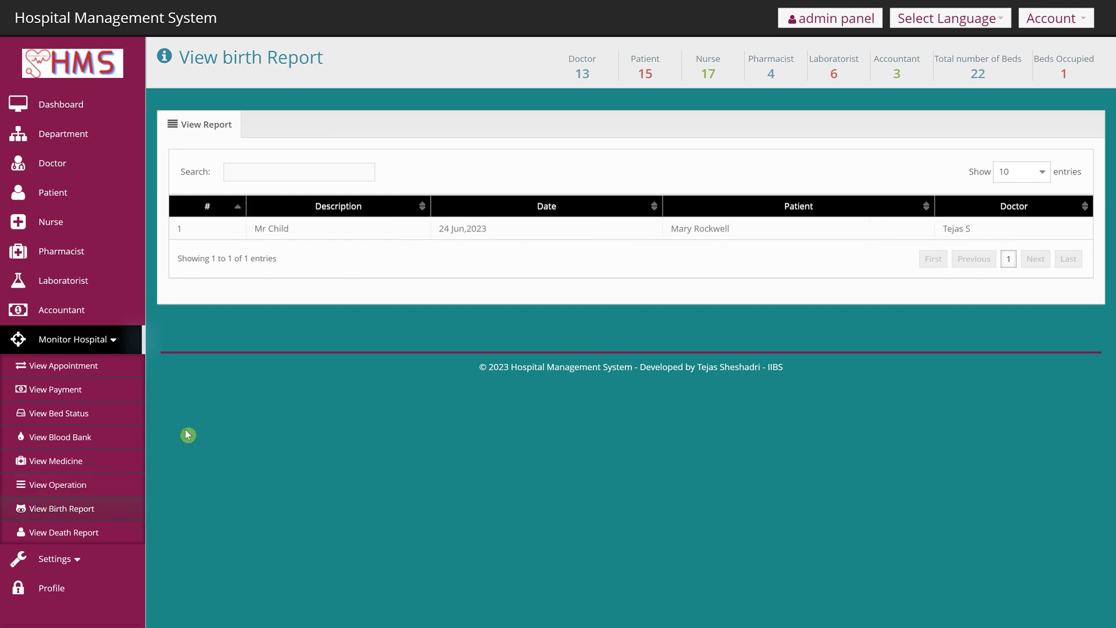
{"action": "left_click_drag", "start_coordinate": [251, 228], "coordinate": [377, 233]}
{"action": "left_click_drag", "start_coordinate": [942, 228], "coordinate": [972, 229]}
{"action": "left_click_drag", "start_coordinate": [725, 232], "coordinate": [1101, 268]}
{"action": "left_click", "coordinate": [72, 539]}
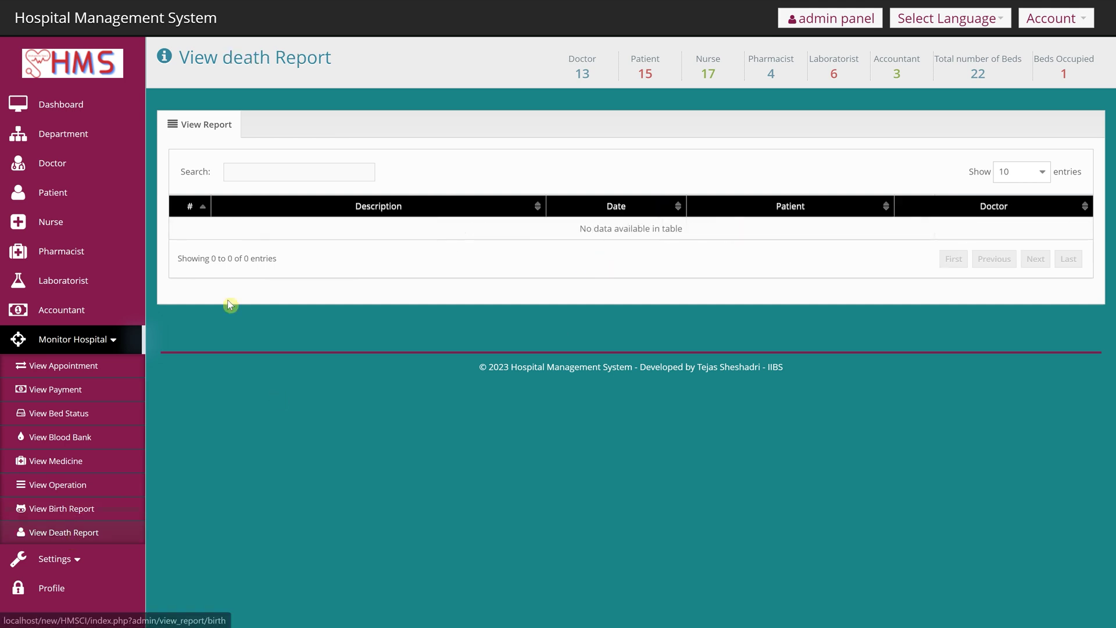
{"action": "left_click", "coordinate": [87, 560]}
{"action": "scroll", "coordinate": [81, 575], "scroll_direction": "down", "scroll_amount": 2}
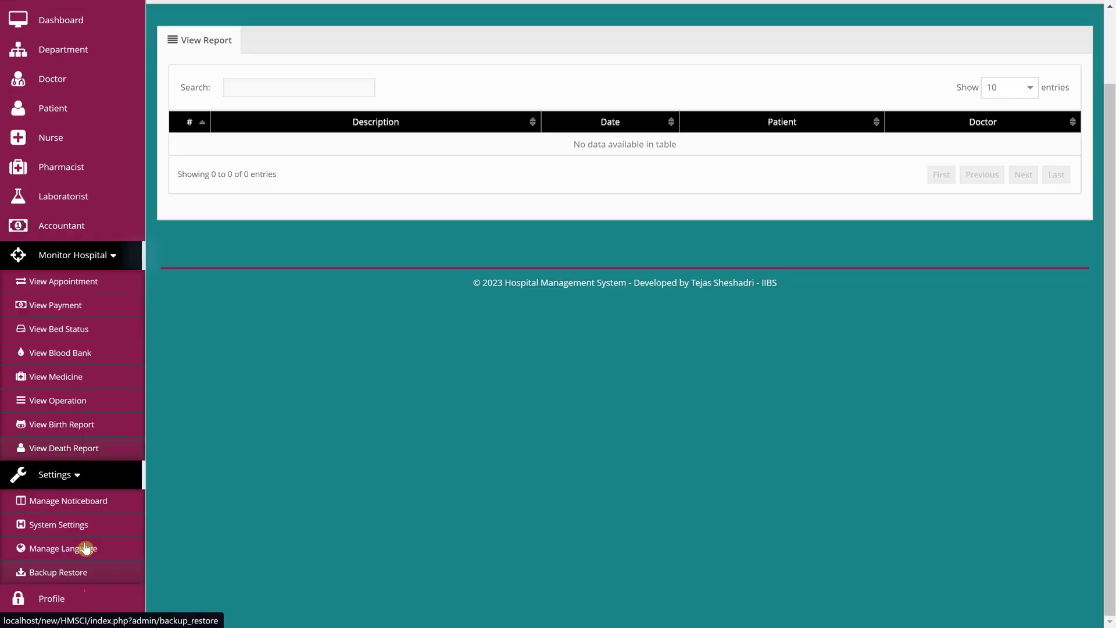
- Add the Knight Kid Demo notice dated 29 August 2023 on Manage Noticeboard
{"action": "left_click", "coordinate": [76, 507]}
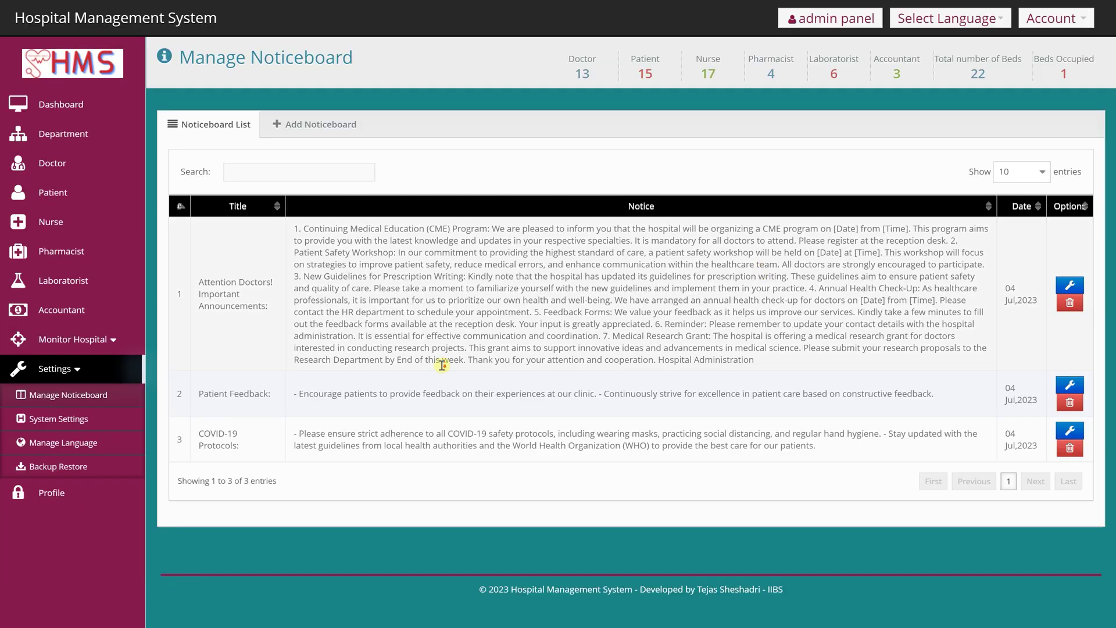
{"action": "left_click", "coordinate": [306, 135]}
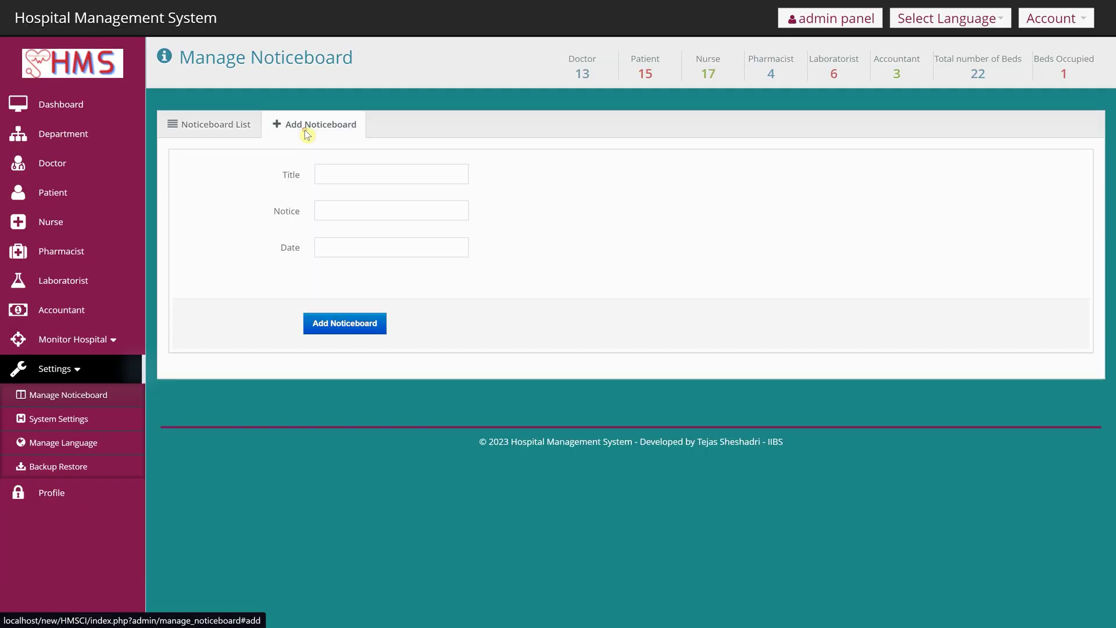
{"action": "left_click", "coordinate": [339, 169]}
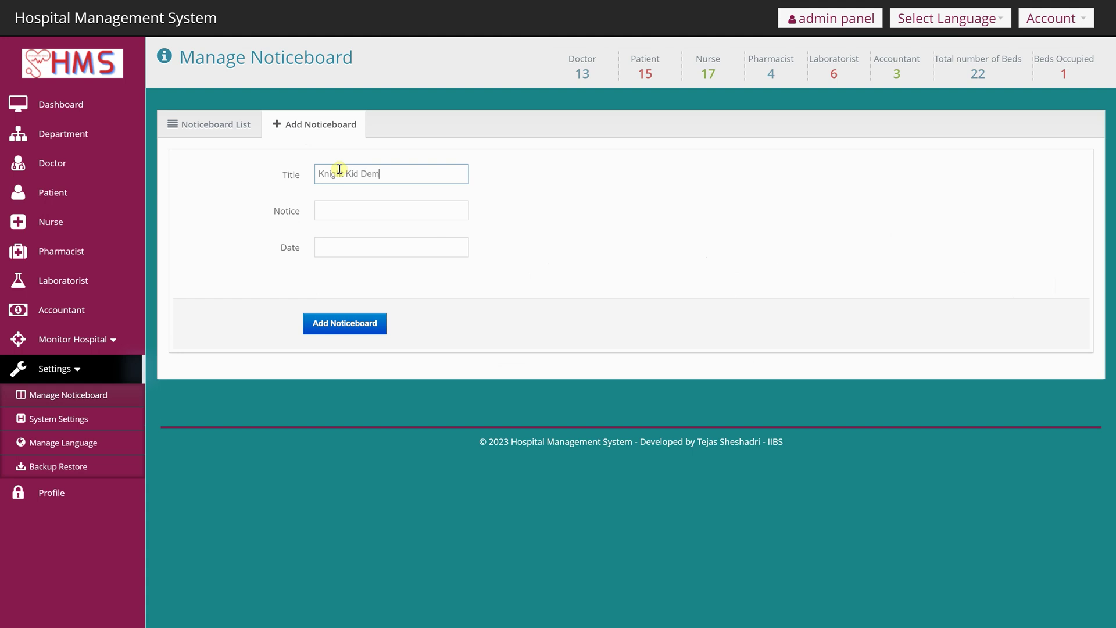
{"action": "left_click", "coordinate": [350, 208]}
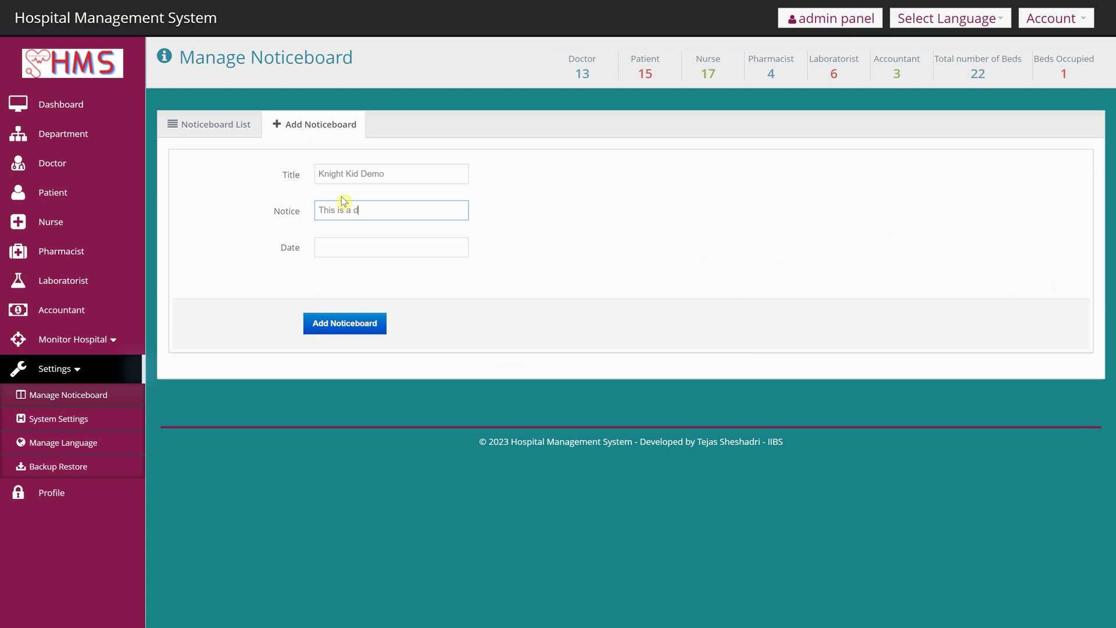
{"action": "left_click", "coordinate": [373, 243]}
{"action": "left_click", "coordinate": [379, 403]}
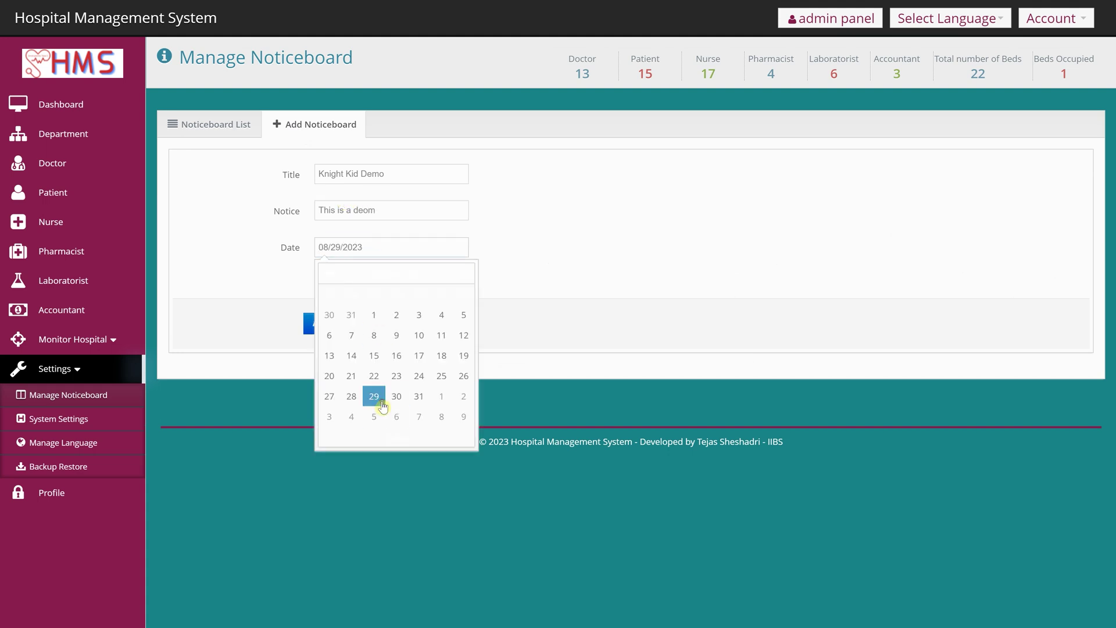
{"action": "left_click", "coordinate": [697, 339]}
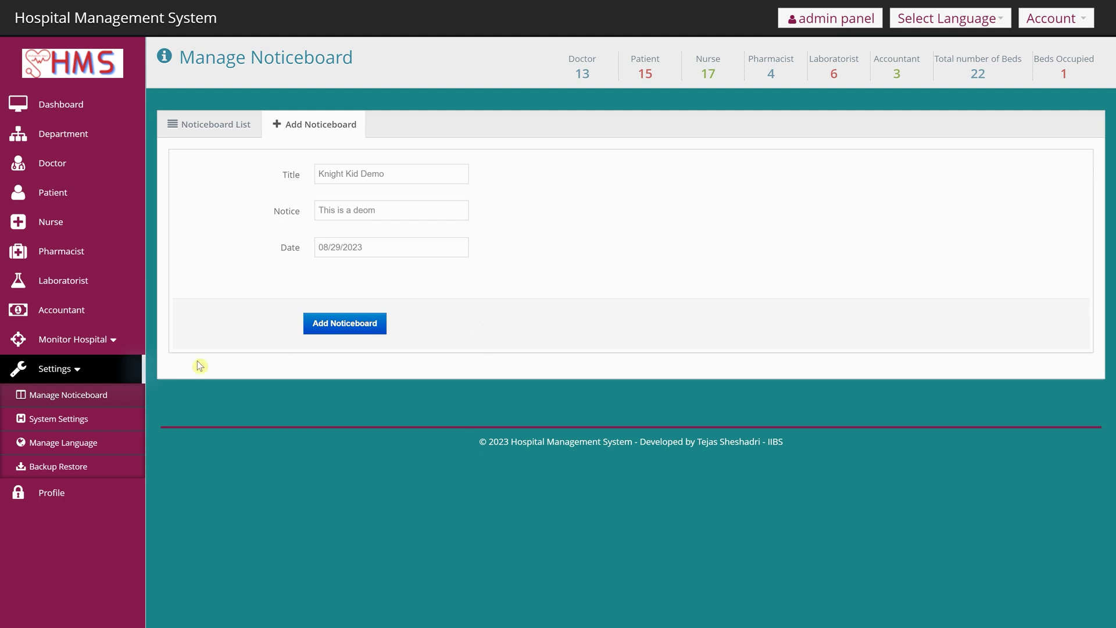
{"action": "left_click", "coordinate": [324, 331]}
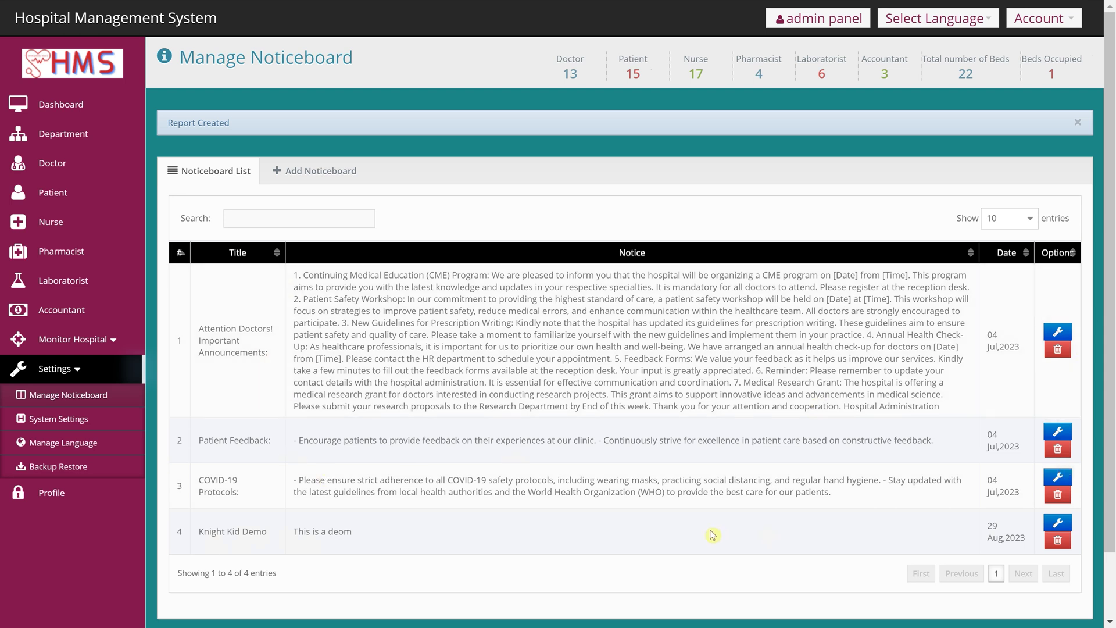
- Check the new Knight Kid Demo row in the Noticeboard List
{"action": "scroll", "coordinate": [575, 485], "scroll_direction": "down", "scroll_amount": 2}
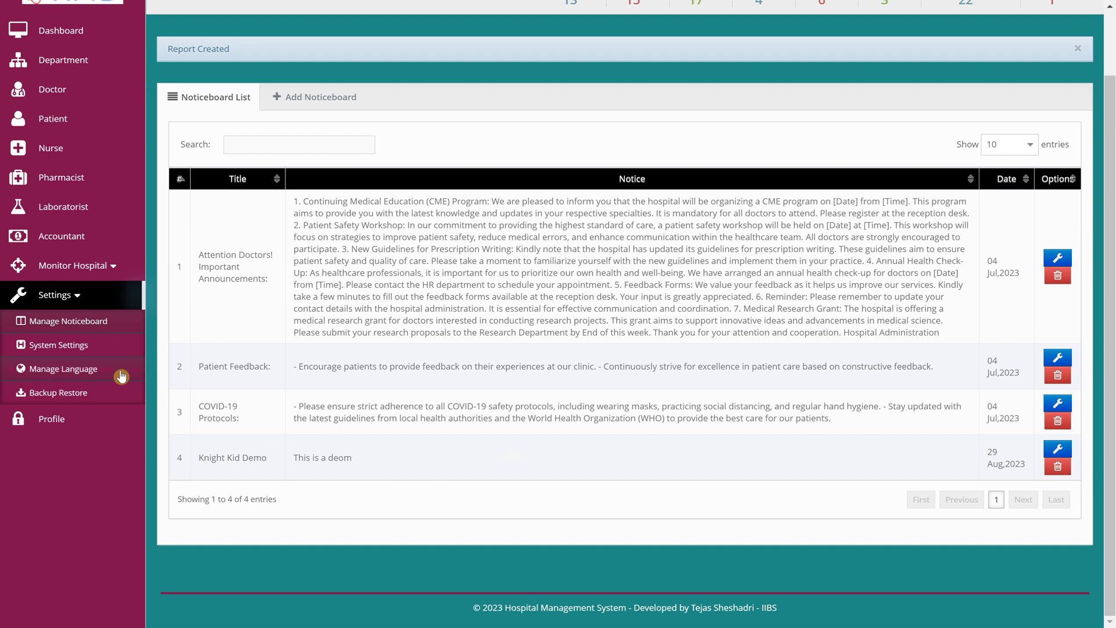
{"action": "left_click_drag", "start_coordinate": [197, 458], "coordinate": [326, 471]}
{"action": "left_click", "coordinate": [383, 457]}
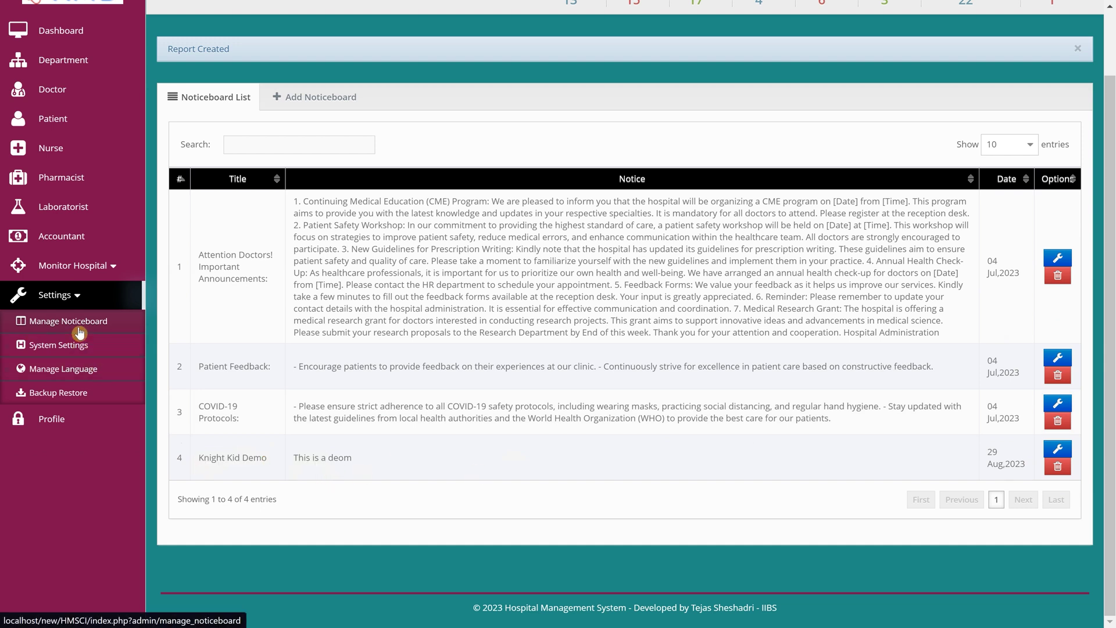
- Open System Settings and inspect the system name, email and title values
{"action": "left_click", "coordinate": [84, 353]}
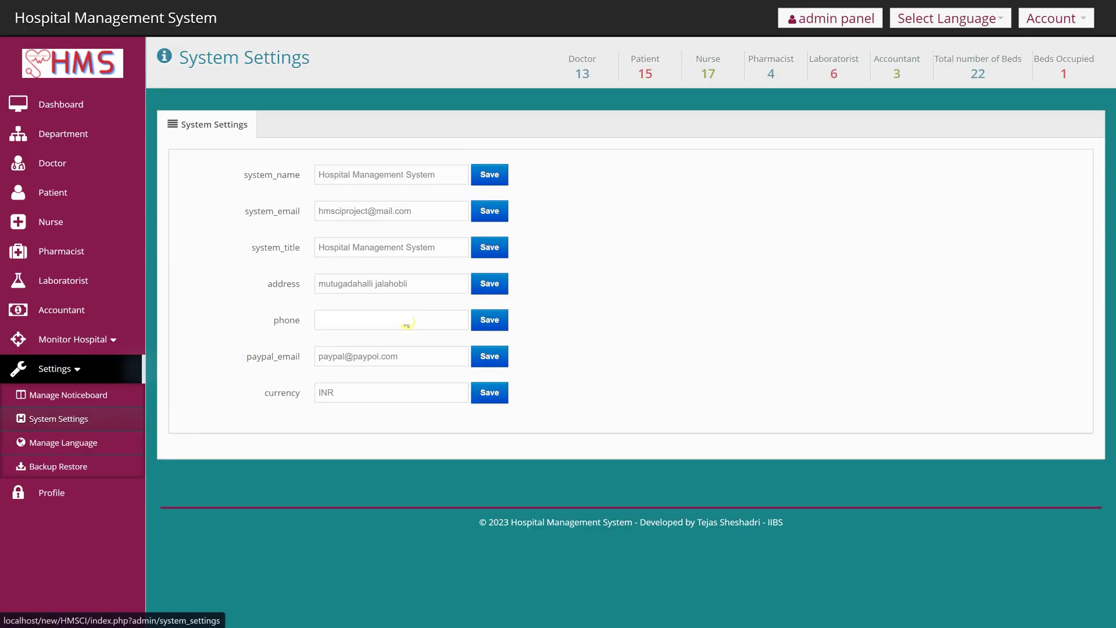
{"action": "left_click_drag", "start_coordinate": [441, 174], "coordinate": [303, 184]}
{"action": "left_click", "coordinate": [618, 220]}
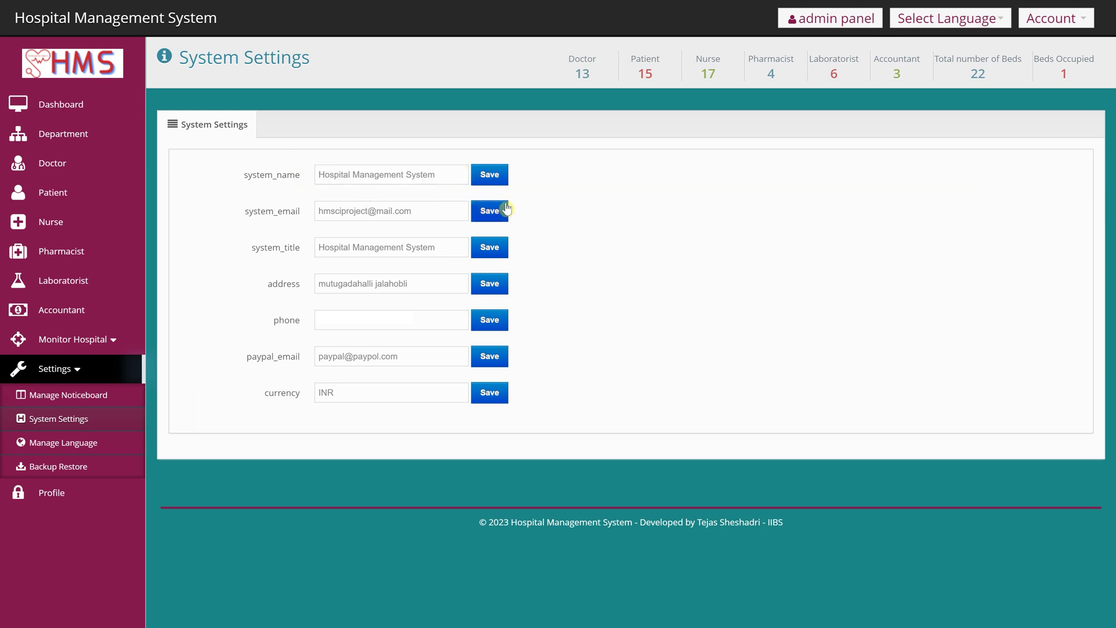
{"action": "left_click_drag", "start_coordinate": [436, 218], "coordinate": [260, 232]}
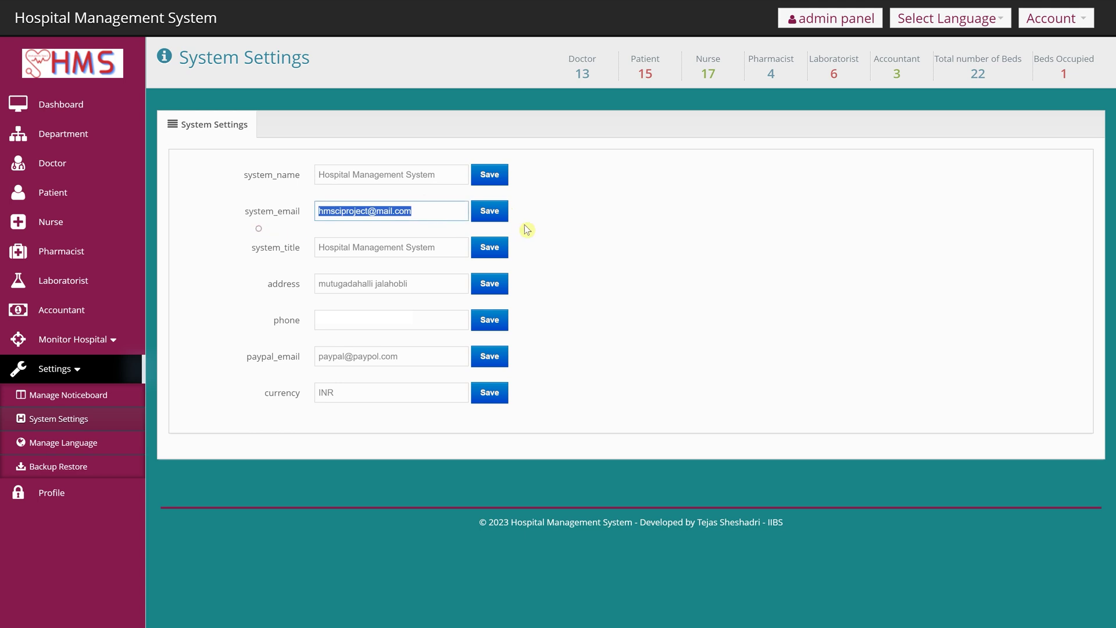
{"action": "left_click_drag", "start_coordinate": [451, 248], "coordinate": [187, 253]}
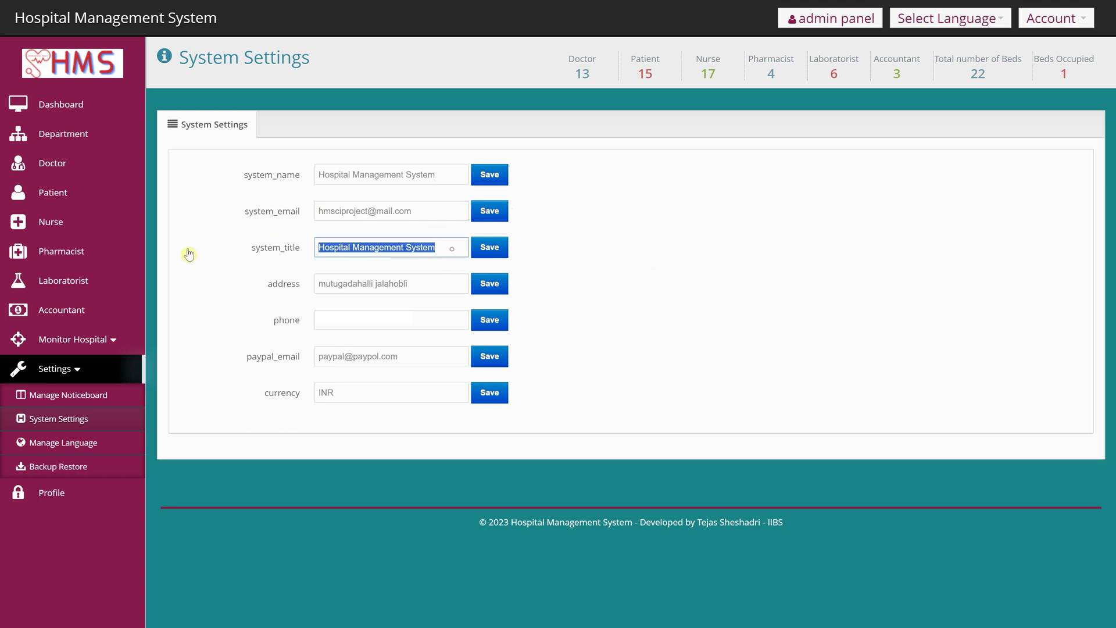
{"action": "left_click", "coordinate": [682, 369]}
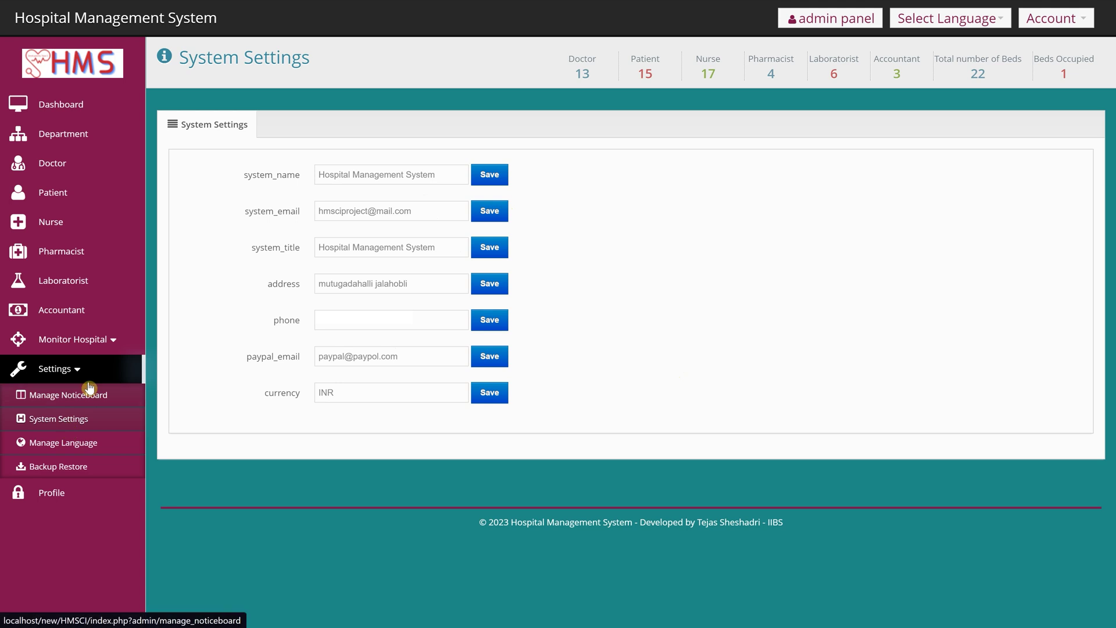
- Visit Manage Language and its add form, then switch the interface to Spanish
{"action": "left_click", "coordinate": [94, 453]}
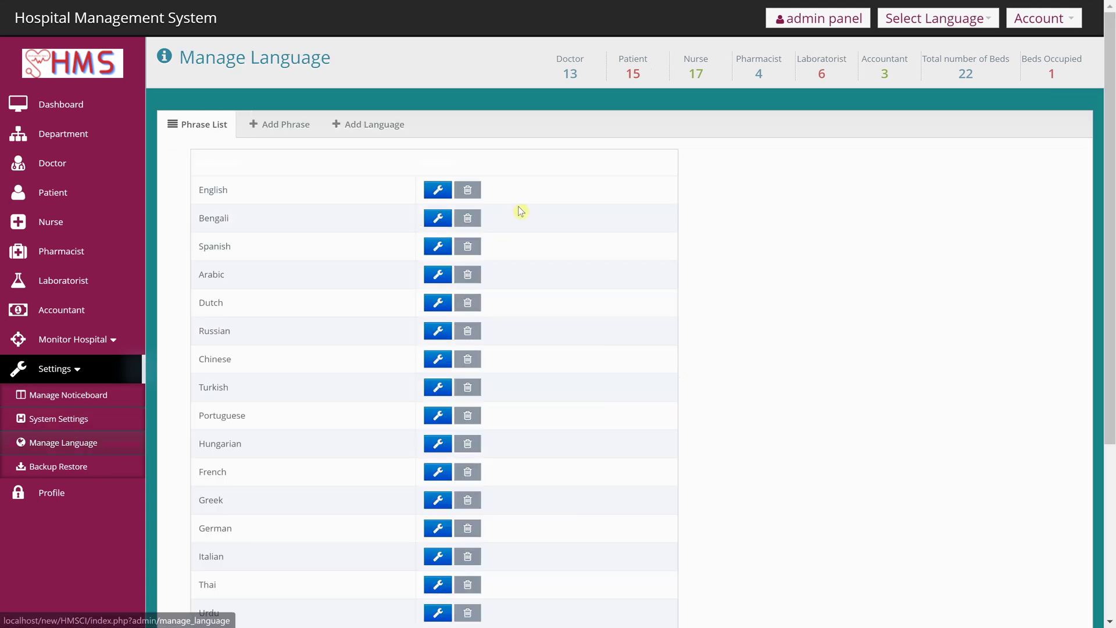
{"action": "left_click", "coordinate": [372, 129]}
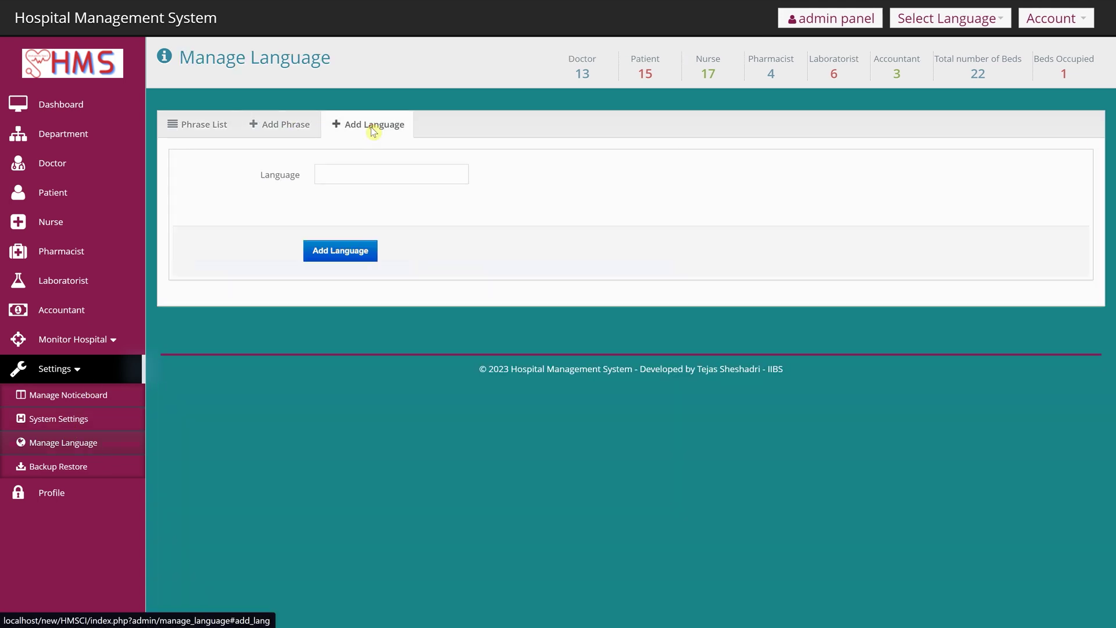
{"action": "left_click", "coordinate": [202, 125]}
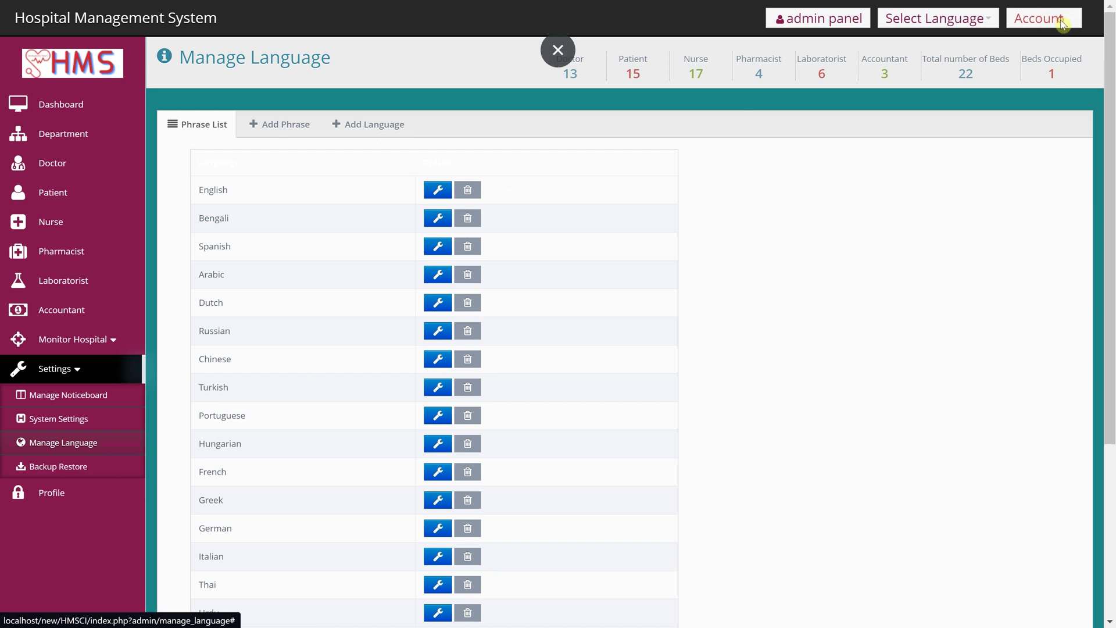
{"action": "left_click", "coordinate": [946, 23]}
{"action": "left_click", "coordinate": [950, 71]}
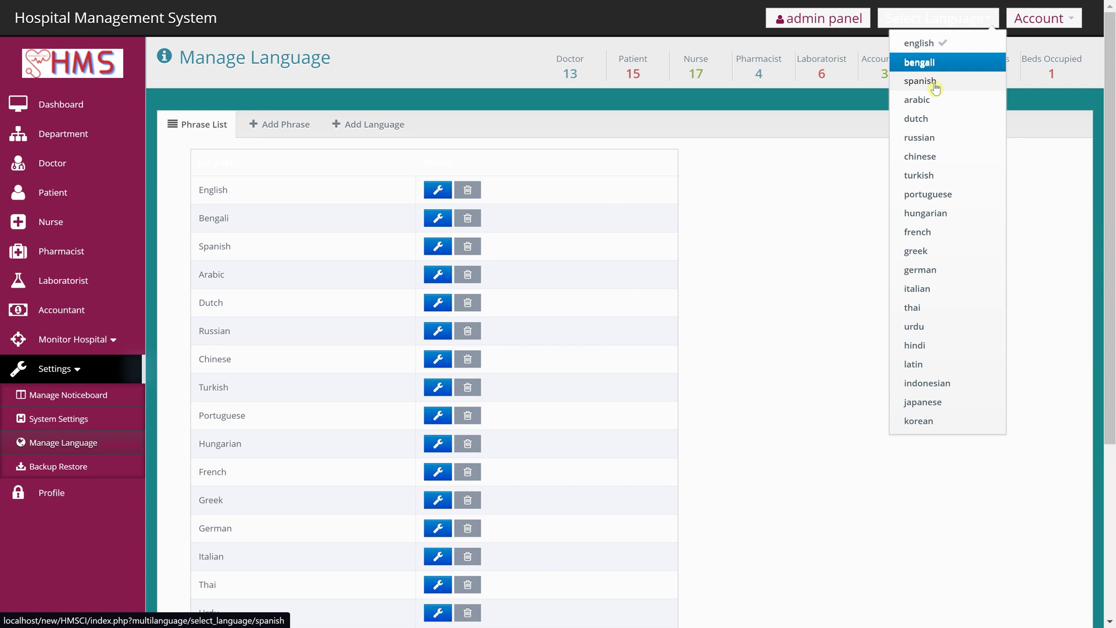
{"action": "left_click", "coordinate": [933, 82]}
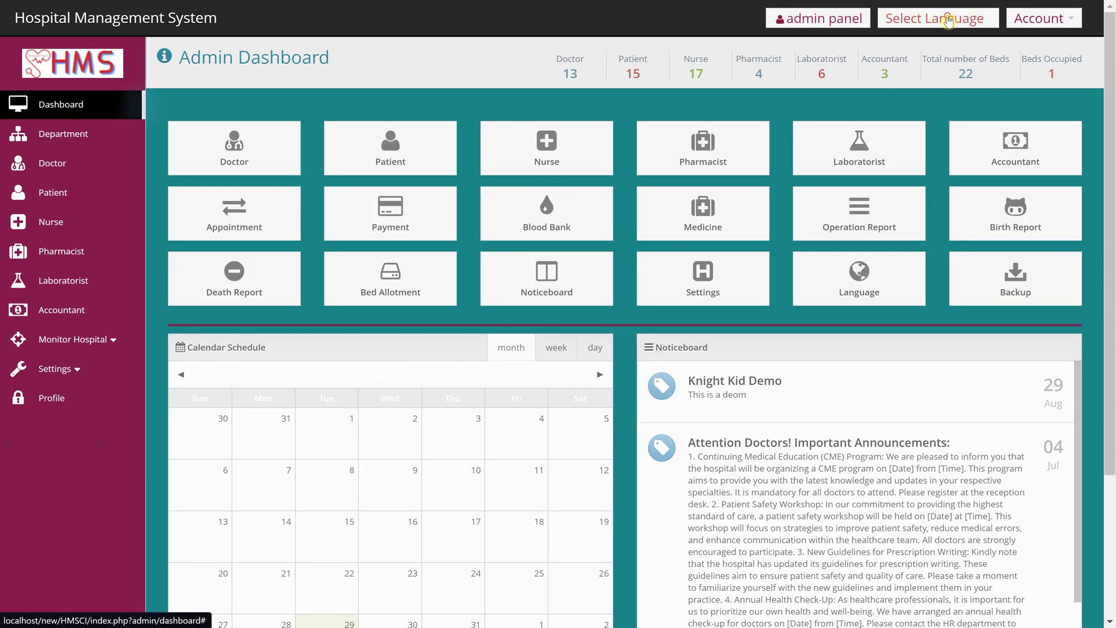
- Switch the interface language to Hindi, then Bengali, then Korean, and expand Monitor Hospital
{"action": "left_click", "coordinate": [954, 19]}
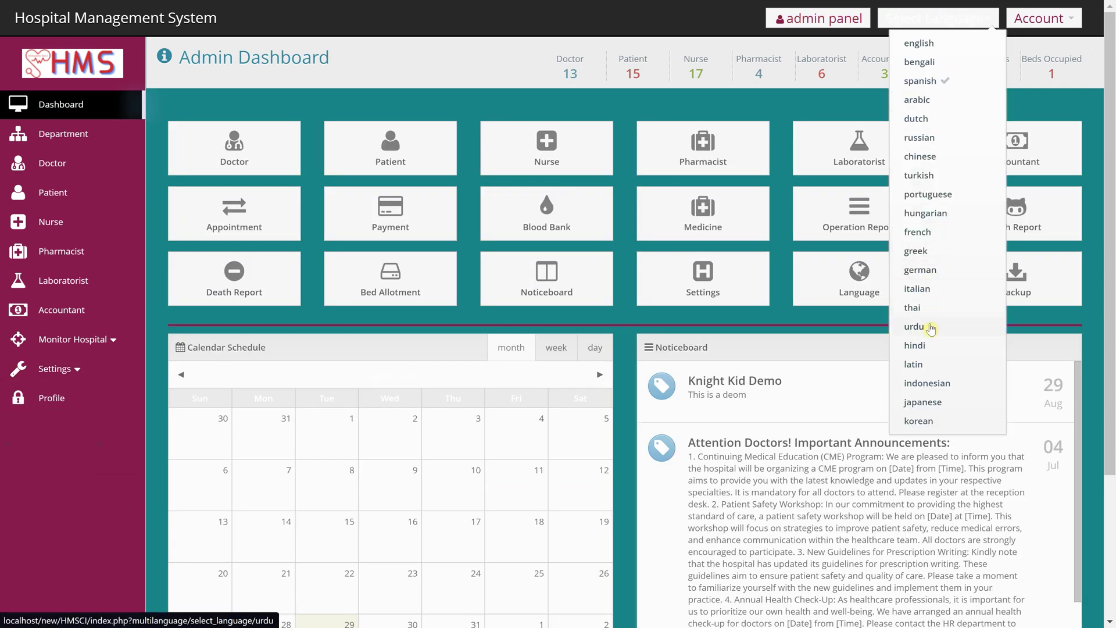
{"action": "left_click", "coordinate": [930, 343]}
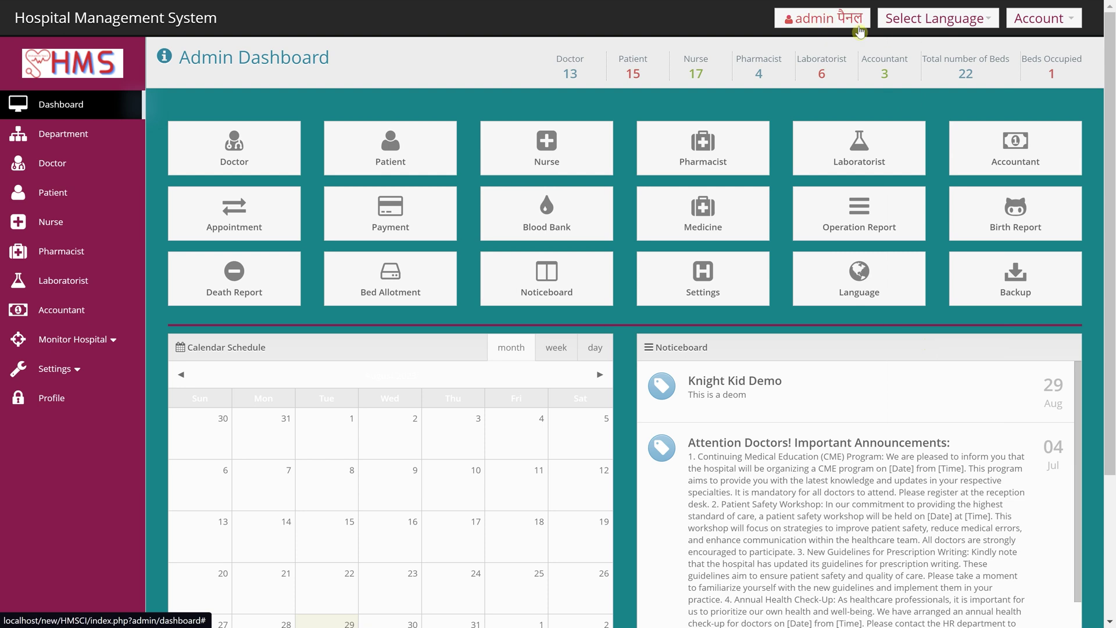
{"action": "left_click", "coordinate": [912, 23]}
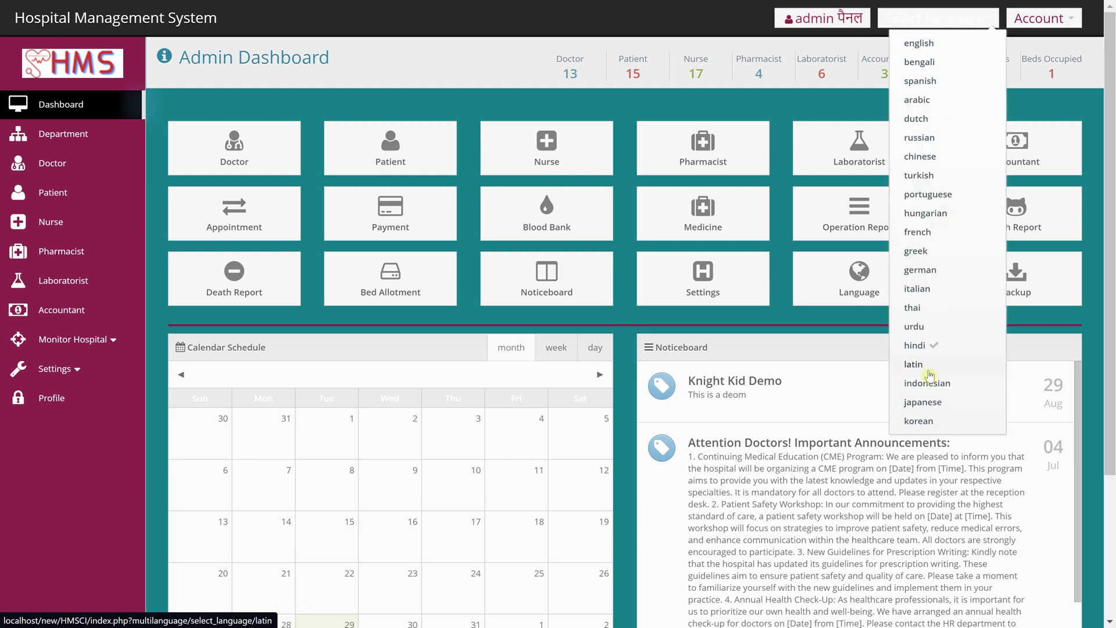
{"action": "left_click", "coordinate": [930, 62]}
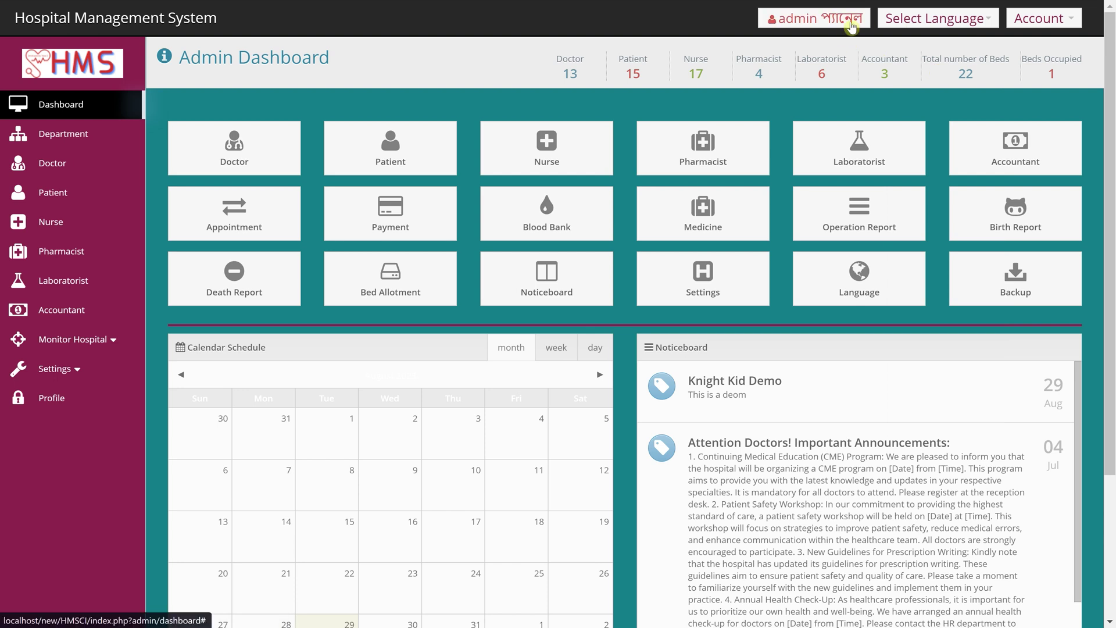
{"action": "left_click", "coordinate": [918, 26]}
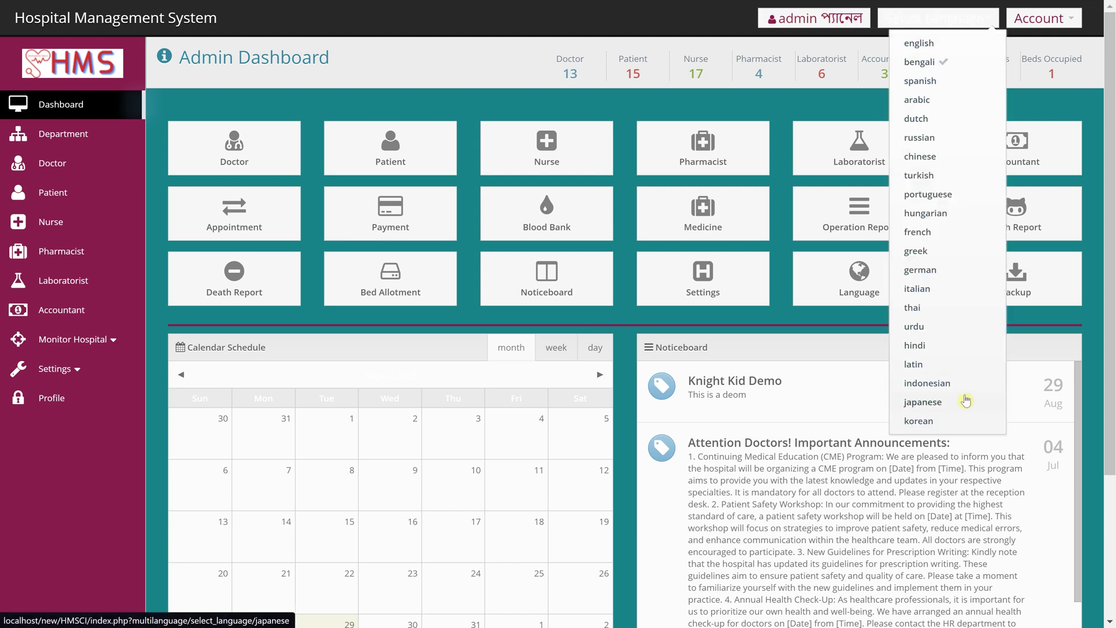
{"action": "left_click", "coordinate": [954, 425]}
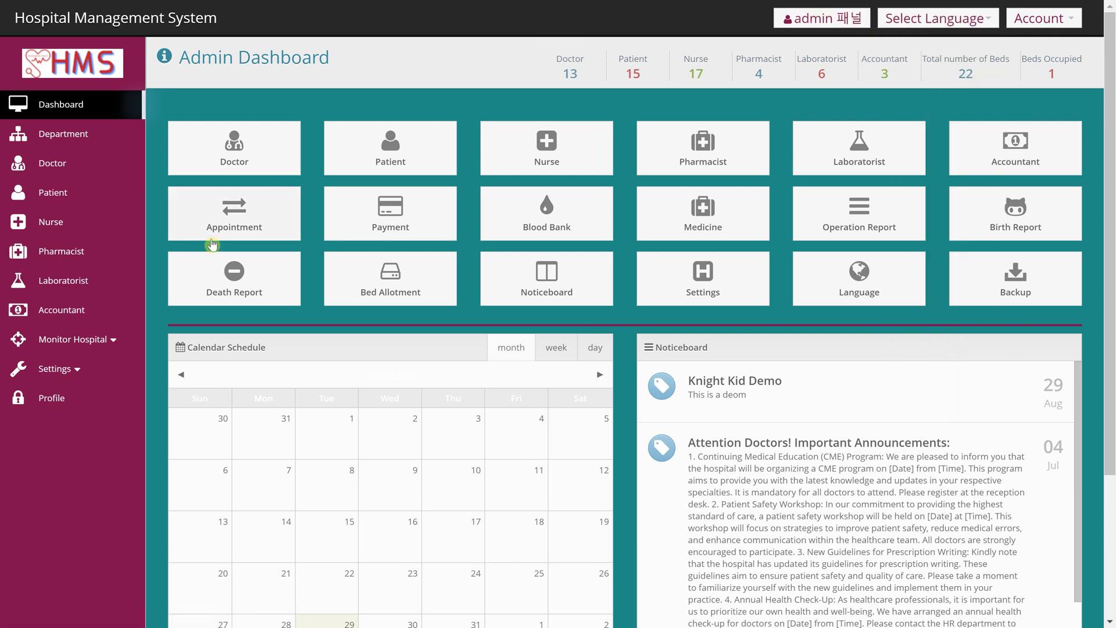
{"action": "left_click", "coordinate": [97, 344]}
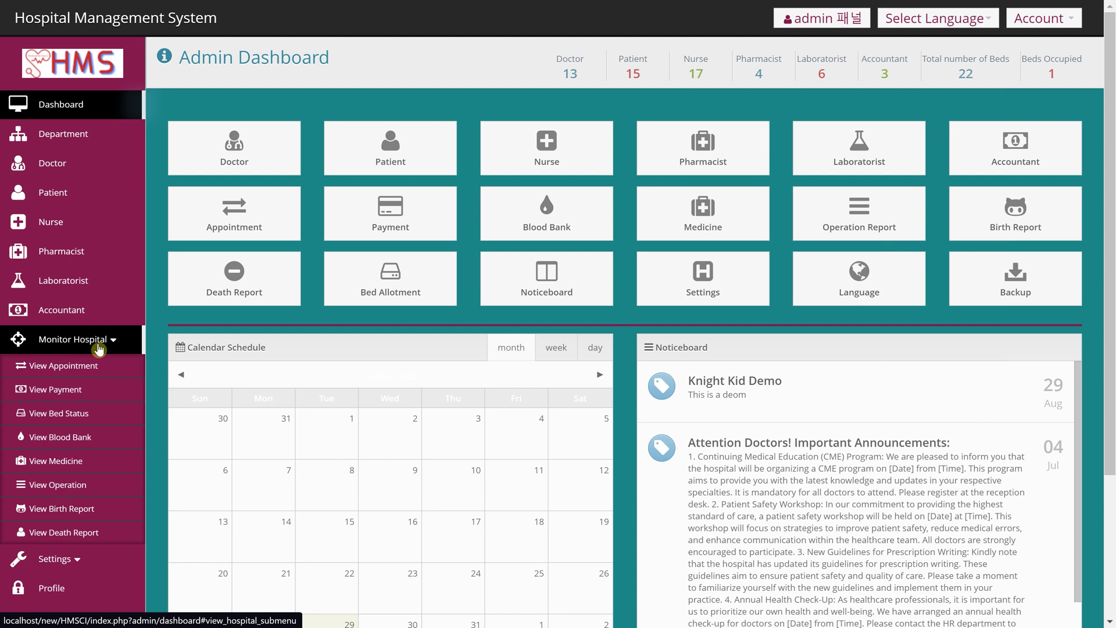
- Highlight the Knight Kid Demo notice at the top of the dashboard noticeboard
{"action": "scroll", "coordinate": [35, 372], "scroll_direction": "down", "scroll_amount": 1}
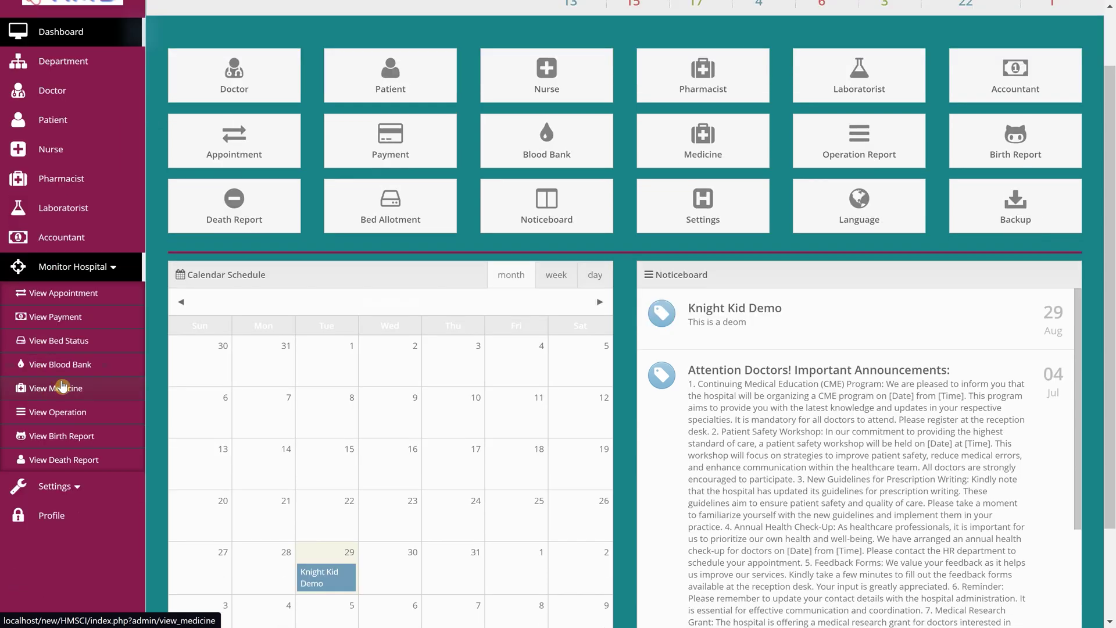
{"action": "left_click_drag", "start_coordinate": [687, 308], "coordinate": [791, 328]}
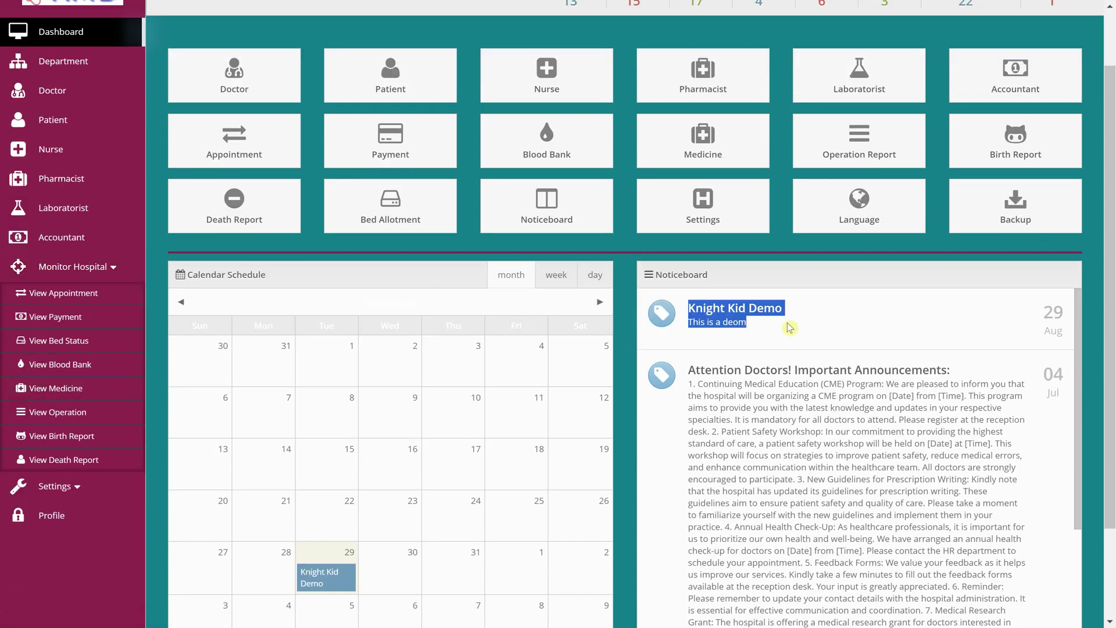
{"action": "left_click", "coordinate": [722, 341]}
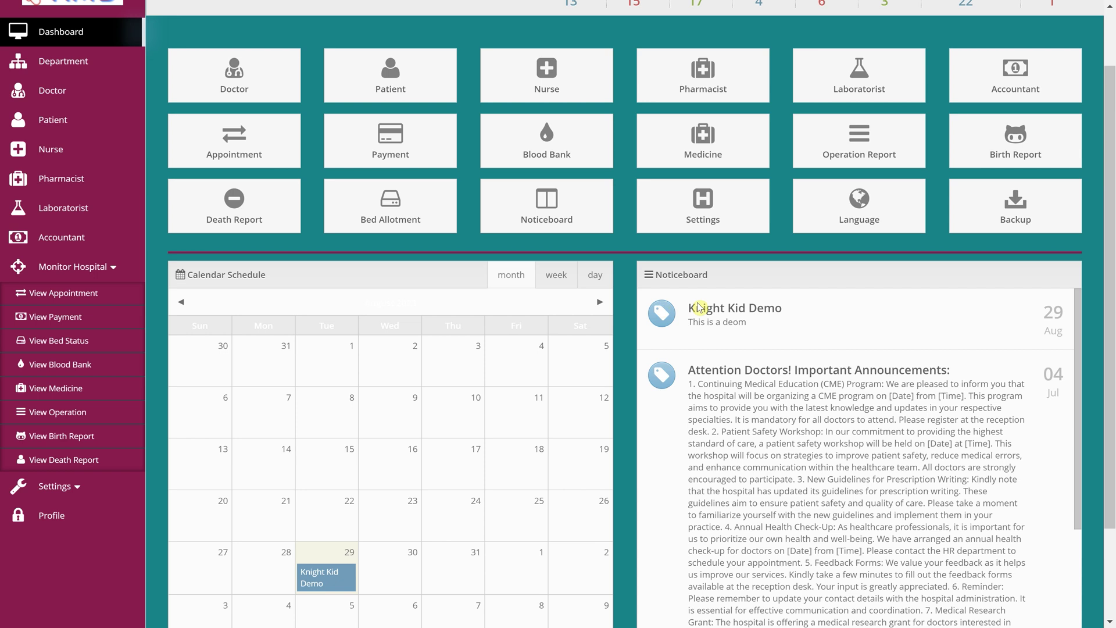
{"action": "left_click_drag", "start_coordinate": [691, 305], "coordinate": [788, 327]}
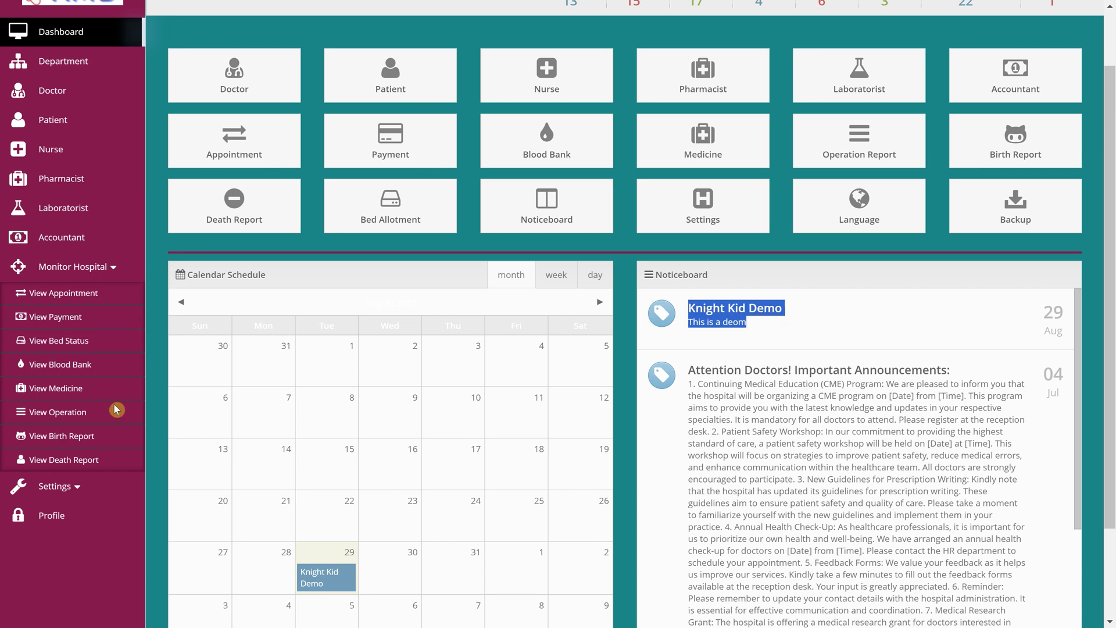
- Scroll the dashboard and expand the Settings section in the sidebar
{"action": "scroll", "coordinate": [112, 492], "scroll_direction": "up", "scroll_amount": 2}
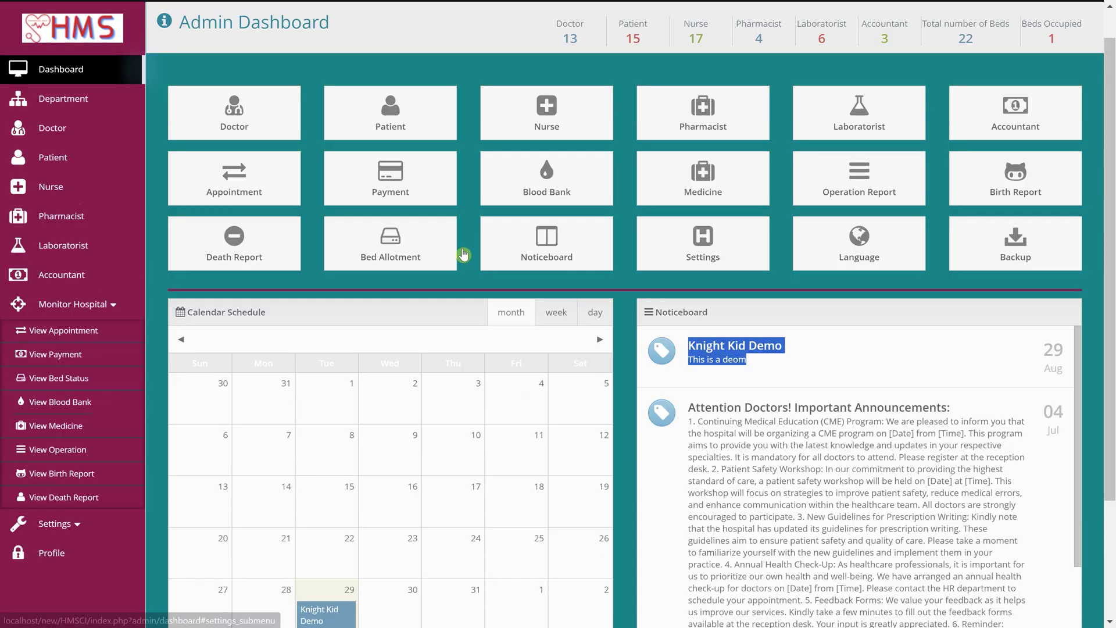
{"action": "scroll", "coordinate": [84, 532], "scroll_direction": "down", "scroll_amount": 2}
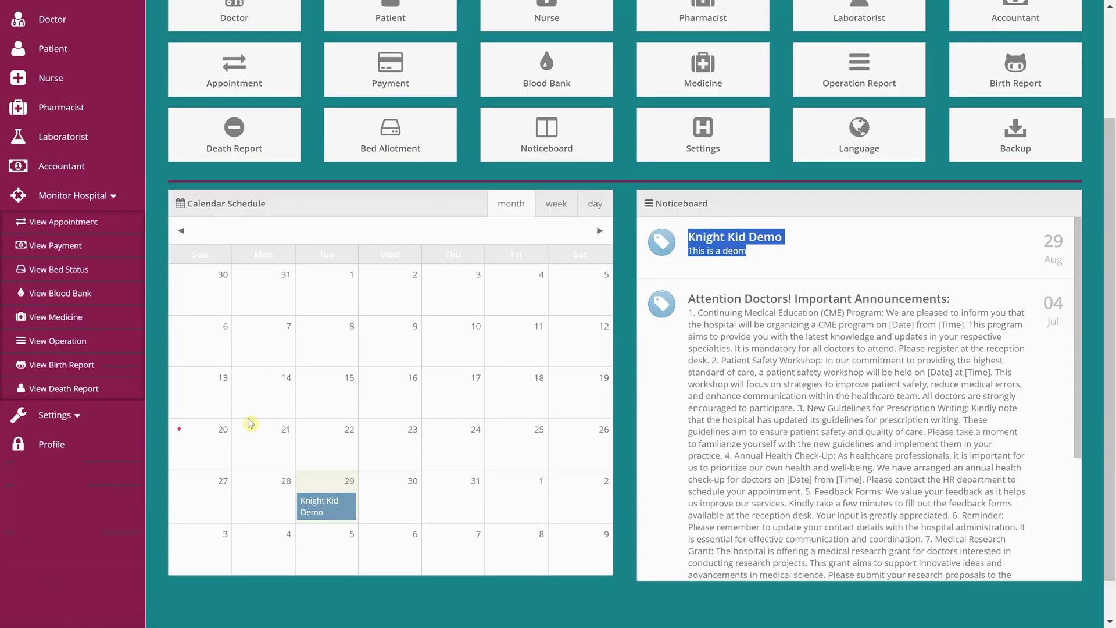
{"action": "scroll", "coordinate": [249, 407], "scroll_direction": "up", "scroll_amount": 3}
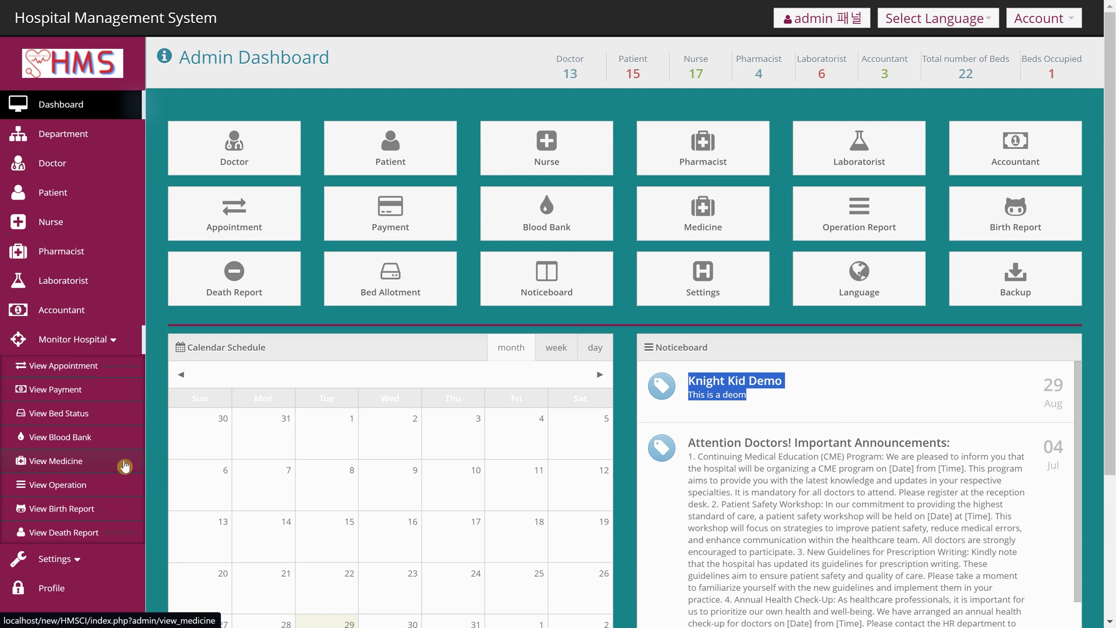
{"action": "scroll", "coordinate": [84, 483], "scroll_direction": "down", "scroll_amount": 2}
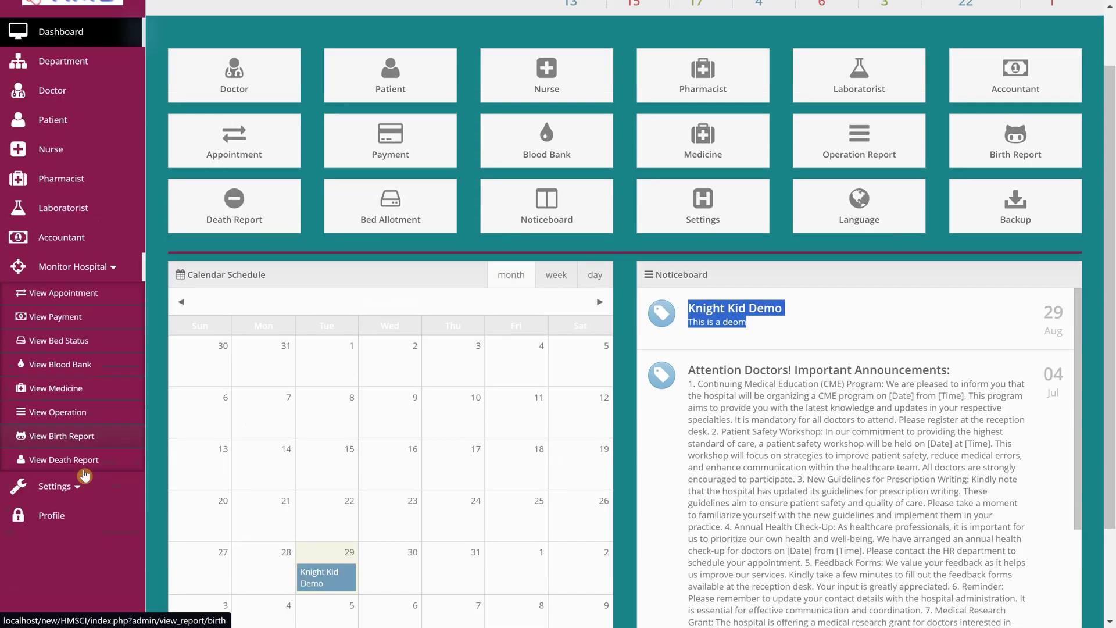
{"action": "left_click", "coordinate": [64, 486]}
{"action": "scroll", "coordinate": [58, 494], "scroll_direction": "down", "scroll_amount": 2}
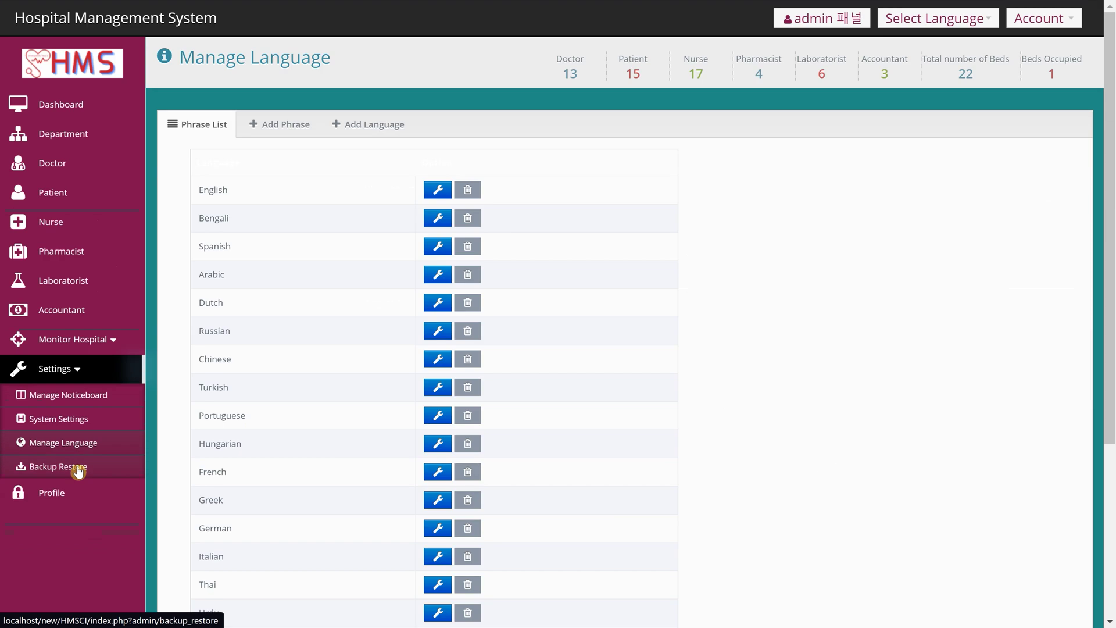
- Open Backup Restore, cancel the 'all' backup download, and go to the admin Profile page
{"action": "left_click", "coordinate": [79, 472]}
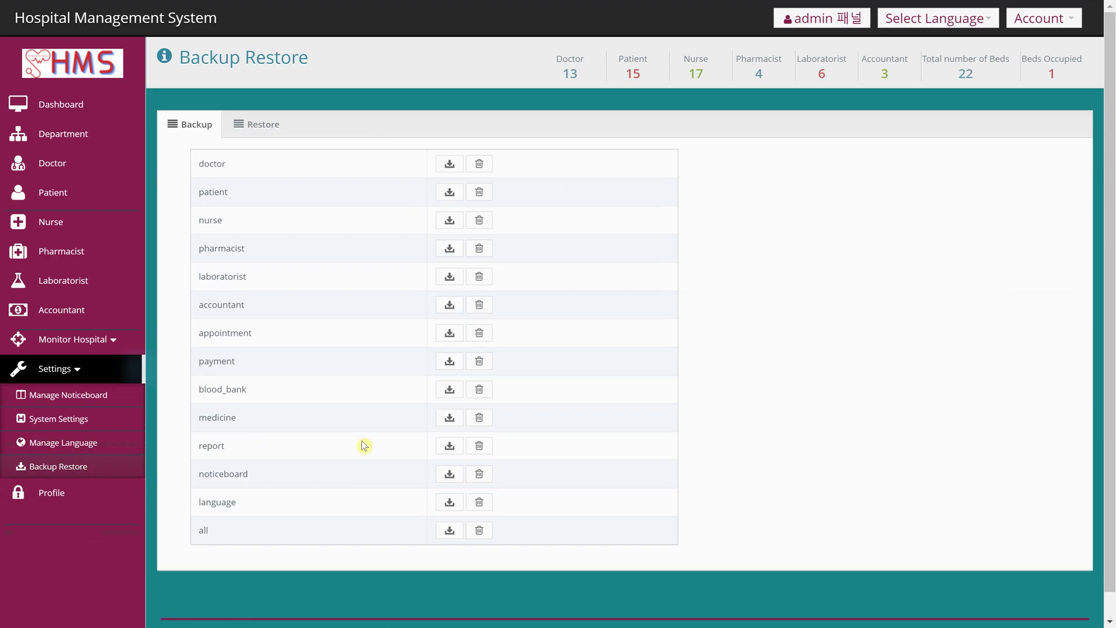
{"action": "scroll", "coordinate": [372, 499], "scroll_direction": "down", "scroll_amount": 1}
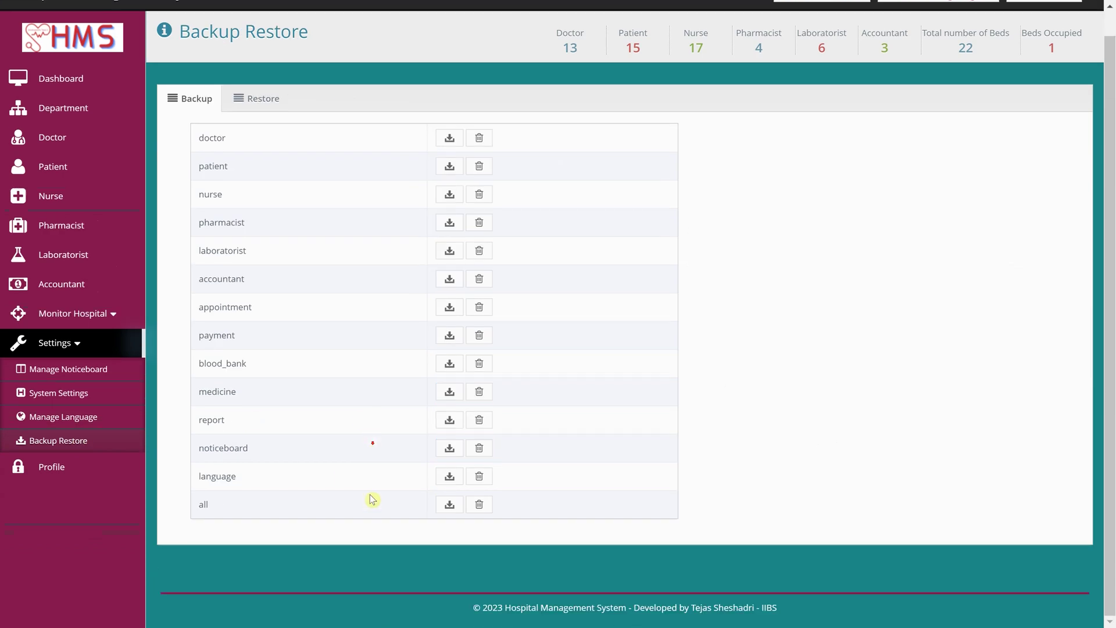
{"action": "left_click", "coordinate": [451, 507]}
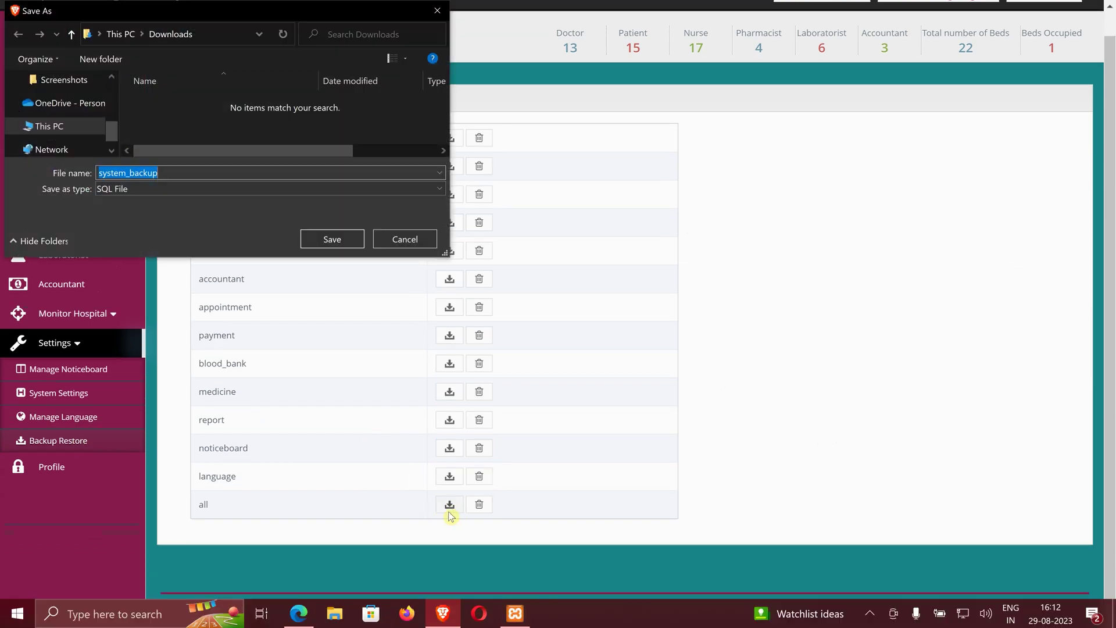
{"action": "left_click", "coordinate": [437, 12]}
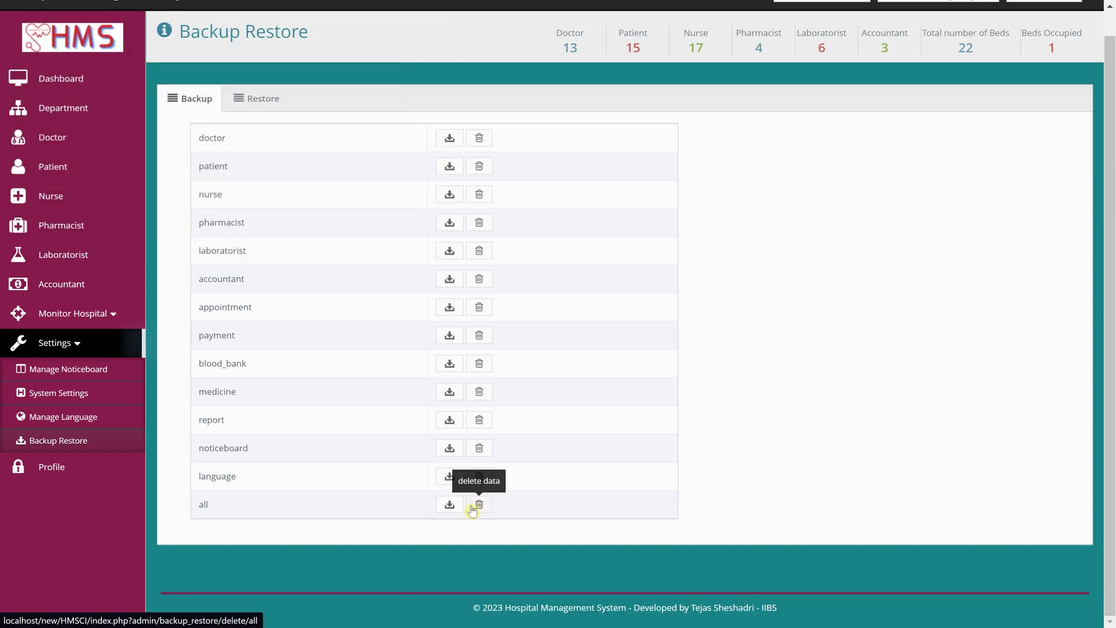
{"action": "left_click", "coordinate": [46, 470]}
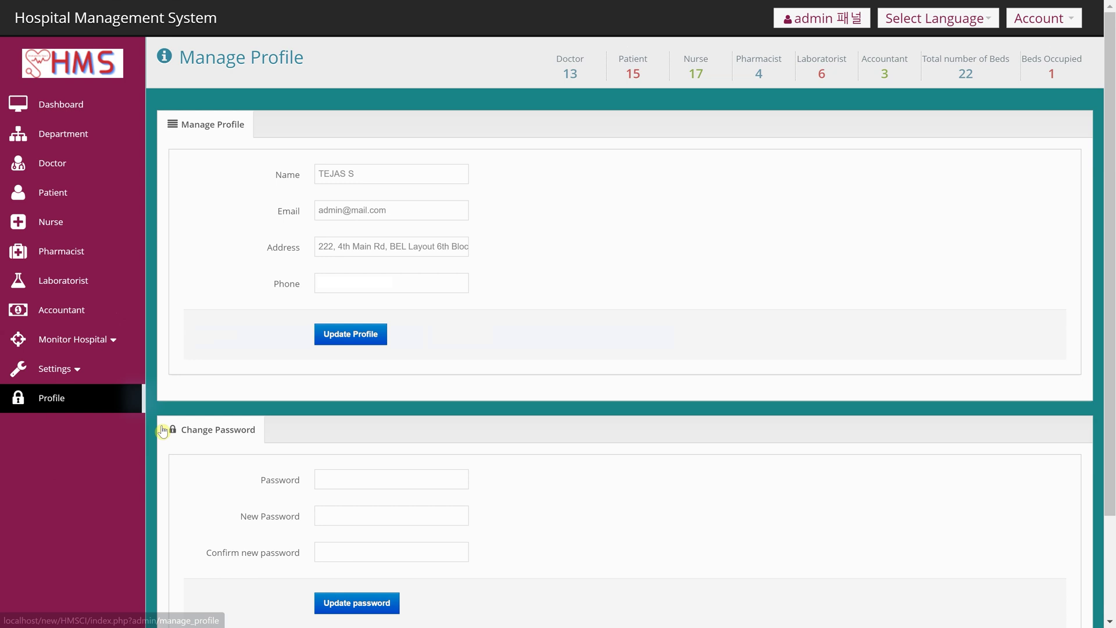
- Log out of Admin and sign in as Doctor to reach the Doctor Dashboard
{"action": "left_click", "coordinate": [1044, 18]}
{"action": "left_click", "coordinate": [1029, 109]}
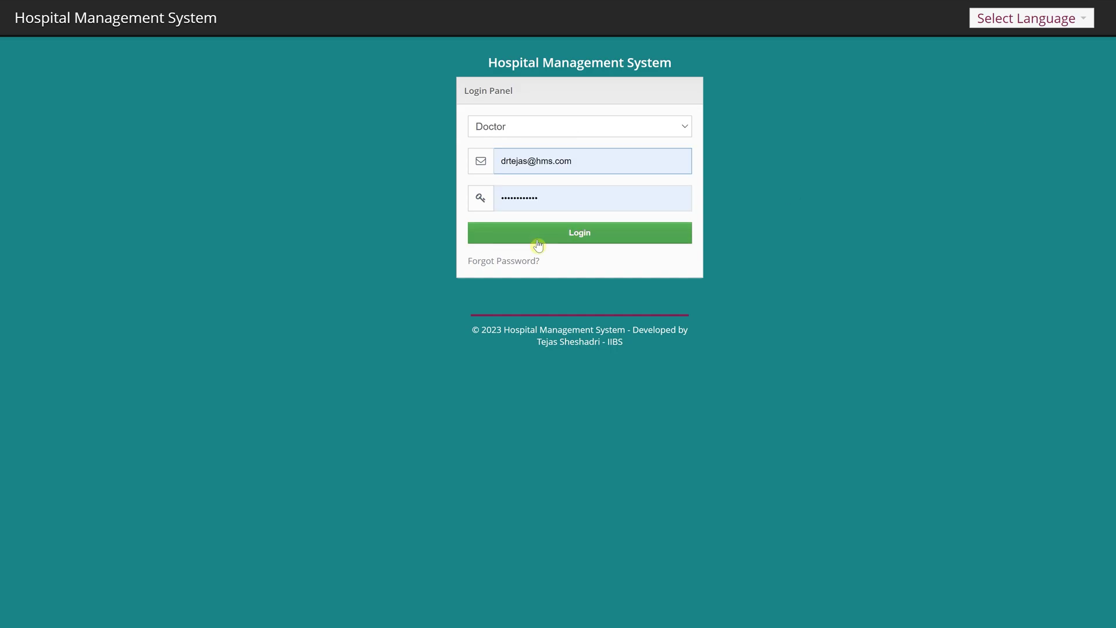
{"action": "left_click", "coordinate": [539, 239]}
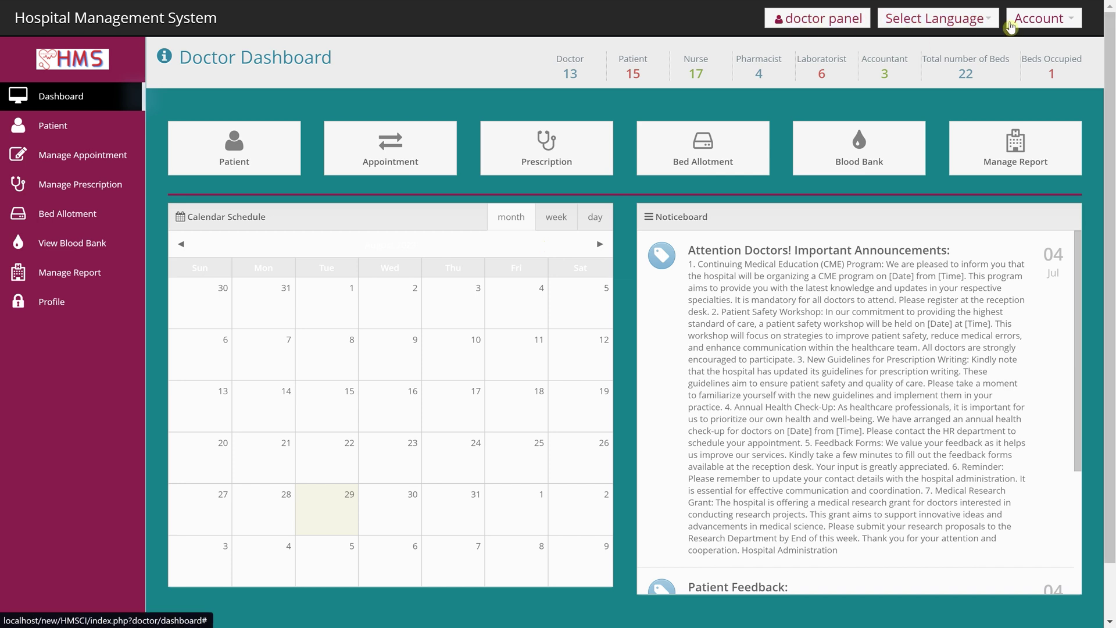
{"action": "left_click_drag", "start_coordinate": [382, 57], "coordinate": [1091, 76]}
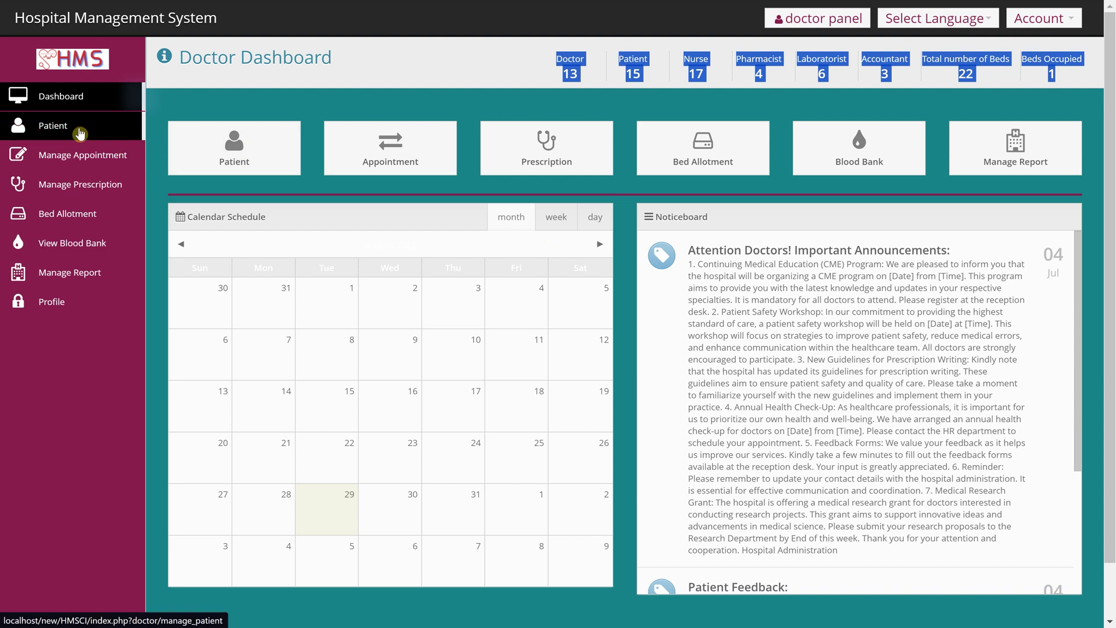
- From the doctor's patient list, open the Add Patient form and enter the patient's name in the Name field
{"action": "left_click", "coordinate": [80, 125]}
{"action": "scroll", "coordinate": [390, 384], "scroll_direction": "down", "scroll_amount": 1}
{"action": "scroll", "coordinate": [399, 393], "scroll_direction": "up", "scroll_amount": 1}
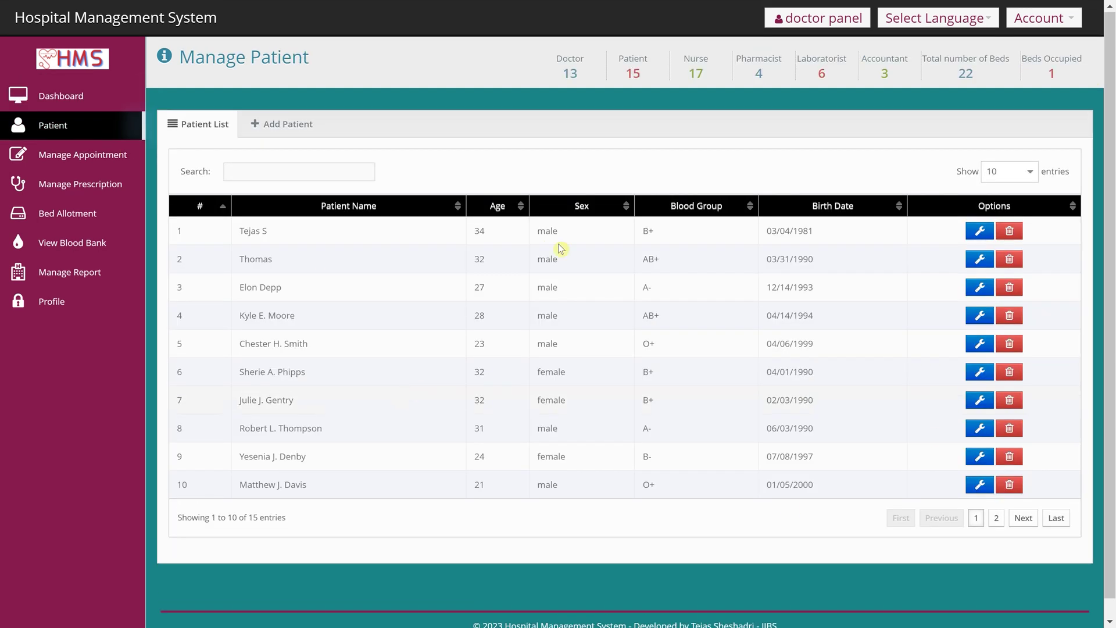
{"action": "left_click", "coordinate": [300, 125]}
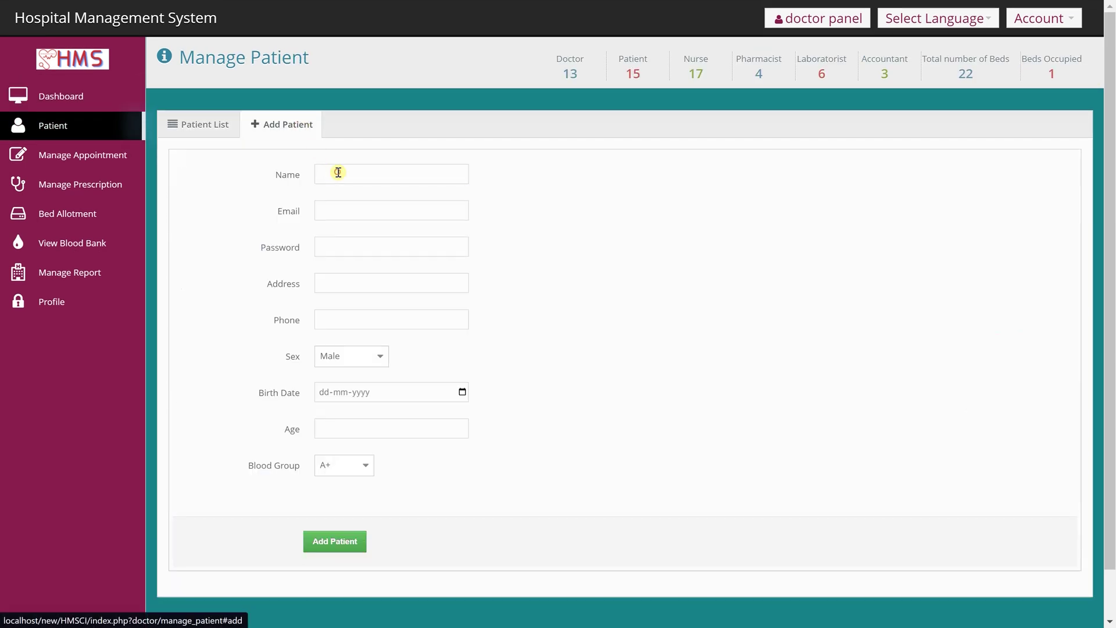
{"action": "left_click", "coordinate": [336, 172]}
{"action": "left_click", "coordinate": [213, 124]}
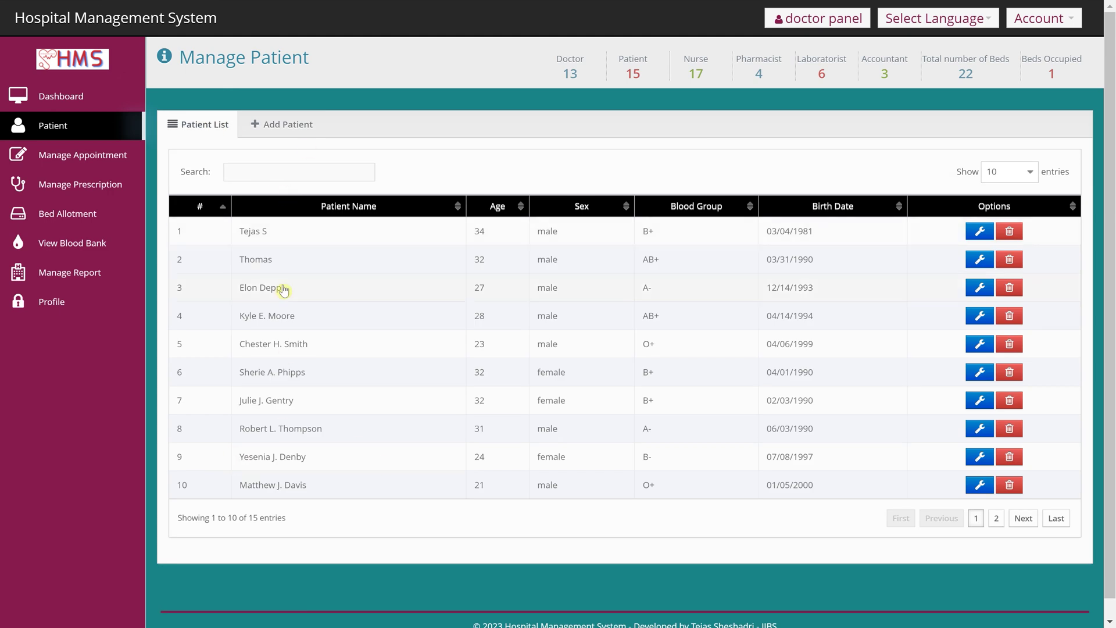
{"action": "left_click", "coordinate": [304, 123]}
{"action": "left_click", "coordinate": [350, 169]}
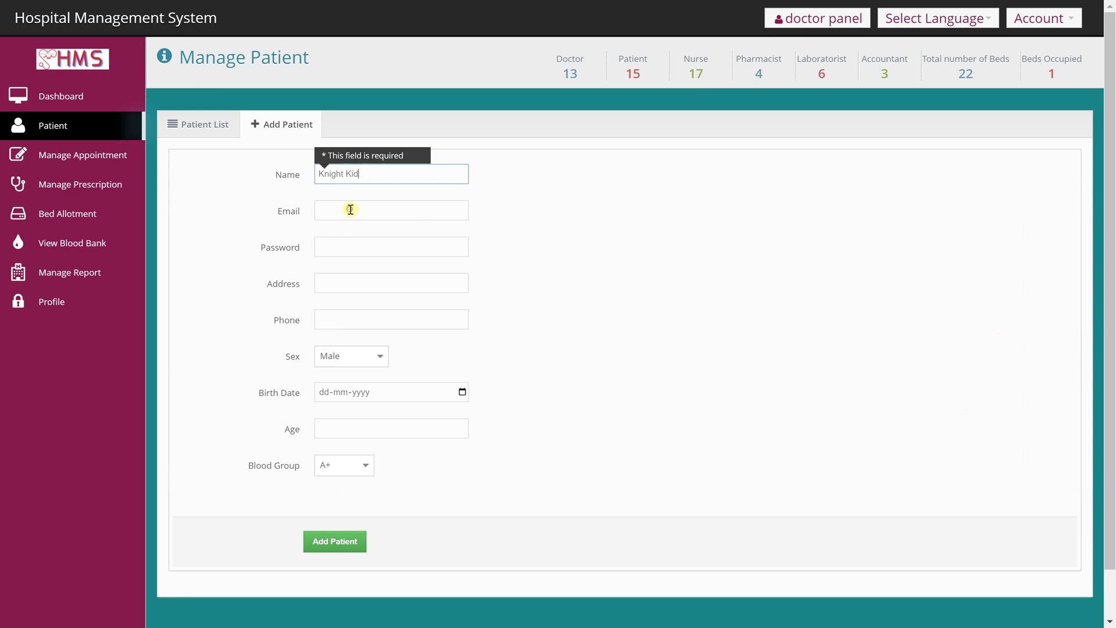
- Enter the new patient's email, password and address, then move to the phone field
{"action": "left_click", "coordinate": [350, 209]}
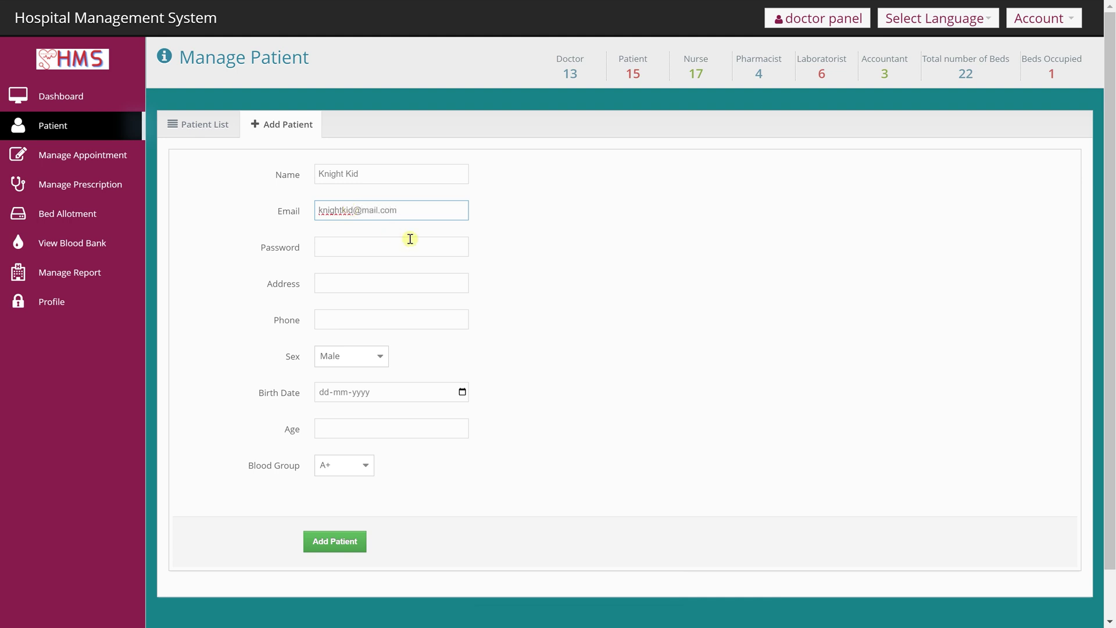
{"action": "left_click", "coordinate": [413, 245]}
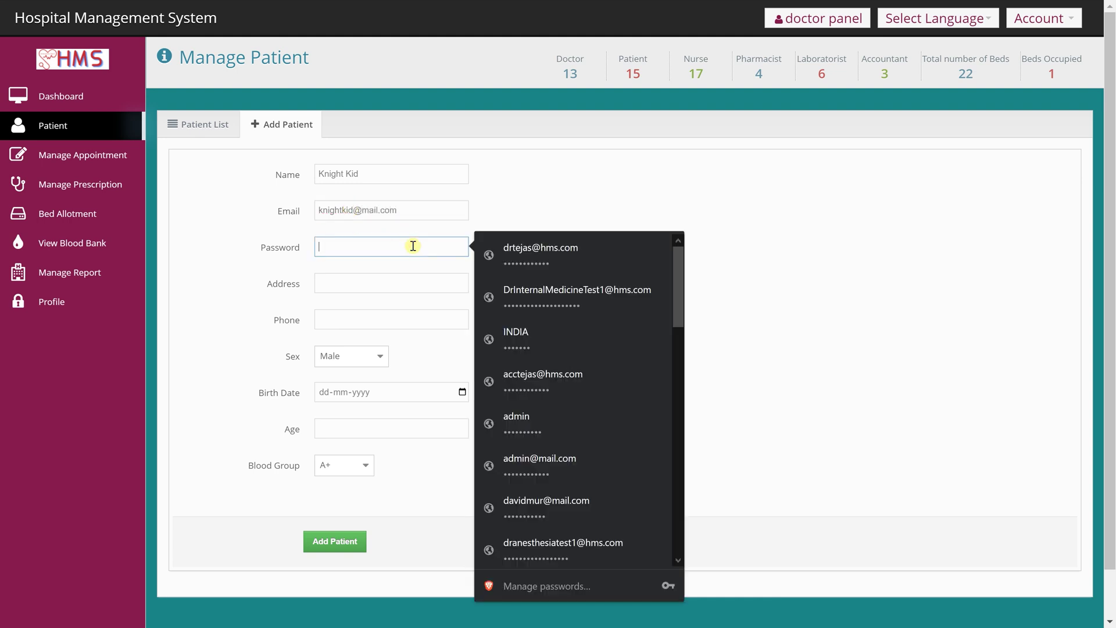
{"action": "type", "text": "123"}
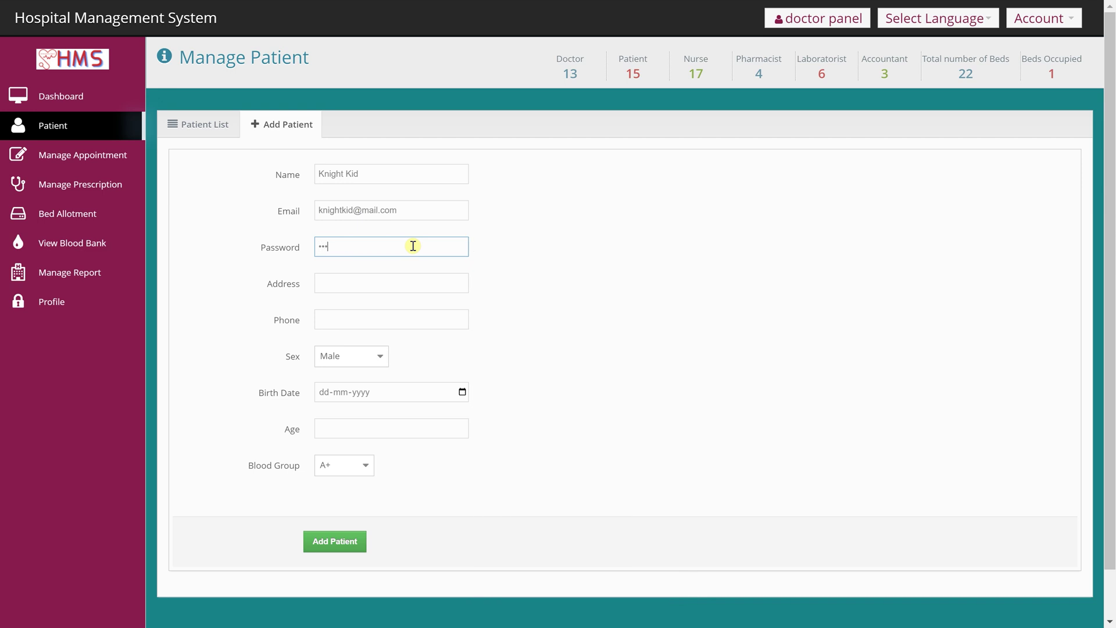
{"action": "left_click", "coordinate": [393, 286]}
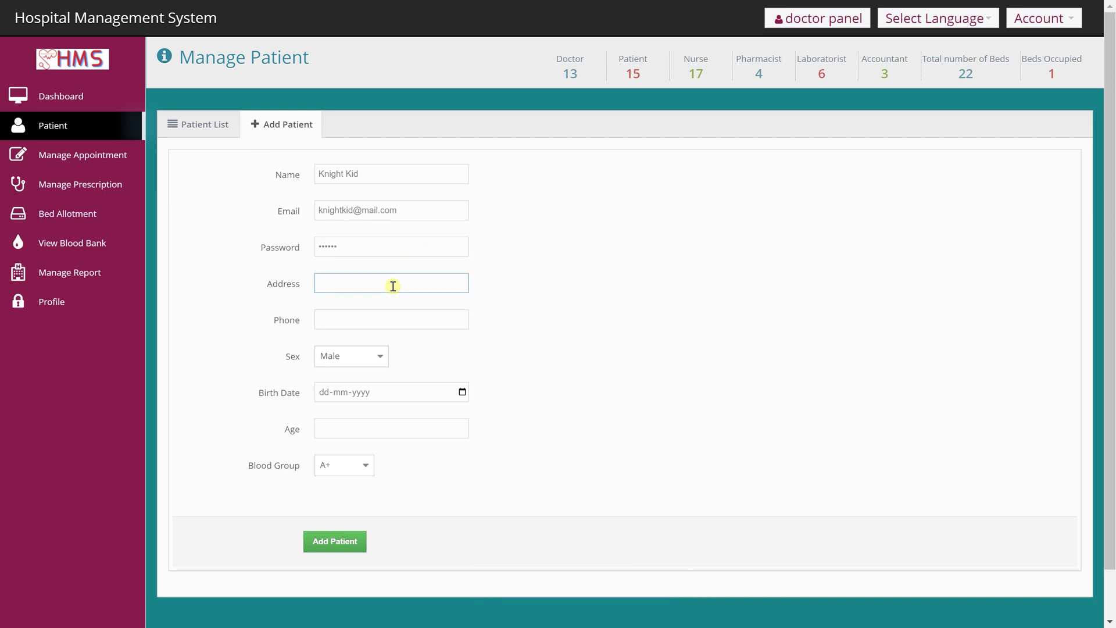
{"action": "type", "text": "Address"}
{"action": "left_click", "coordinate": [386, 319]}
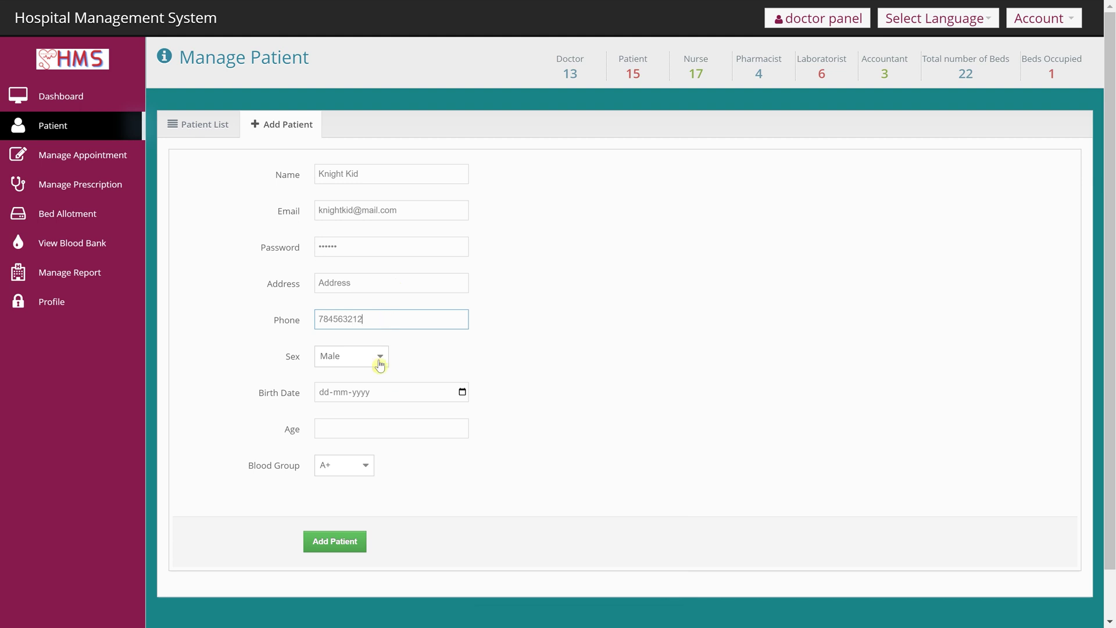
- Set birth date 22-02-2000, age 23 and blood group B+, then submit the form
{"action": "left_click", "coordinate": [389, 398]}
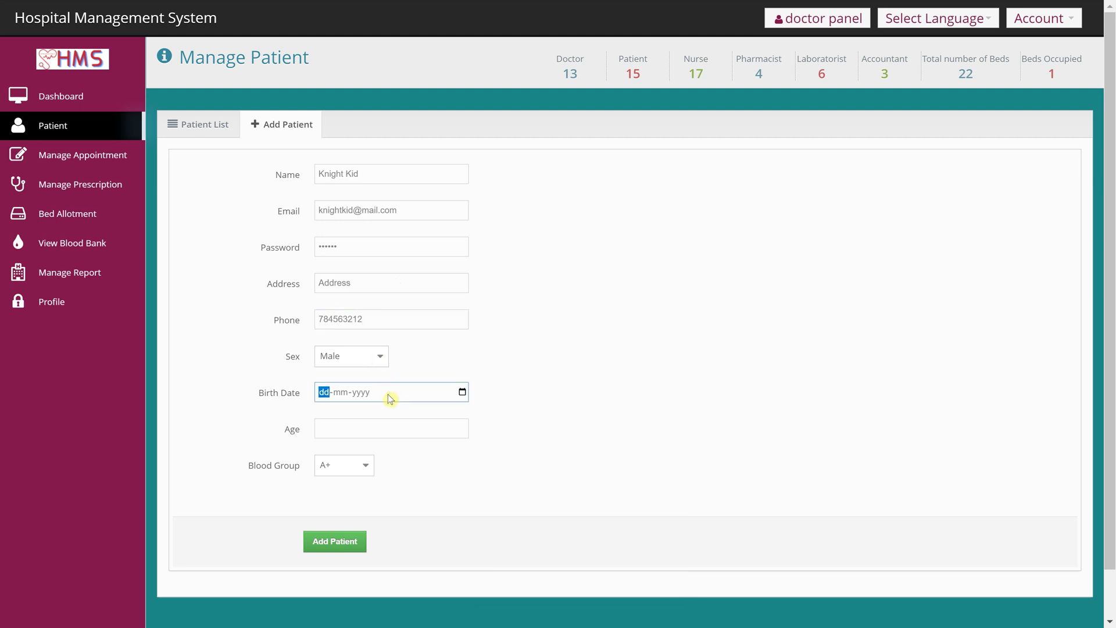
{"action": "type", "text": "22-"}
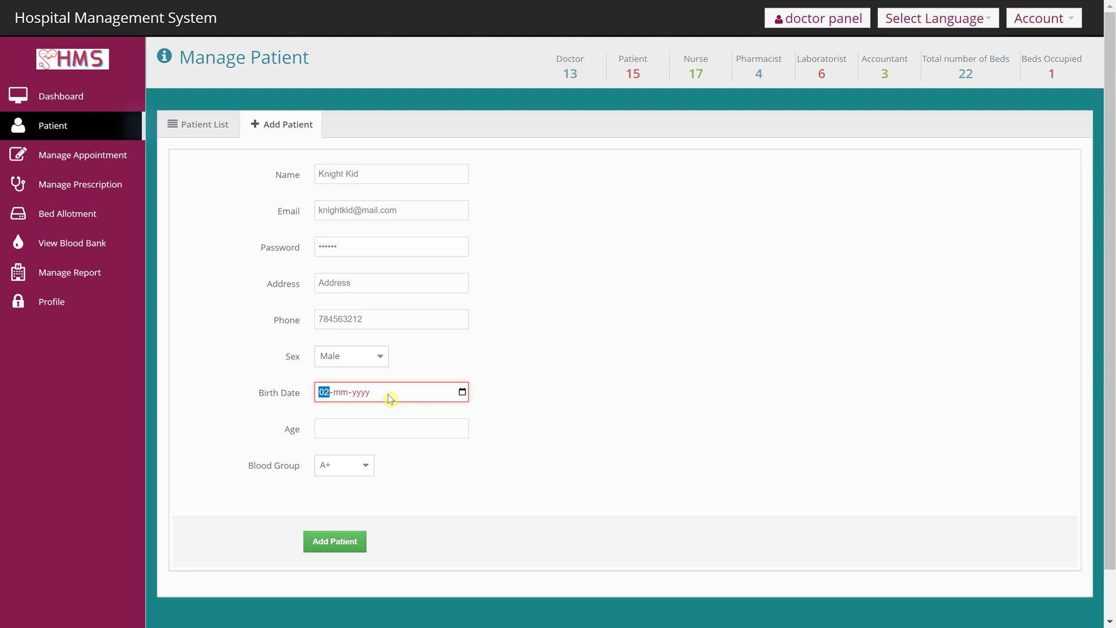
{"action": "type", "text": "02-0002"}
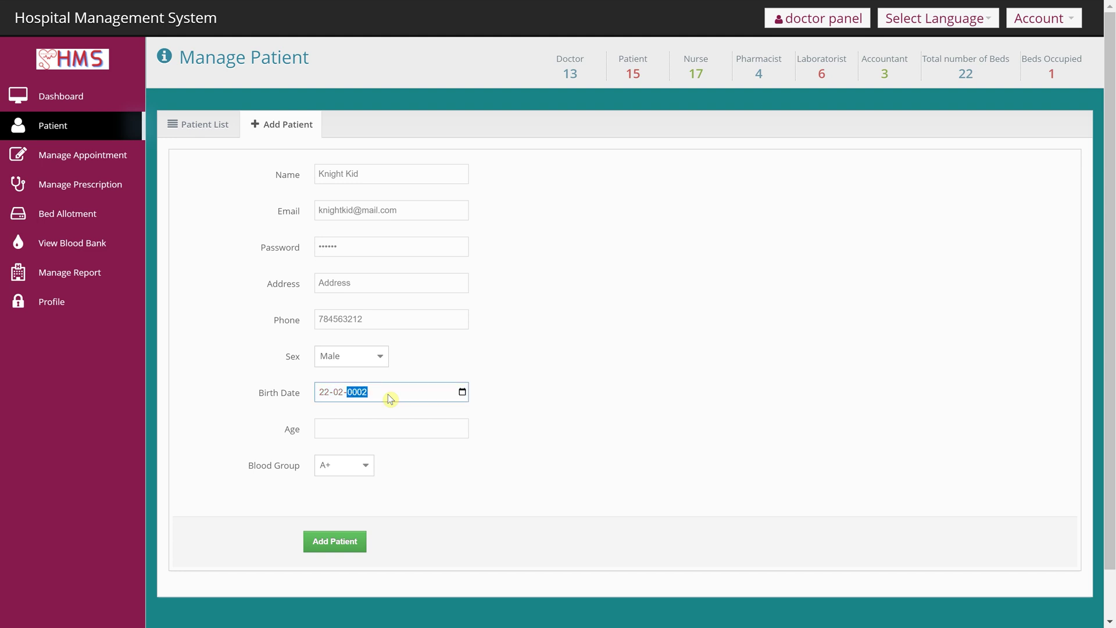
{"action": "left_click", "coordinate": [402, 436]}
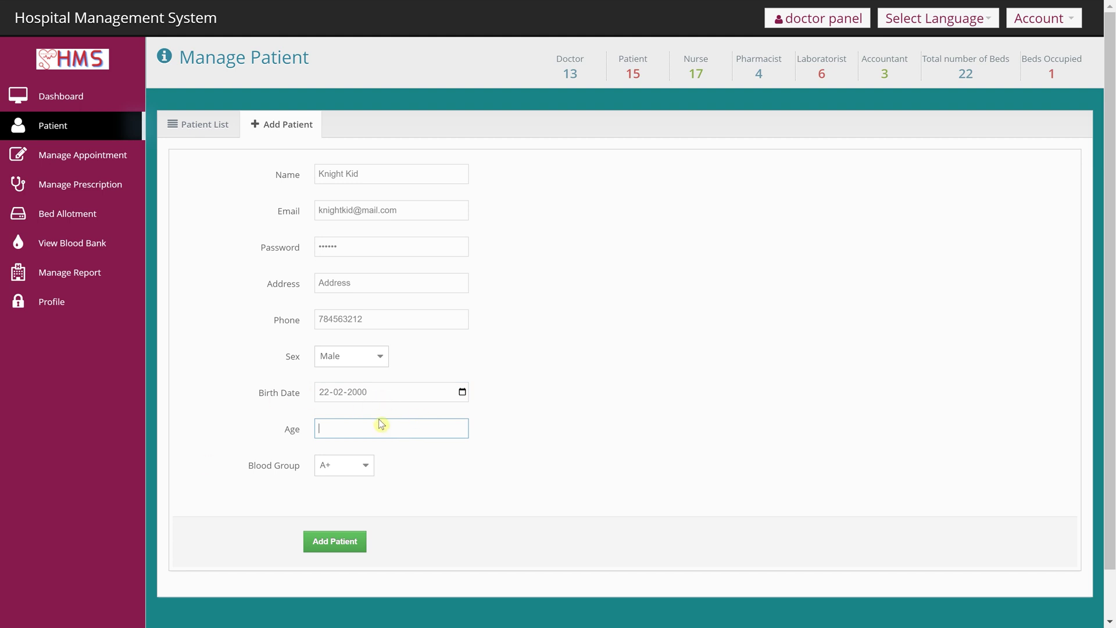
{"action": "type", "text": "0"}
{"action": "left_click", "coordinate": [344, 466]}
{"action": "left_click", "coordinate": [354, 506]}
{"action": "left_click", "coordinate": [356, 540]}
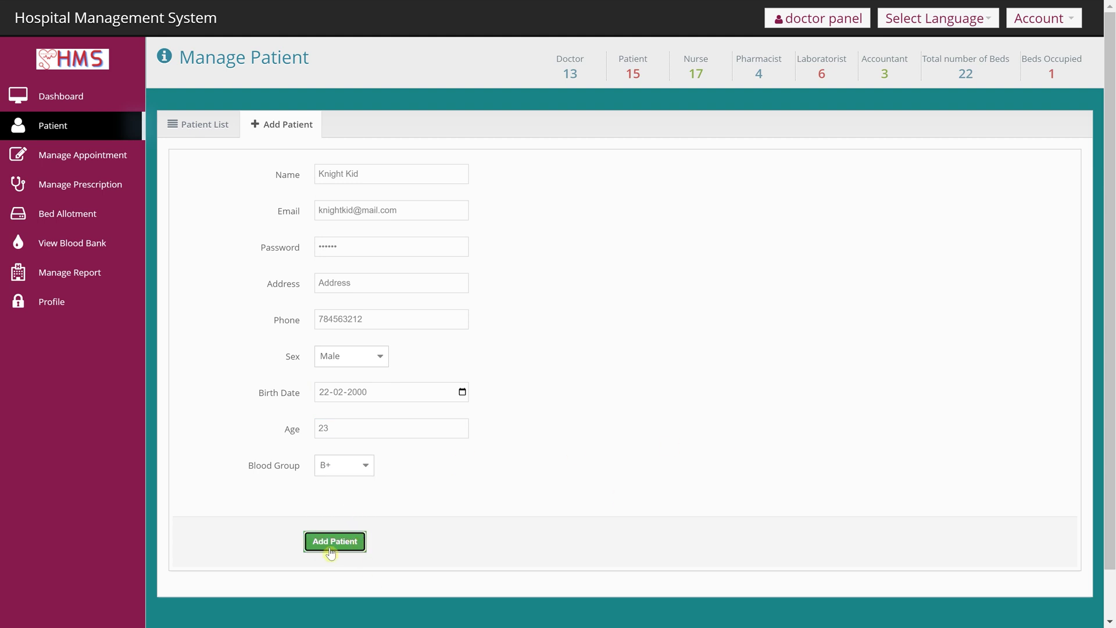
- Save the new patient, dismiss the password prompt, and highlight the new row on page 2
{"action": "left_click", "coordinate": [332, 549]}
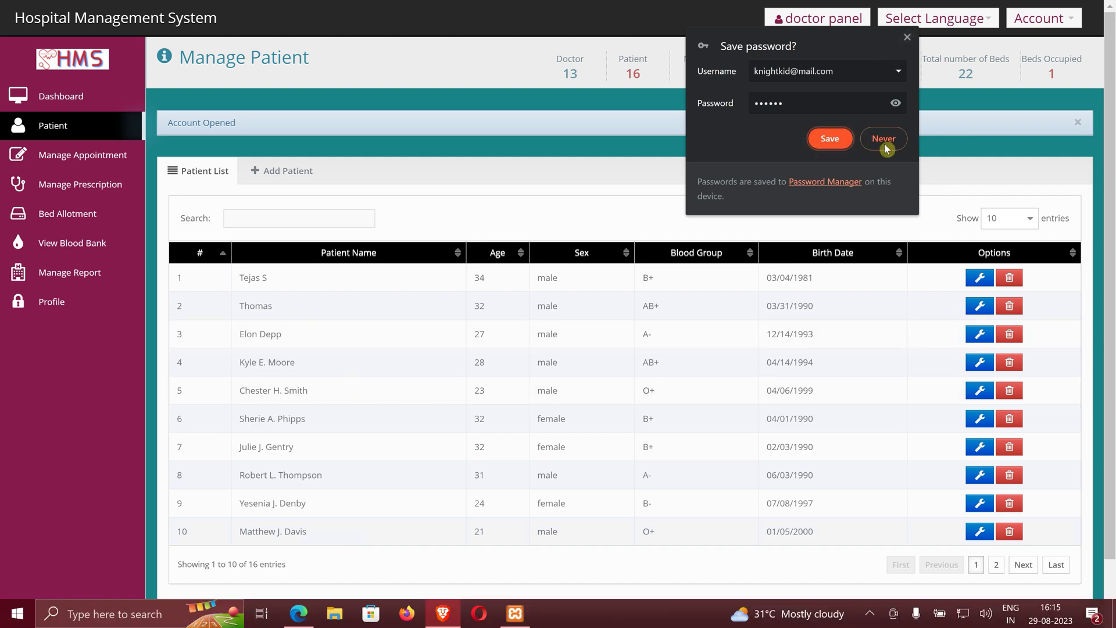
{"action": "left_click", "coordinate": [906, 37]}
{"action": "scroll", "coordinate": [715, 386], "scroll_direction": "down", "scroll_amount": 1}
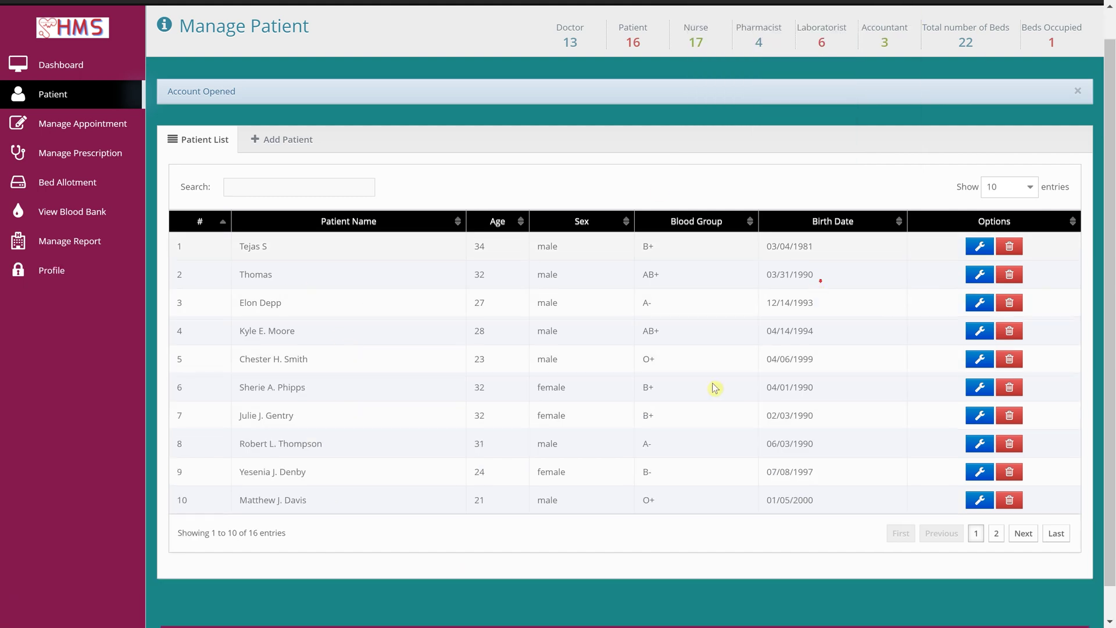
{"action": "left_click", "coordinate": [996, 500]}
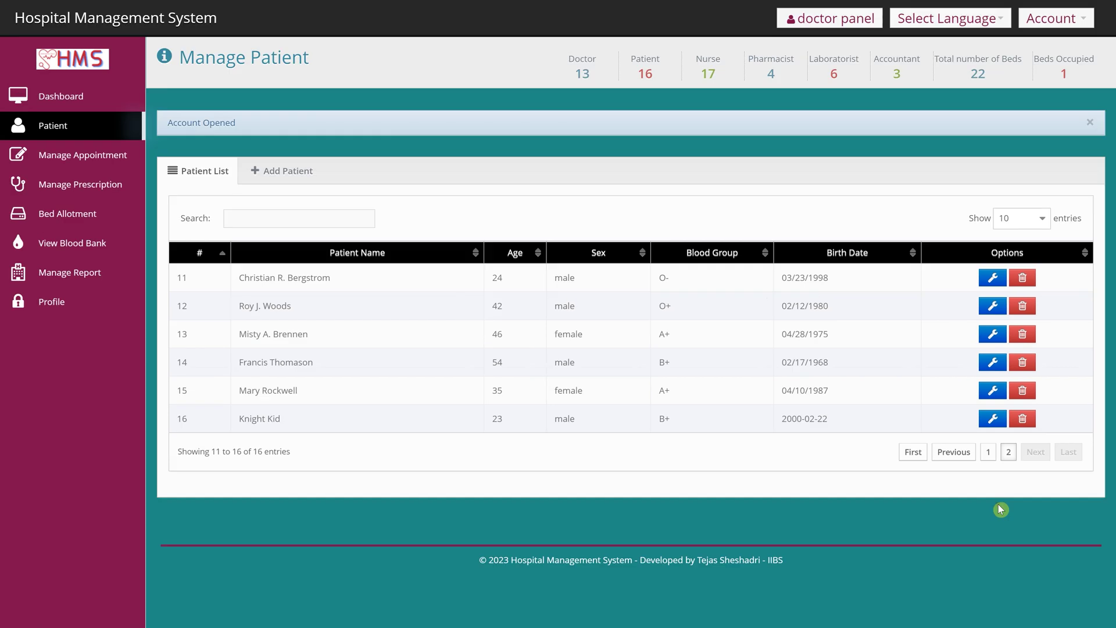
{"action": "left_click_drag", "start_coordinate": [233, 418], "coordinate": [895, 419]}
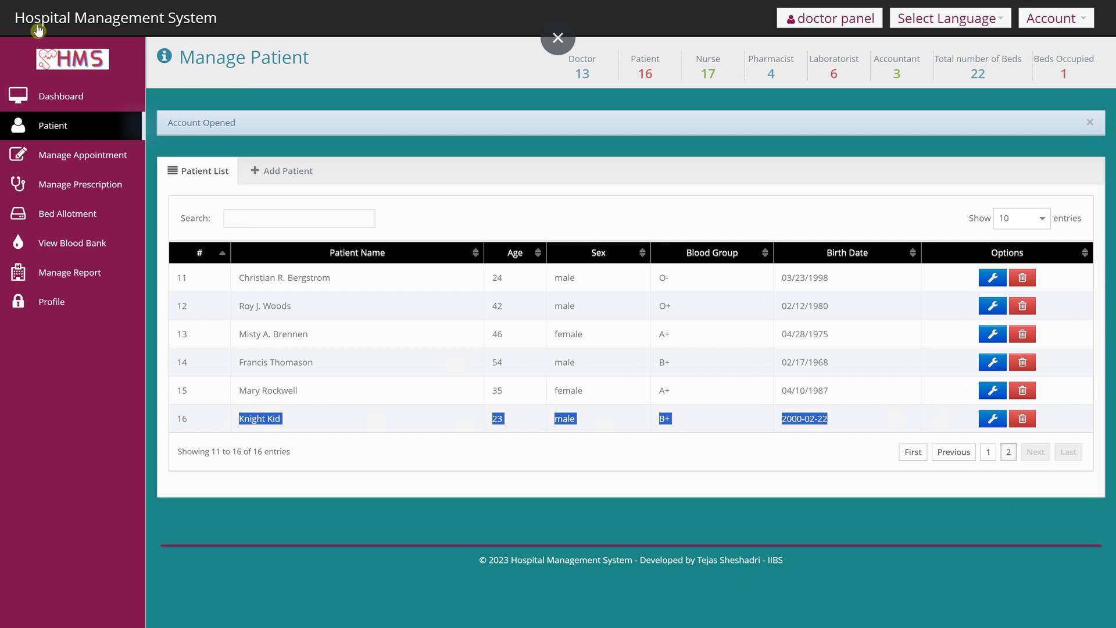
- Open Manage Appointment and toggle between Add Appointment and the list showing the 24 Jun 2023 appointment
{"action": "left_click", "coordinate": [72, 157]}
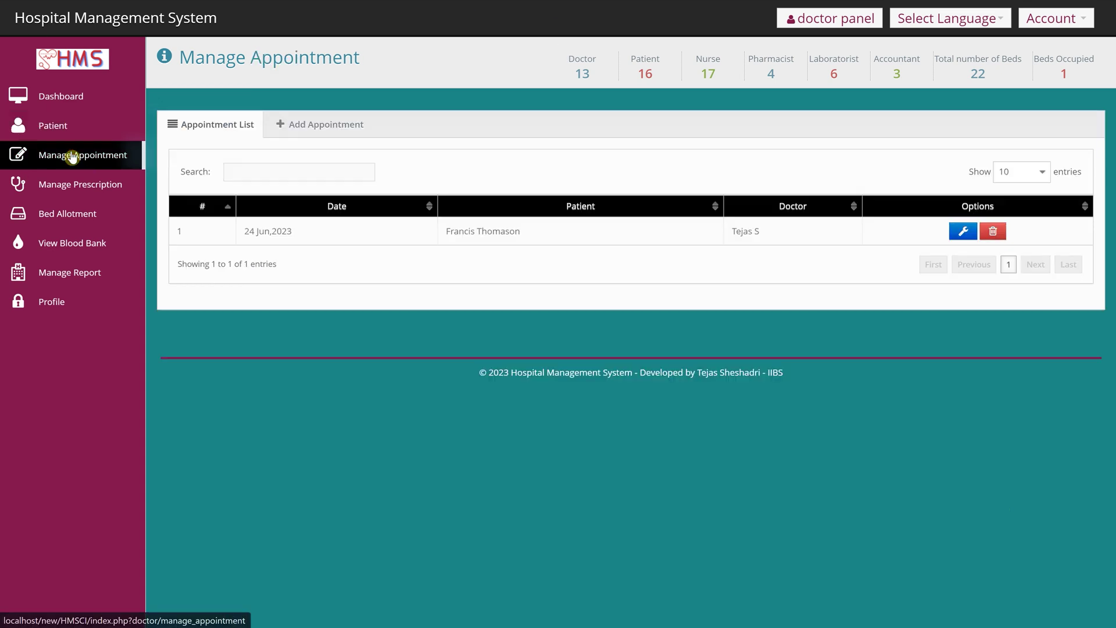
{"action": "left_click", "coordinate": [320, 123]}
{"action": "left_click", "coordinate": [202, 126]}
{"action": "left_click", "coordinate": [305, 126]}
{"action": "left_click", "coordinate": [231, 129]}
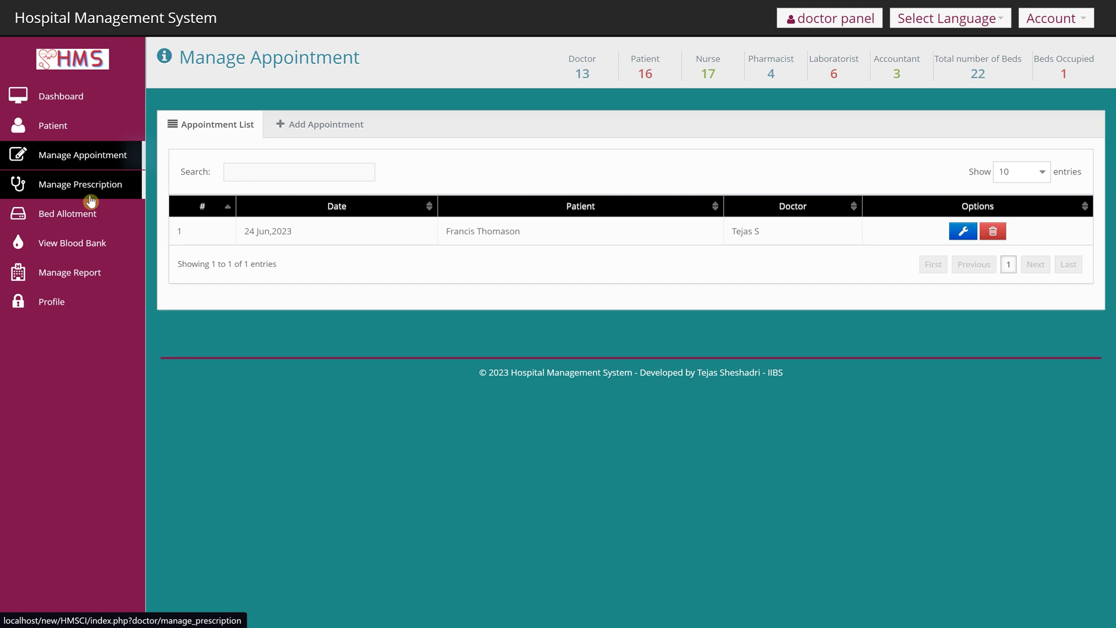
{"action": "left_click", "coordinate": [90, 199]}
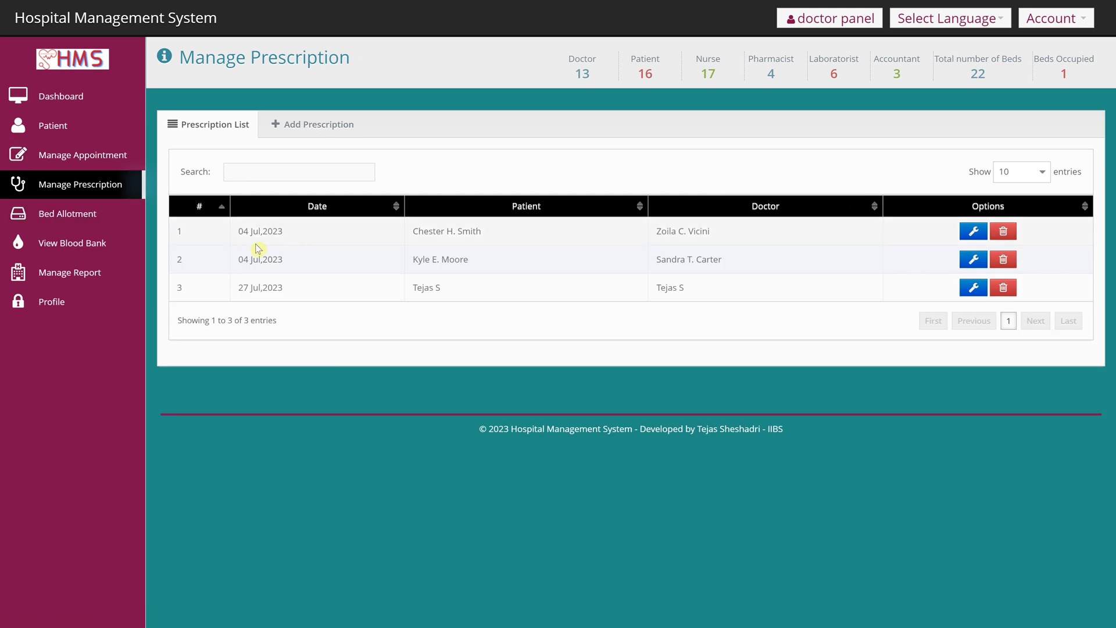
- View the Add Prescription form, the bed allotment form and the blood bank stock per blood group
{"action": "left_click", "coordinate": [308, 134]}
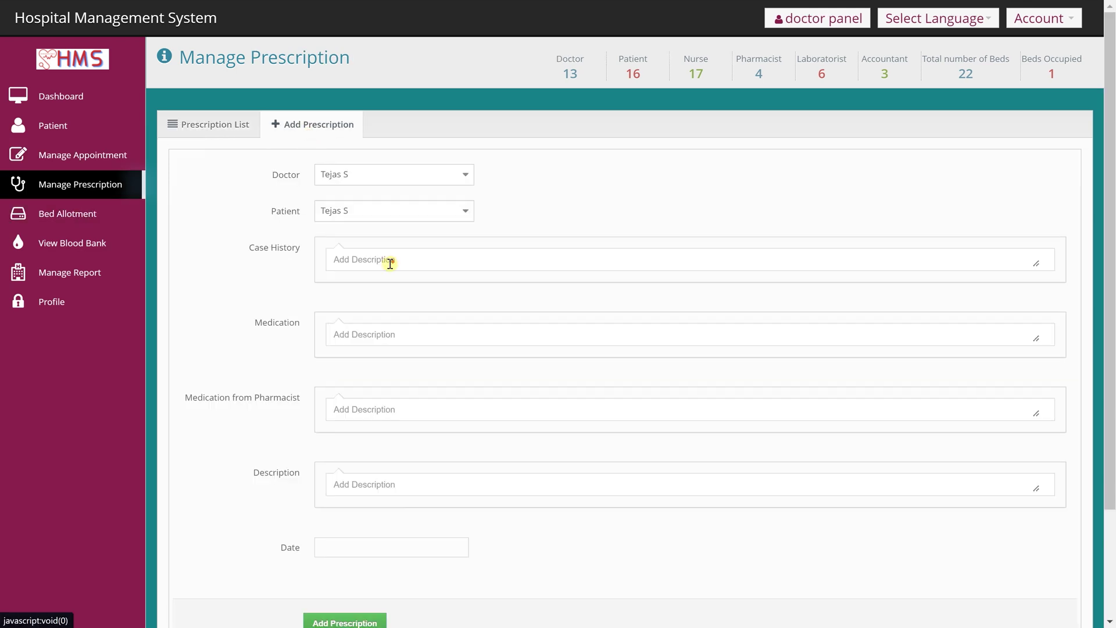
{"action": "scroll", "coordinate": [391, 264], "scroll_direction": "down", "scroll_amount": 2}
{"action": "scroll", "coordinate": [395, 316], "scroll_direction": "up", "scroll_amount": 2}
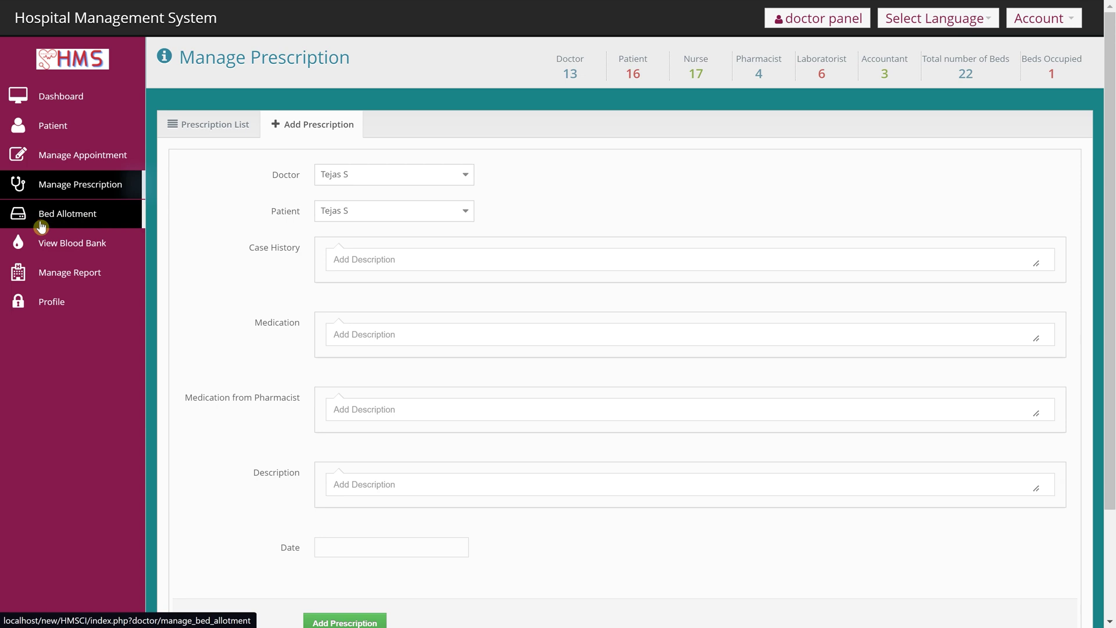
{"action": "left_click", "coordinate": [41, 221]}
{"action": "left_click", "coordinate": [308, 124]}
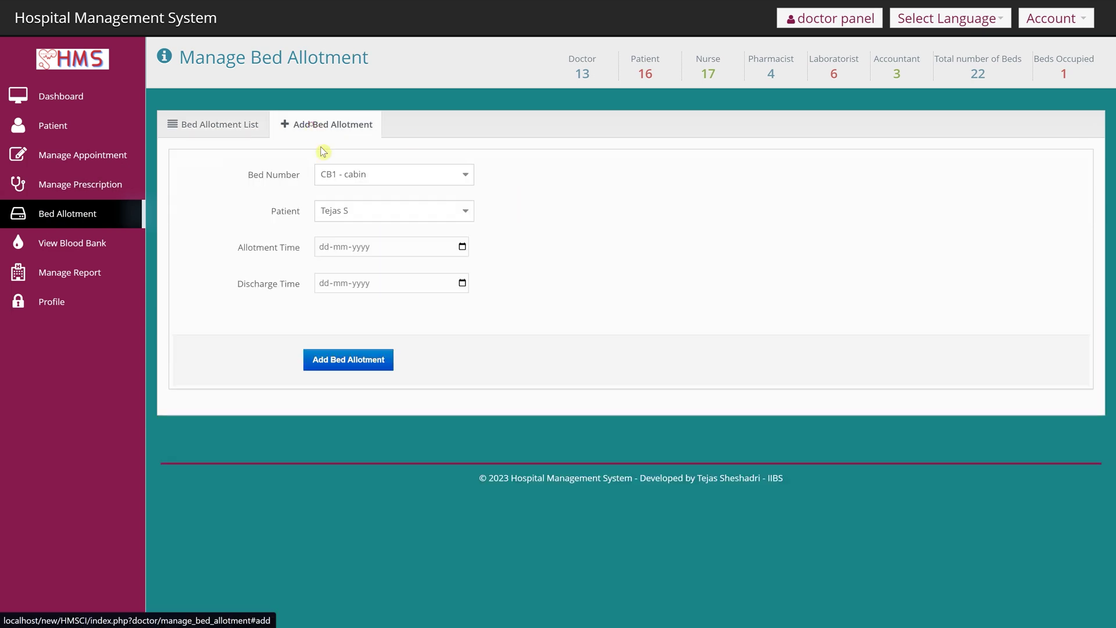
{"action": "left_click", "coordinate": [107, 249]}
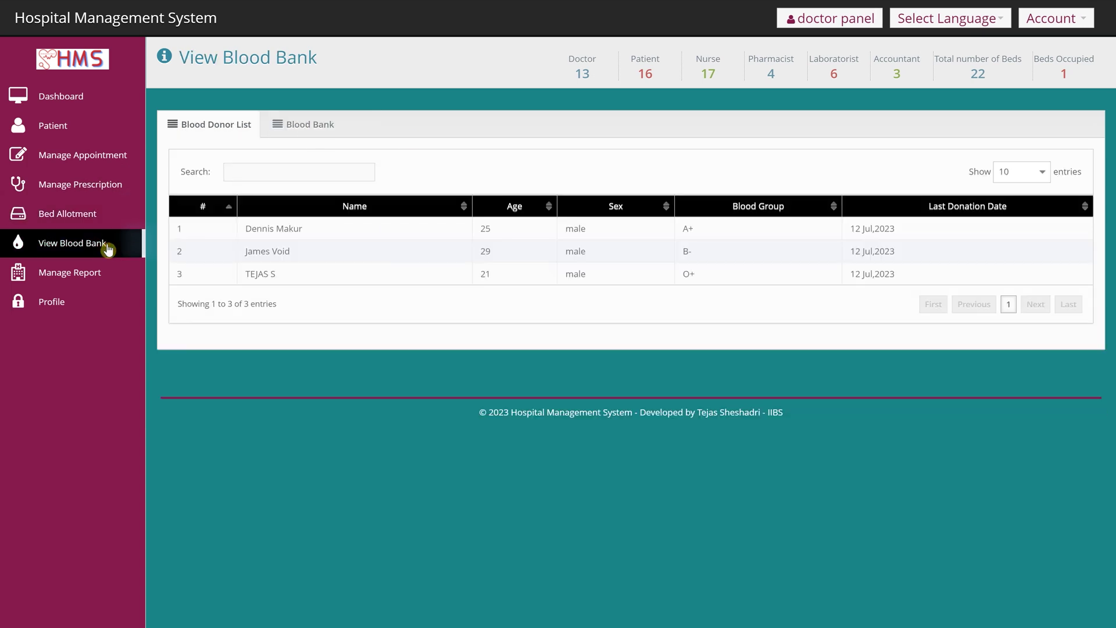
{"action": "left_click", "coordinate": [288, 125]}
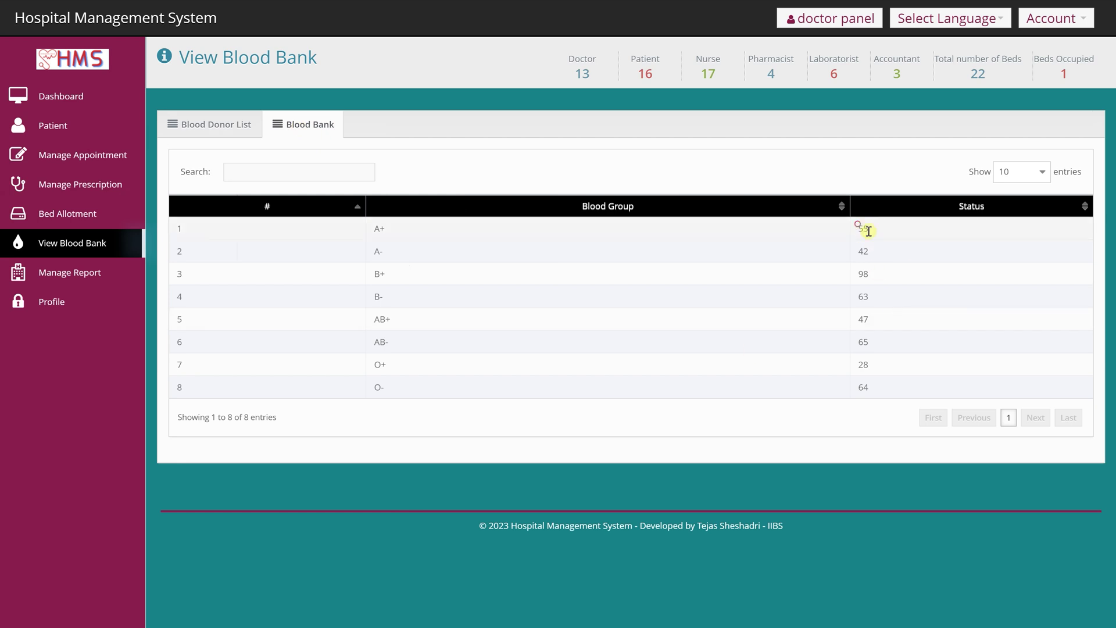
{"action": "left_click_drag", "start_coordinate": [860, 229], "coordinate": [915, 399]}
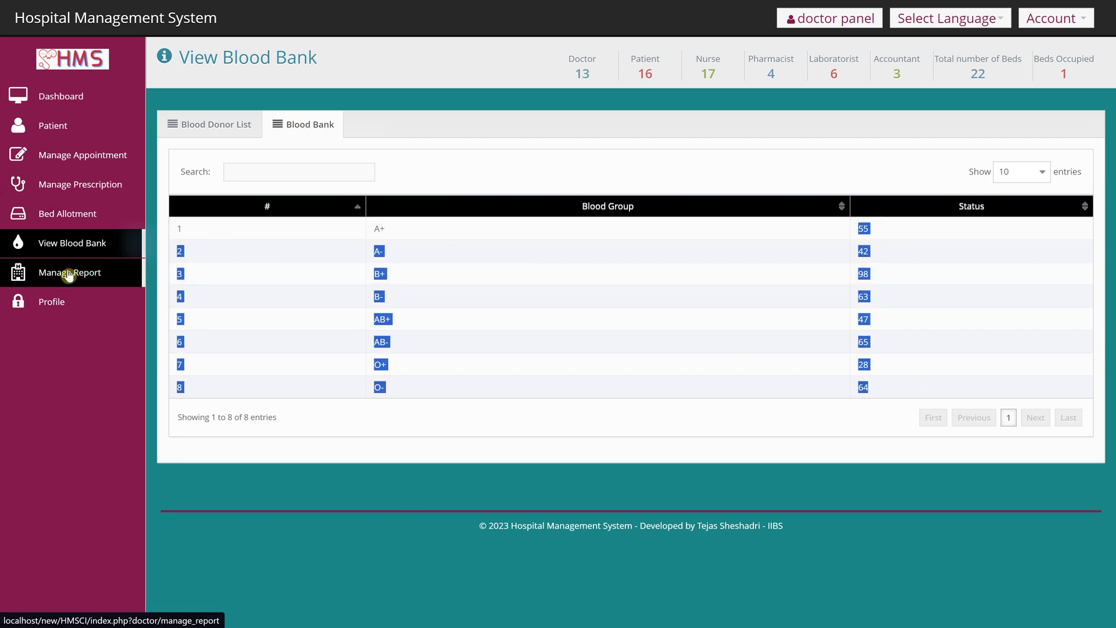
- Review the operation report and the doctor's profile, then go back to the Doctor Dashboard
{"action": "left_click", "coordinate": [68, 276]}
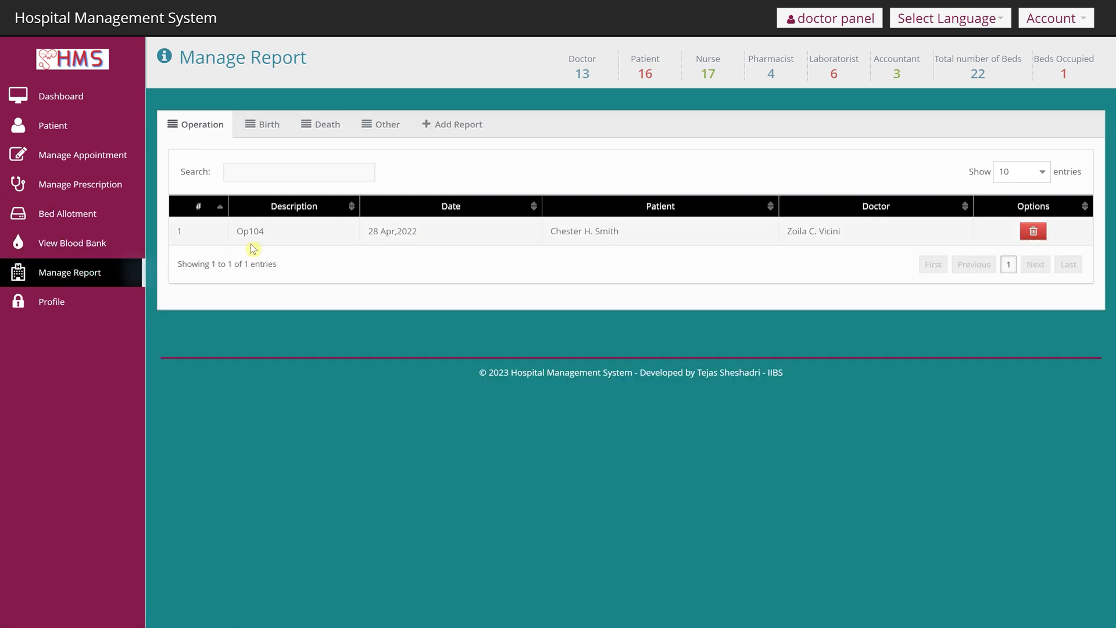
{"action": "left_click_drag", "start_coordinate": [236, 230], "coordinate": [860, 232]}
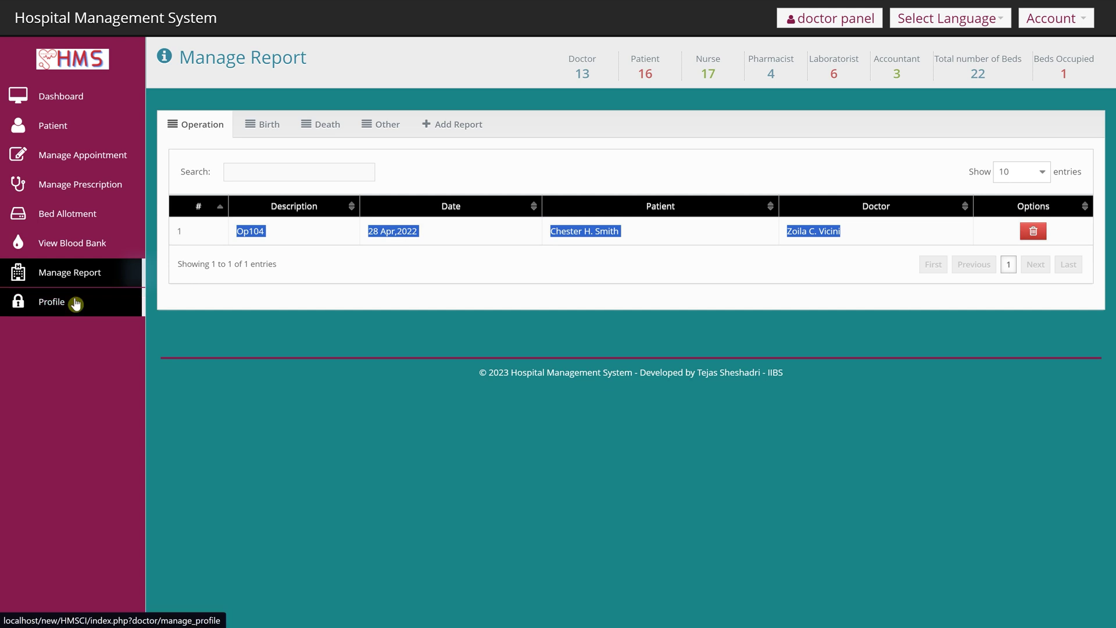
{"action": "left_click", "coordinate": [75, 303]}
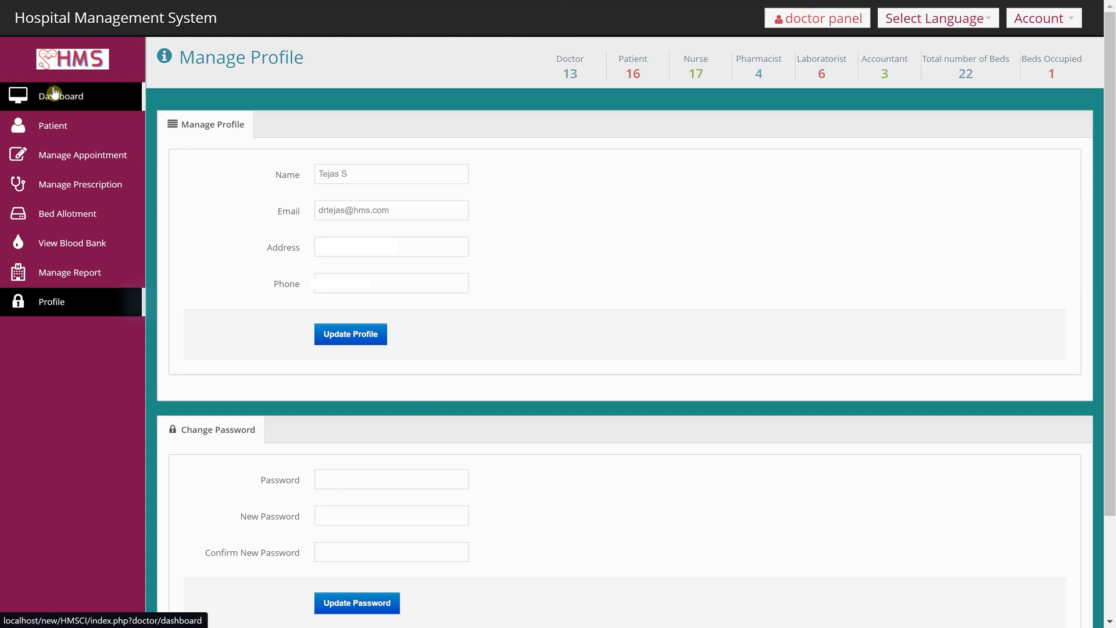
{"action": "left_click", "coordinate": [49, 94]}
{"action": "left_click", "coordinate": [1046, 21]}
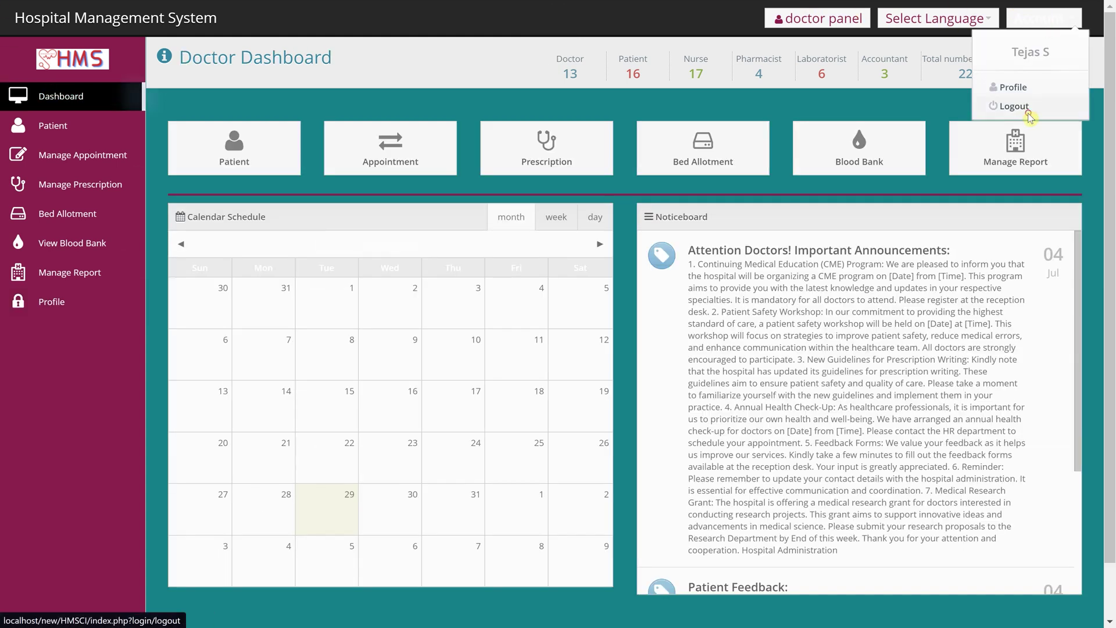
- Log out of the doctor account and log in with the Patient account type using saved credentials
{"action": "left_click", "coordinate": [1019, 107]}
{"action": "left_click", "coordinate": [636, 134]}
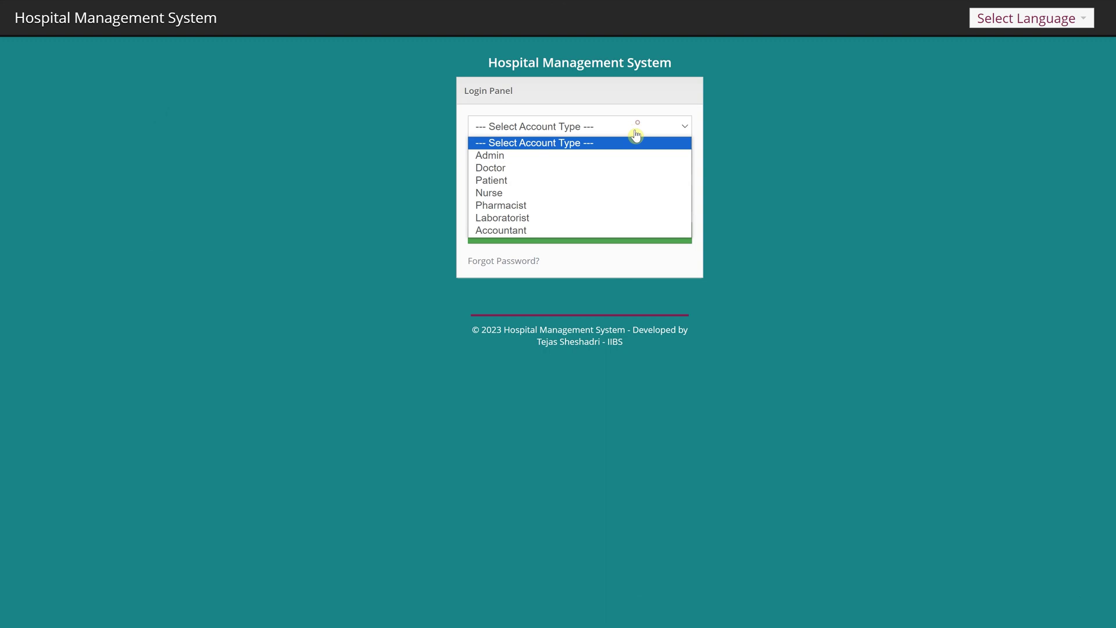
{"action": "left_click", "coordinate": [583, 185]}
{"action": "left_click", "coordinate": [559, 167]}
{"action": "left_click", "coordinate": [558, 186]}
{"action": "left_click", "coordinate": [511, 229]}
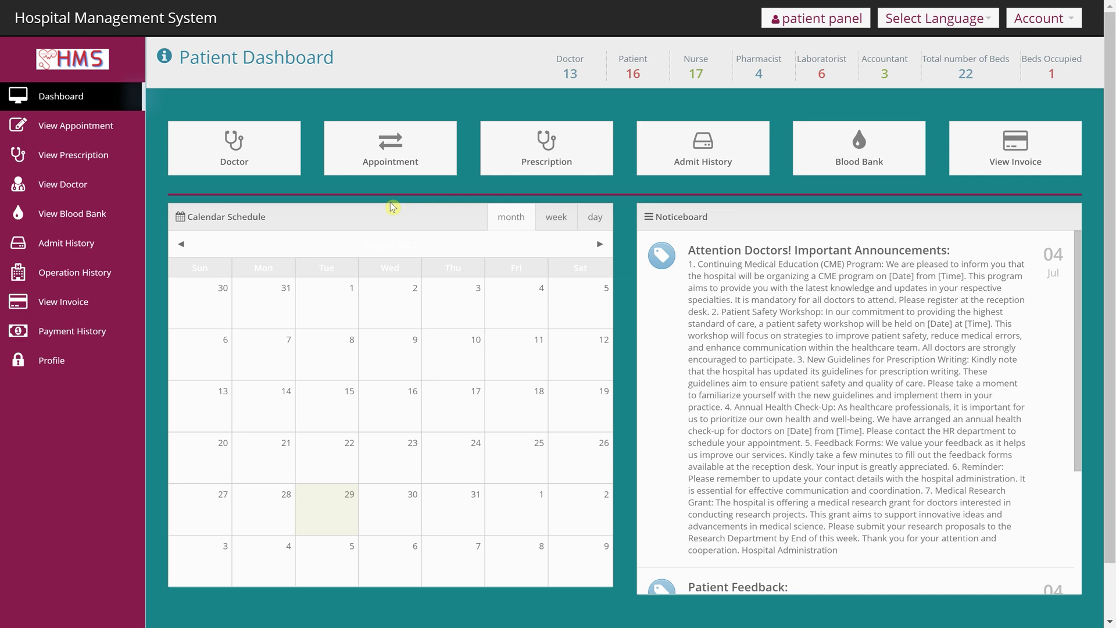
- Browse the patient's doctors and appointments, then open the prescription details with its blood test reports
{"action": "left_click", "coordinate": [245, 151]}
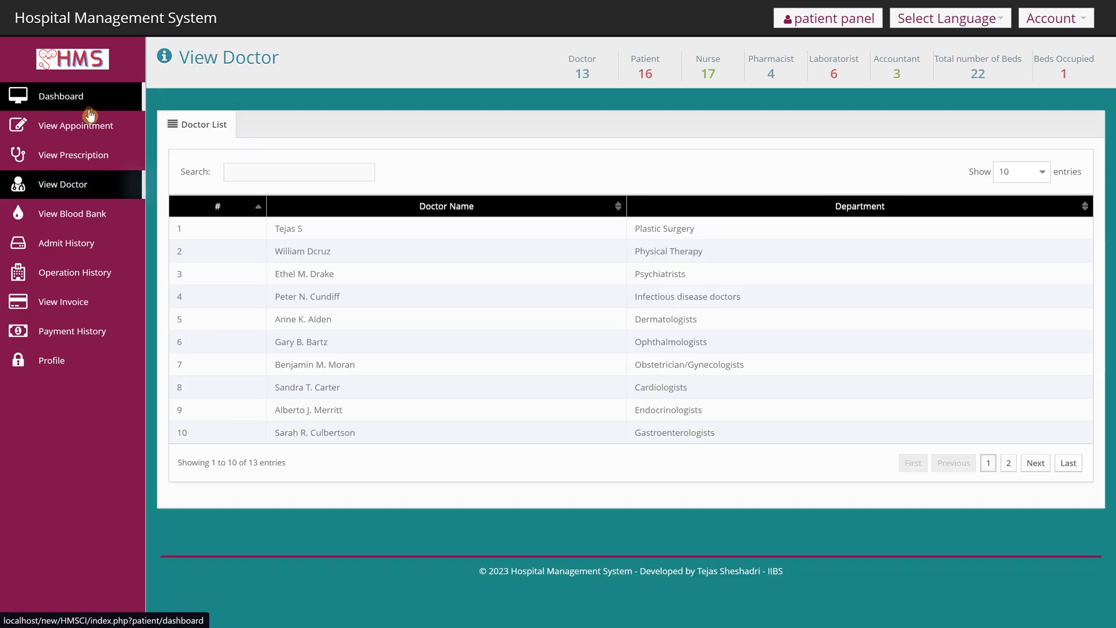
{"action": "left_click", "coordinate": [89, 109]}
{"action": "left_click", "coordinate": [430, 159]}
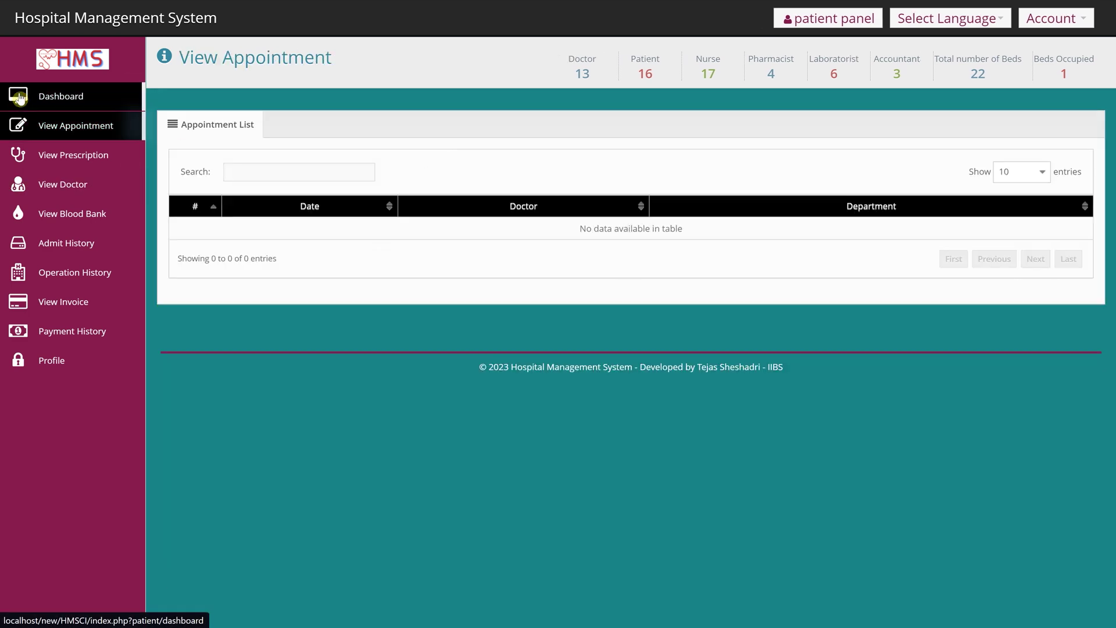
{"action": "left_click", "coordinate": [23, 102]}
{"action": "left_click", "coordinate": [551, 147]}
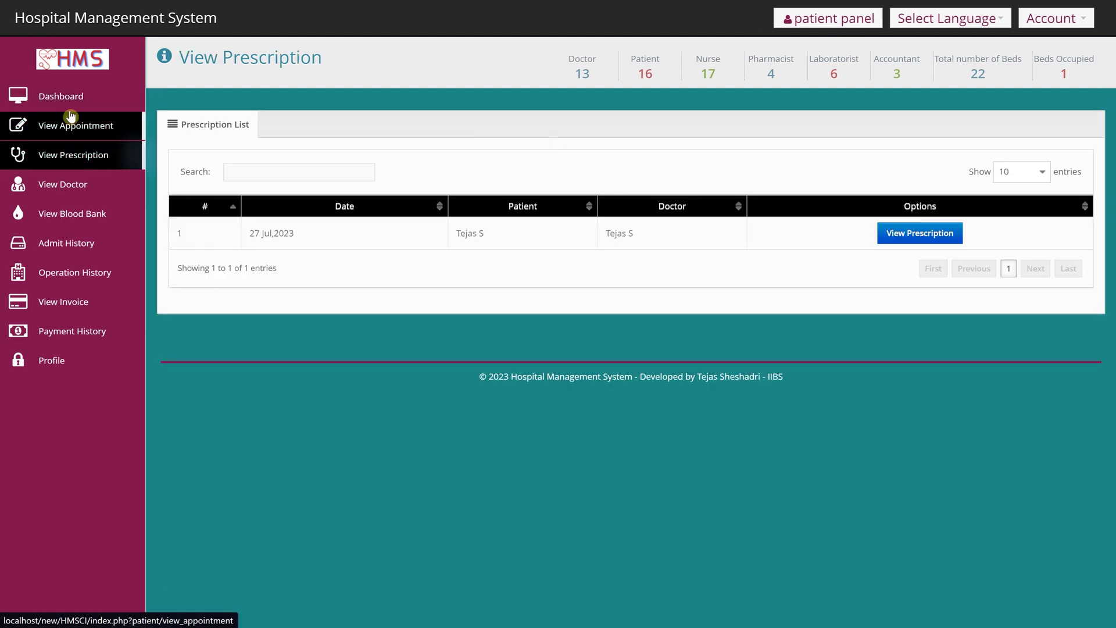
{"action": "left_click", "coordinate": [885, 234]}
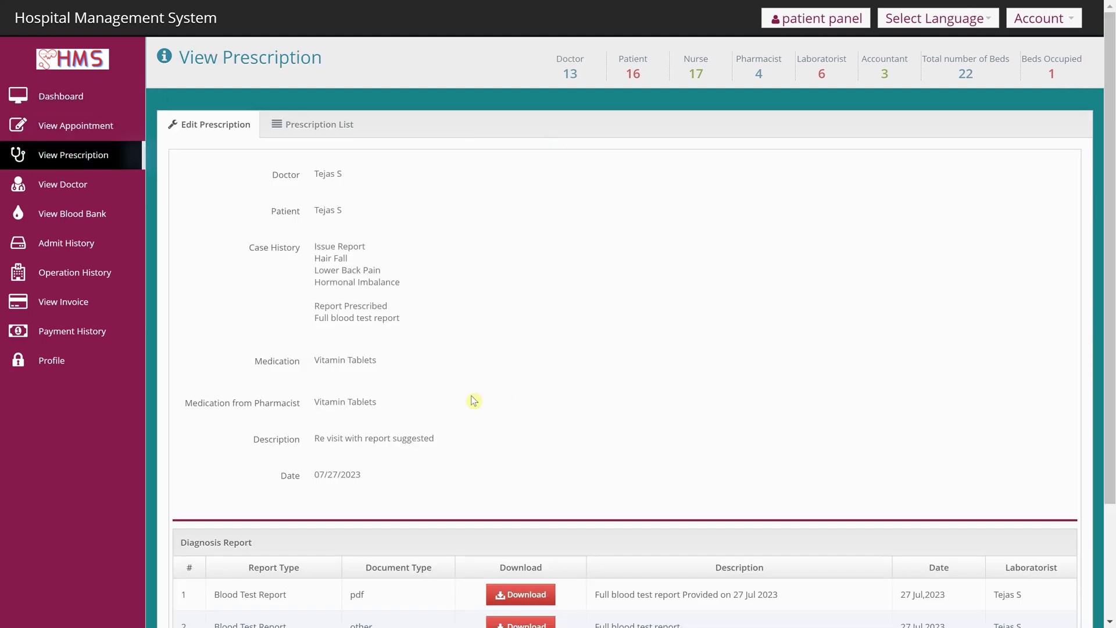
{"action": "scroll", "coordinate": [475, 398], "scroll_direction": "down", "scroll_amount": 3}
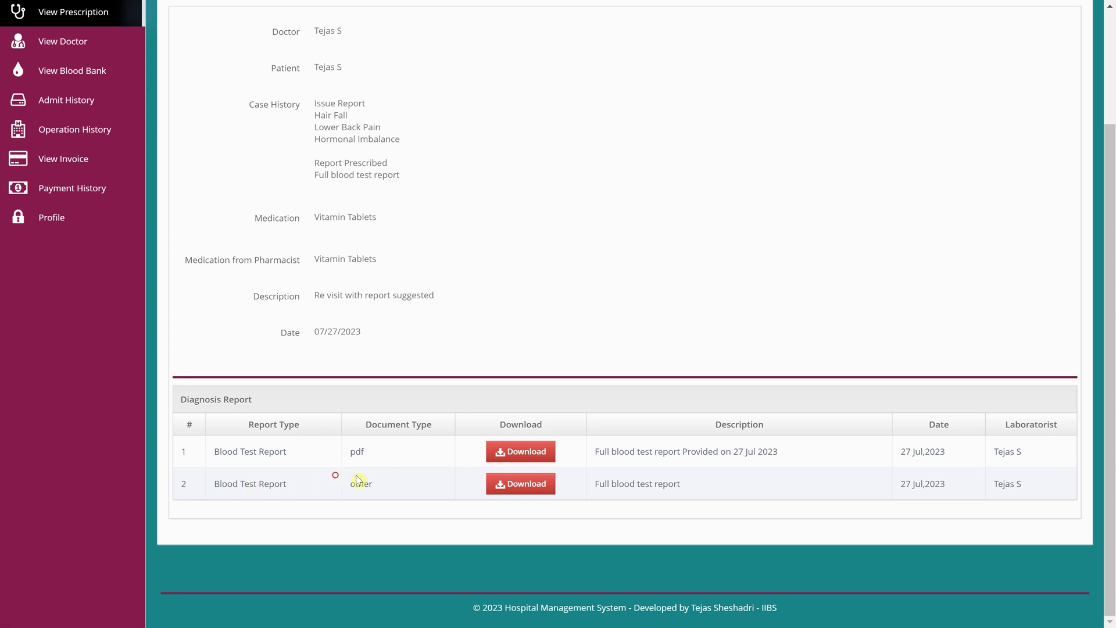
{"action": "left_click_drag", "start_coordinate": [336, 475], "coordinate": [813, 501]}
{"action": "key", "text": "F11"}
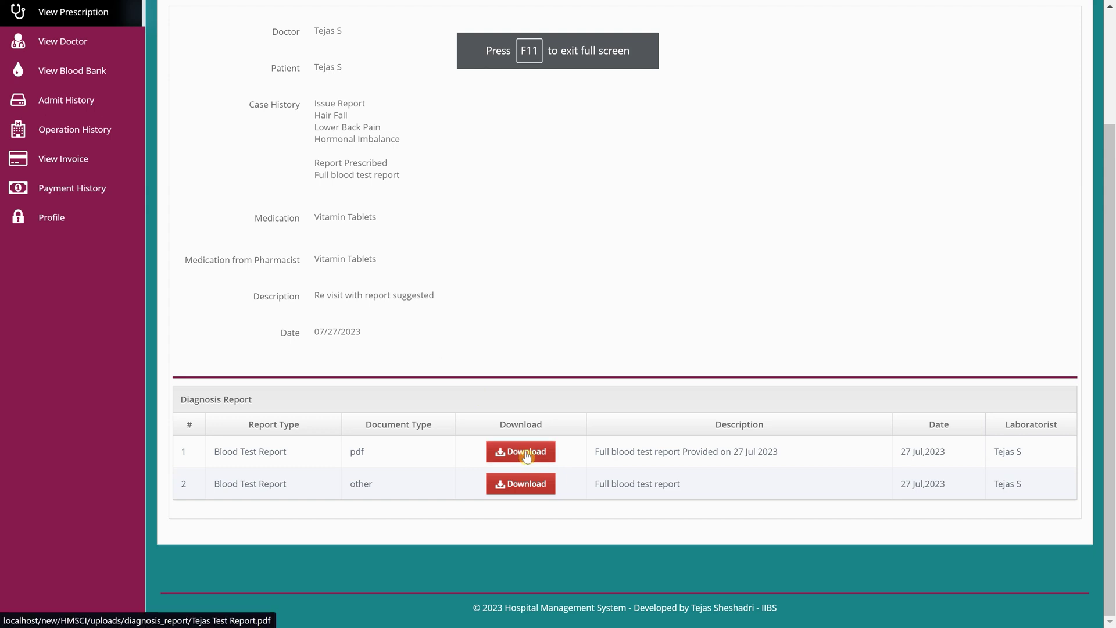
{"action": "left_click", "coordinate": [526, 455]}
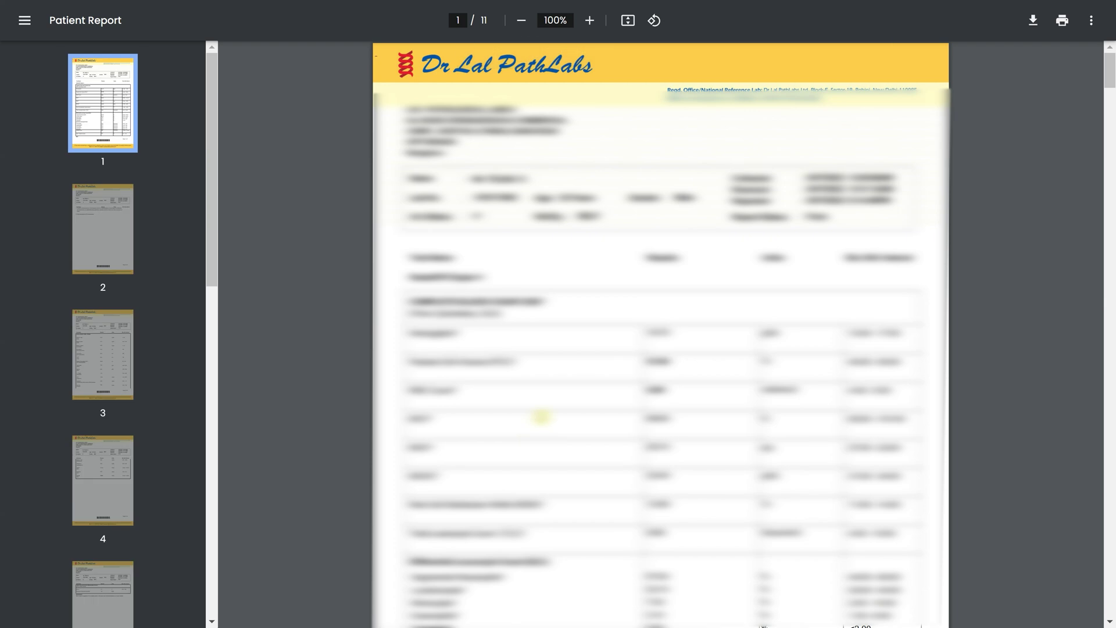
{"action": "mouse_move", "coordinate": [656, 7]}
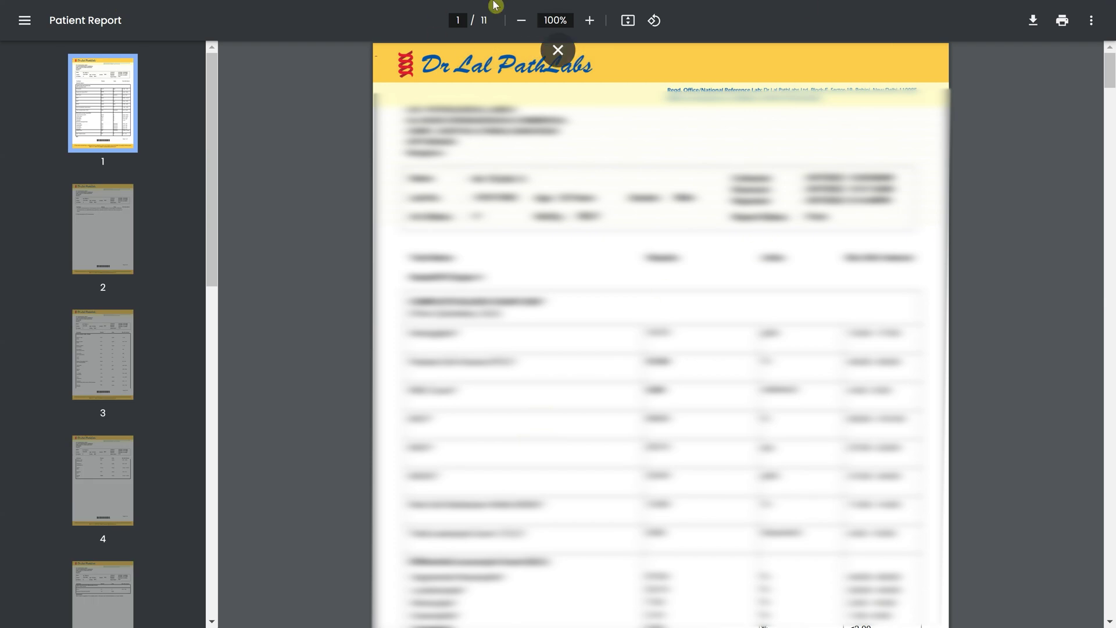
{"action": "left_click", "coordinate": [567, 51]}
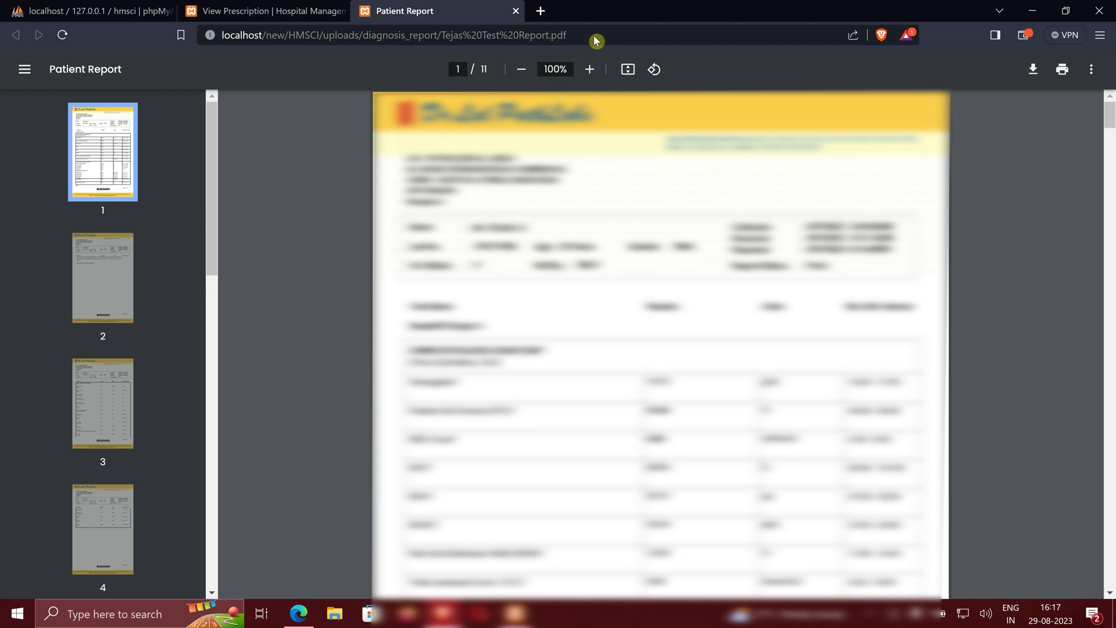
{"action": "left_click", "coordinate": [515, 10]}
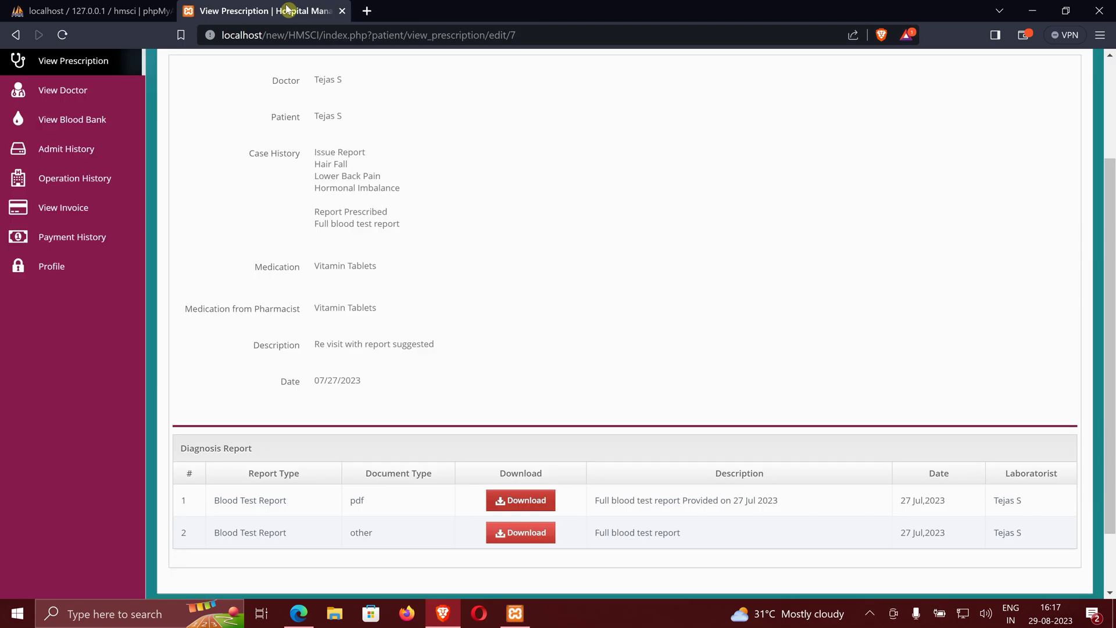
{"action": "key", "text": "F11"}
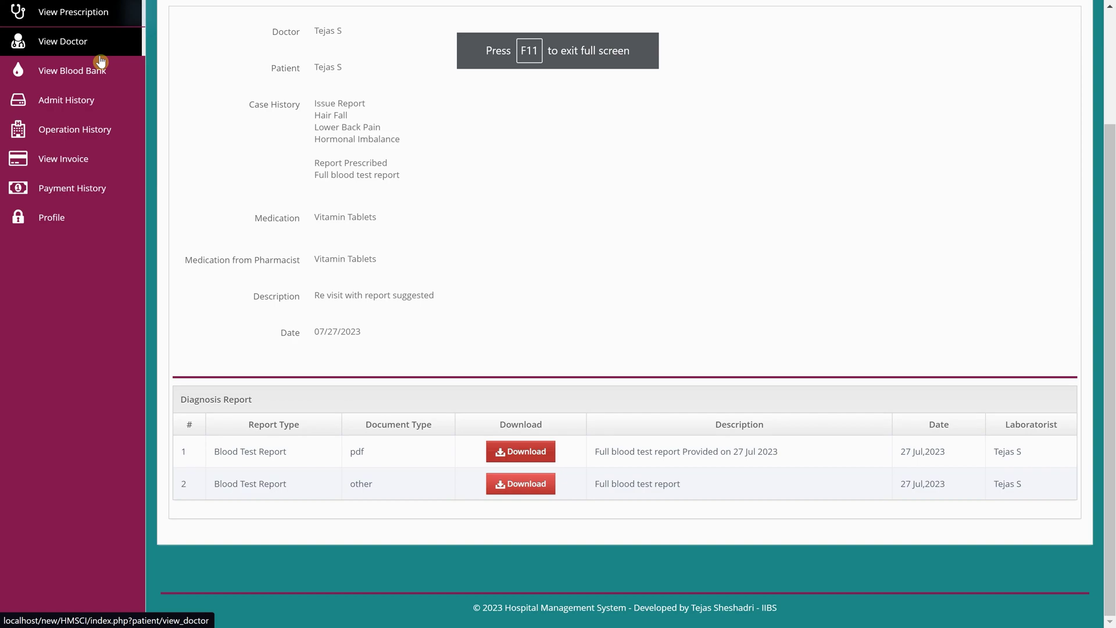
{"action": "scroll", "coordinate": [314, 36], "scroll_direction": "up", "scroll_amount": 3}
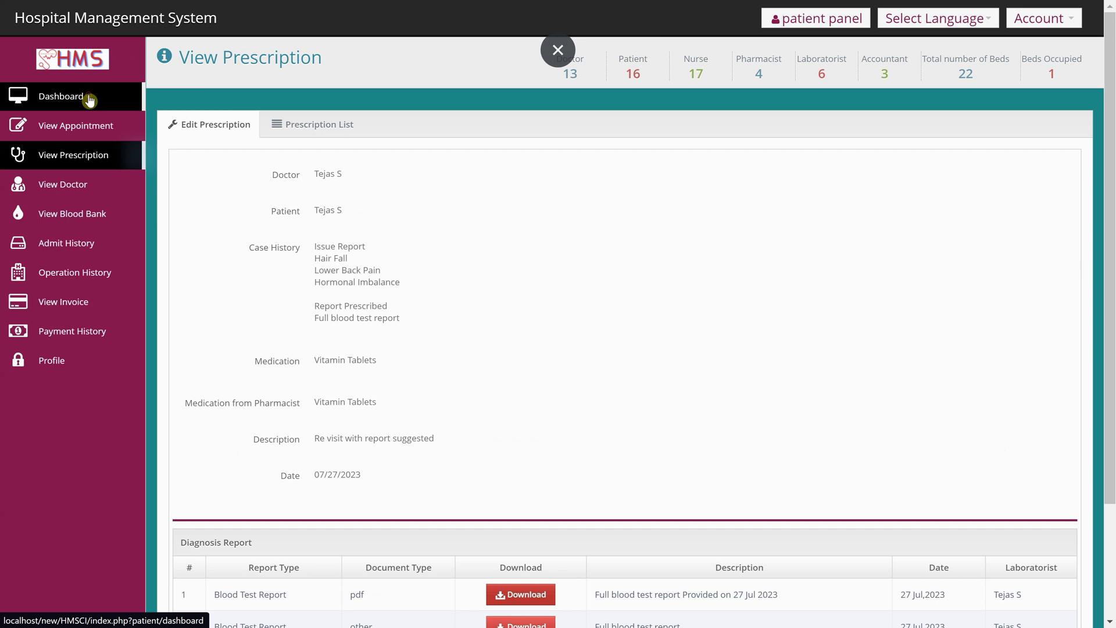
{"action": "left_click", "coordinate": [85, 98]}
{"action": "left_click", "coordinate": [721, 155]}
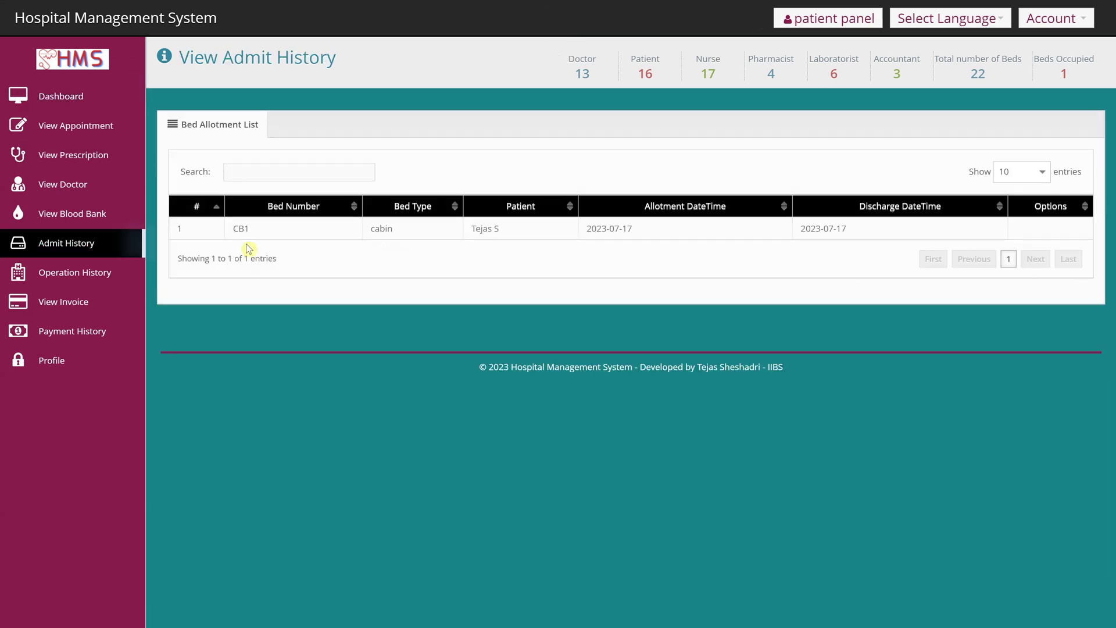
{"action": "double_click", "coordinate": [265, 225]}
{"action": "left_click", "coordinate": [421, 237]}
{"action": "double_click", "coordinate": [365, 237]}
{"action": "left_click", "coordinate": [468, 240]}
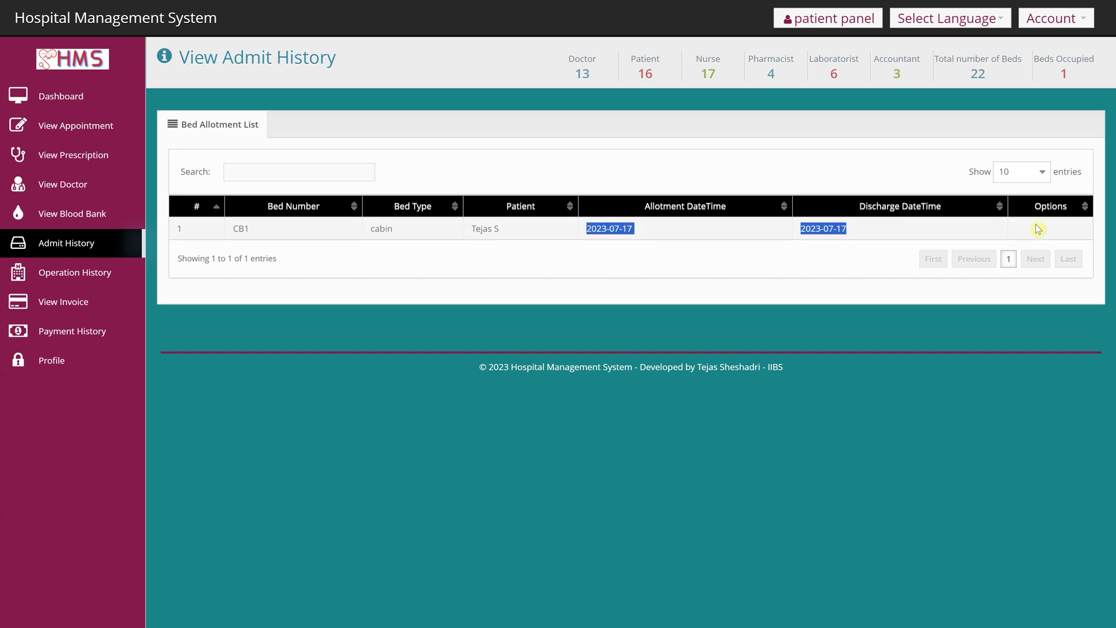
{"action": "triple_click", "coordinate": [1064, 227]}
{"action": "left_click", "coordinate": [1051, 207]}
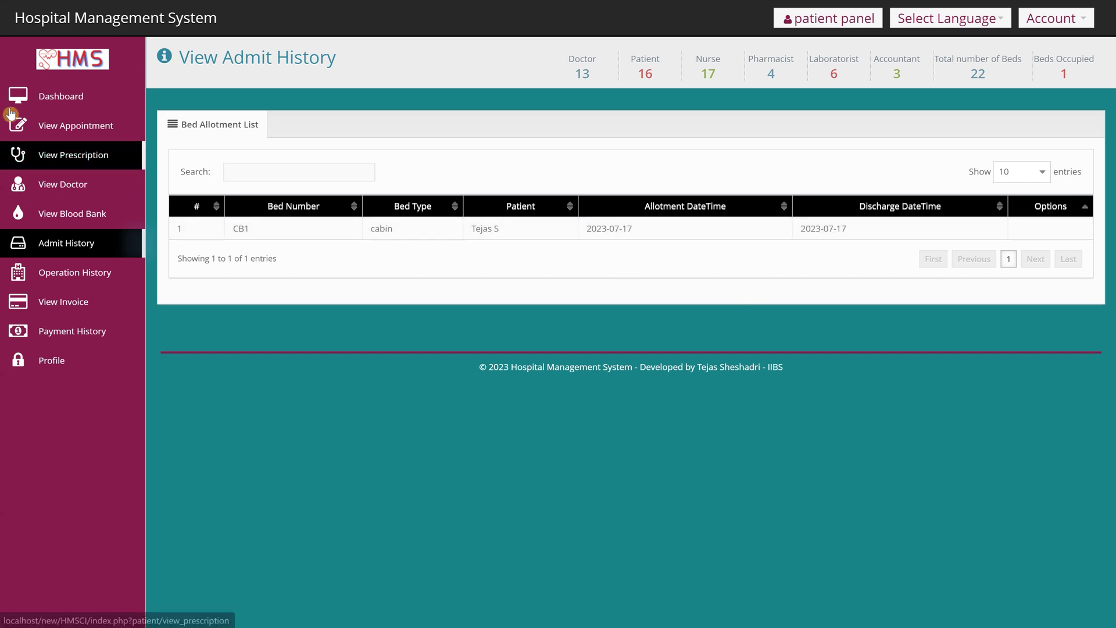
{"action": "left_click", "coordinate": [54, 100]}
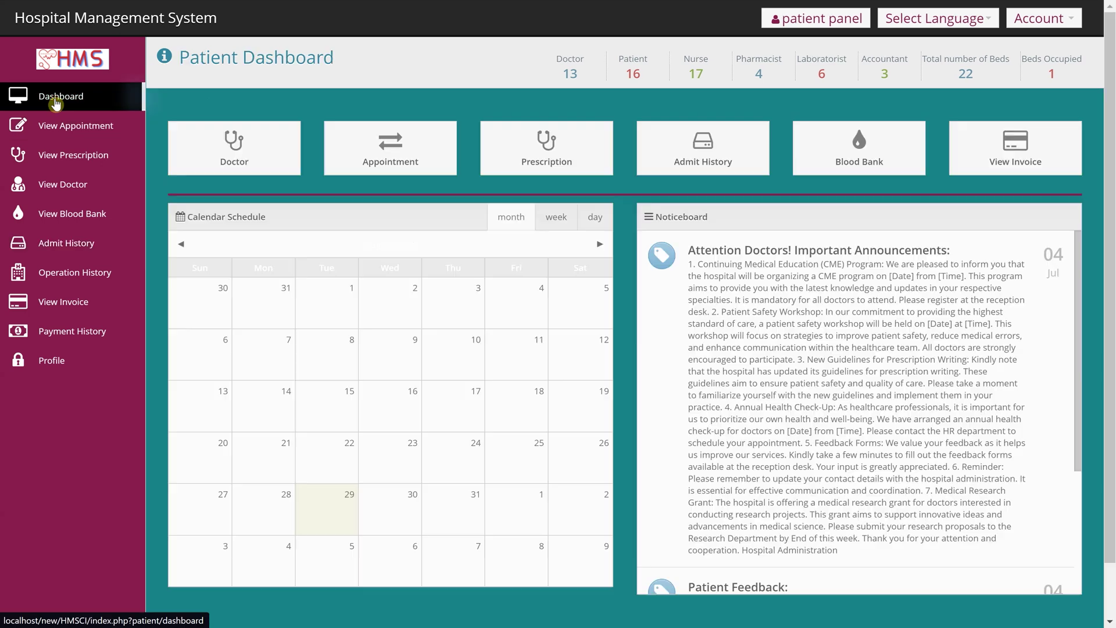
{"action": "left_click", "coordinate": [833, 156]}
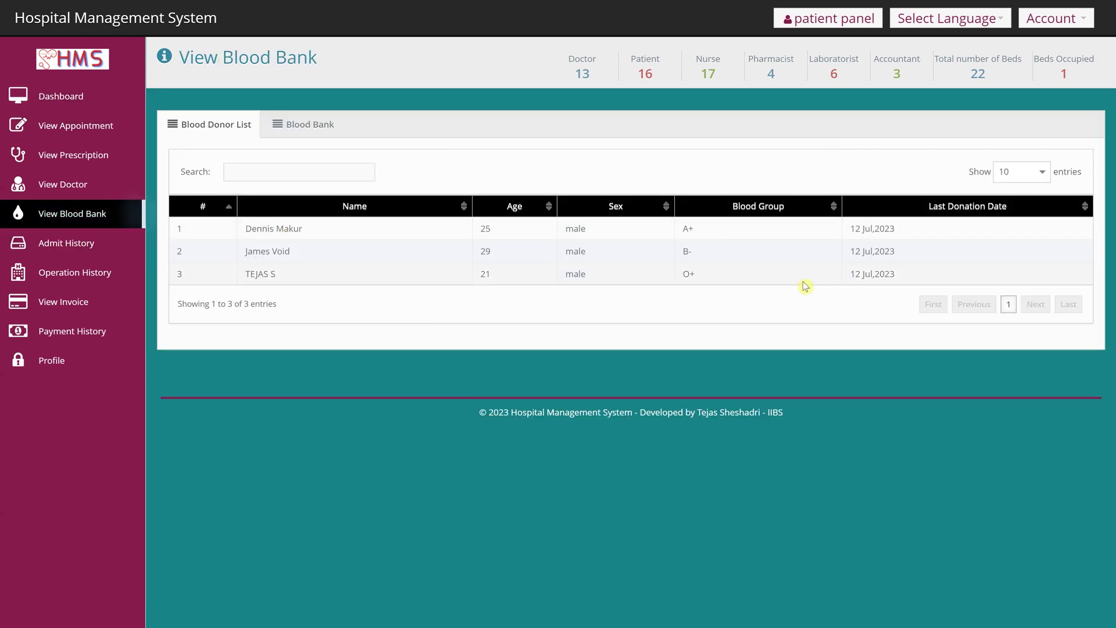
{"action": "left_click", "coordinate": [309, 124]}
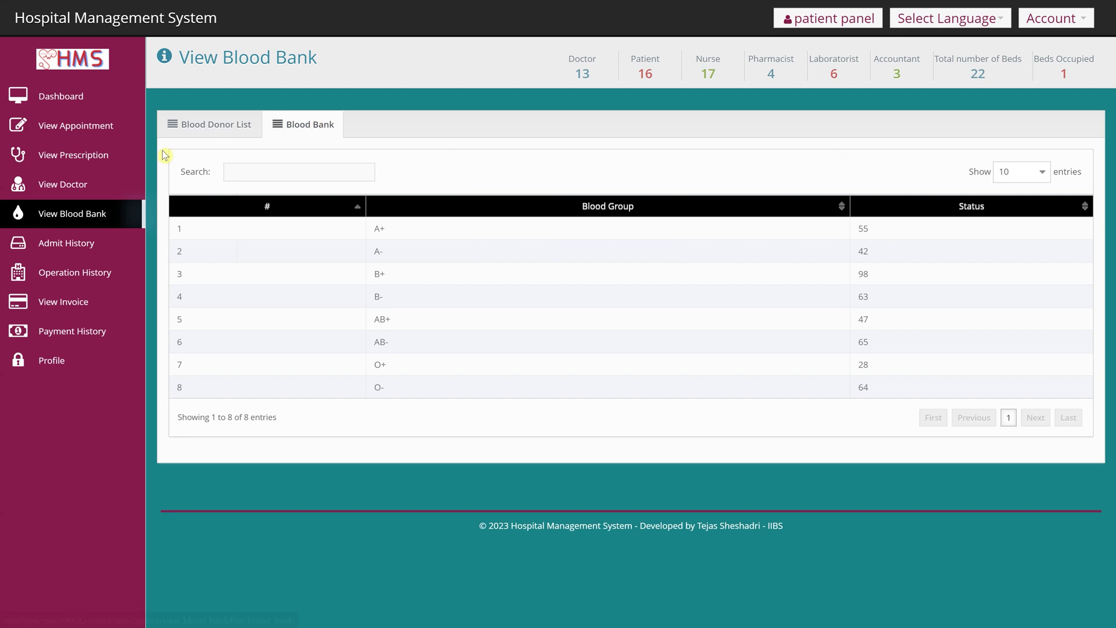
{"action": "left_click", "coordinate": [86, 110]}
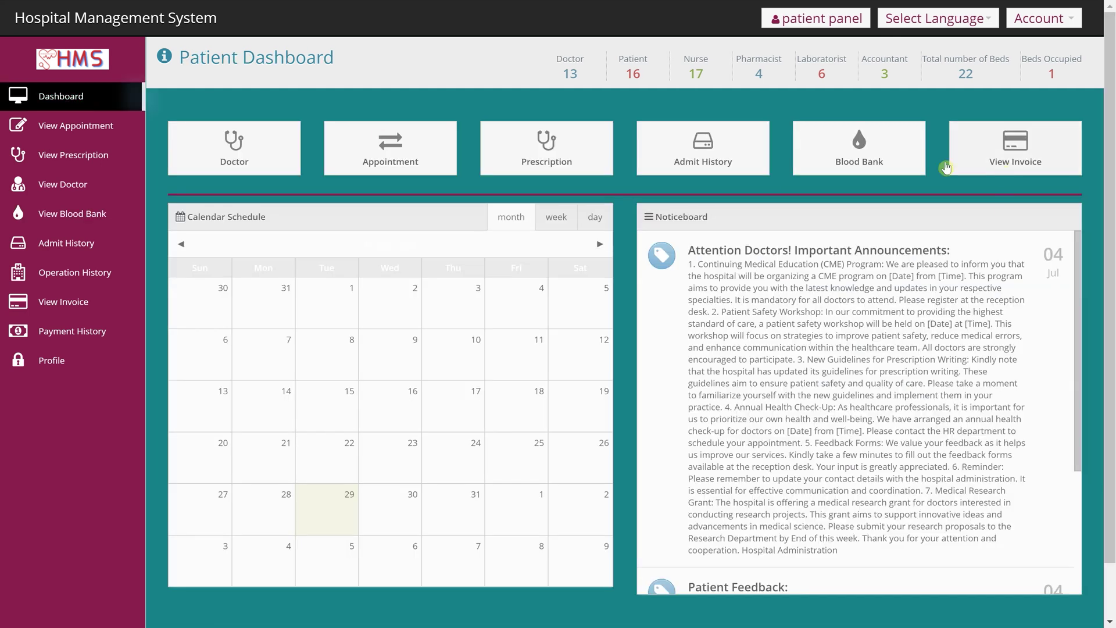
- Review the patient's five invoices and their paid status
{"action": "left_click", "coordinate": [1022, 165]}
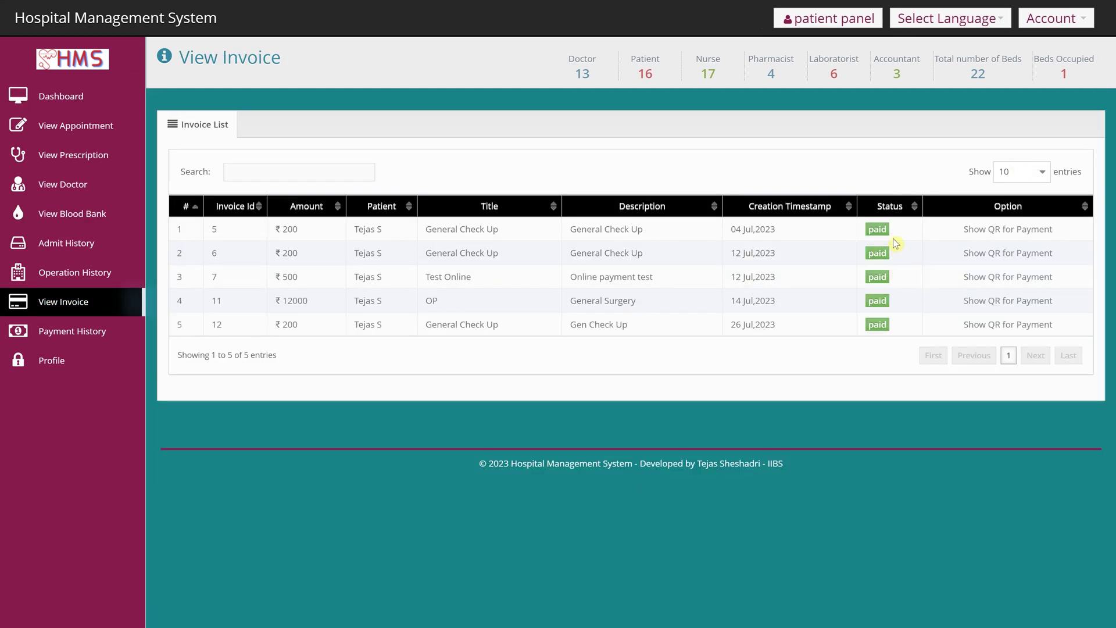
{"action": "left_click_drag", "start_coordinate": [214, 228], "coordinate": [1067, 324]}
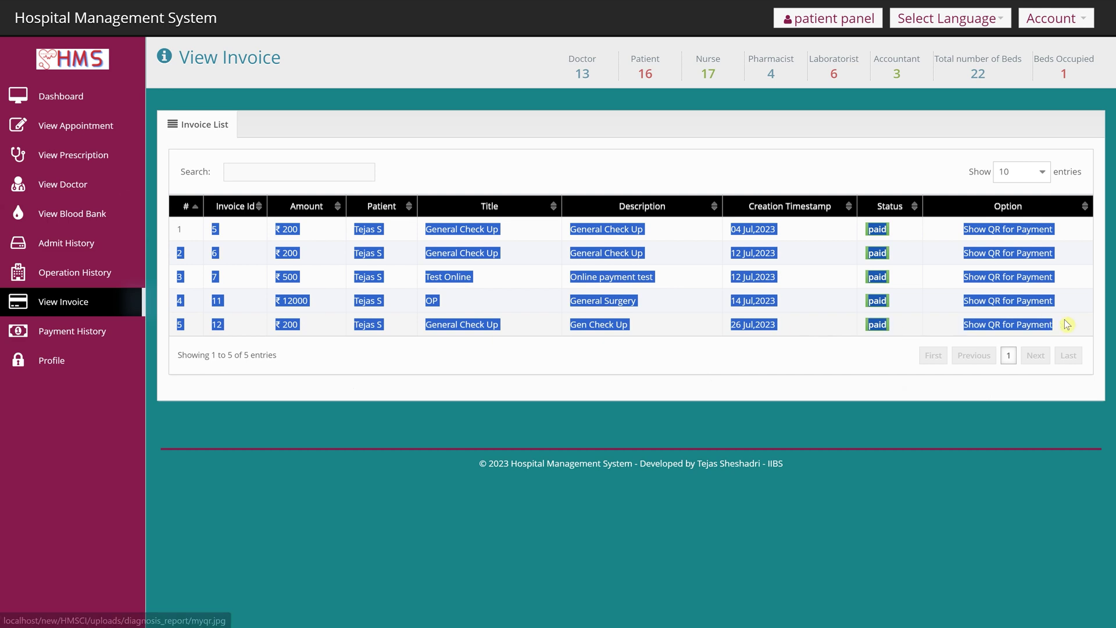
{"action": "left_click", "coordinate": [936, 399]}
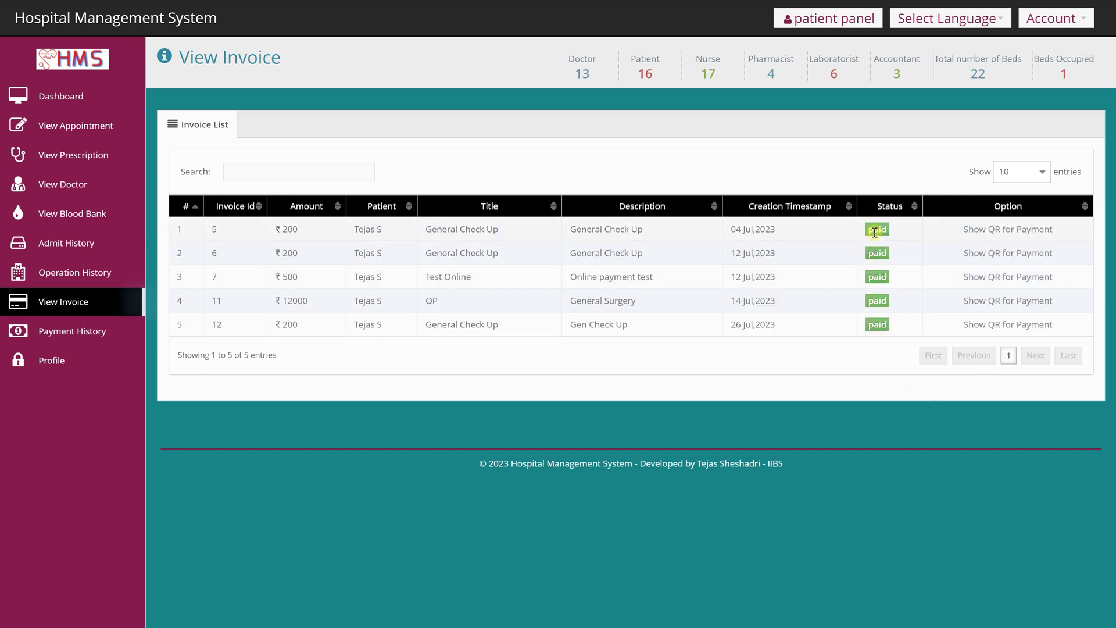
{"action": "left_click_drag", "start_coordinate": [869, 324], "coordinate": [881, 327]}
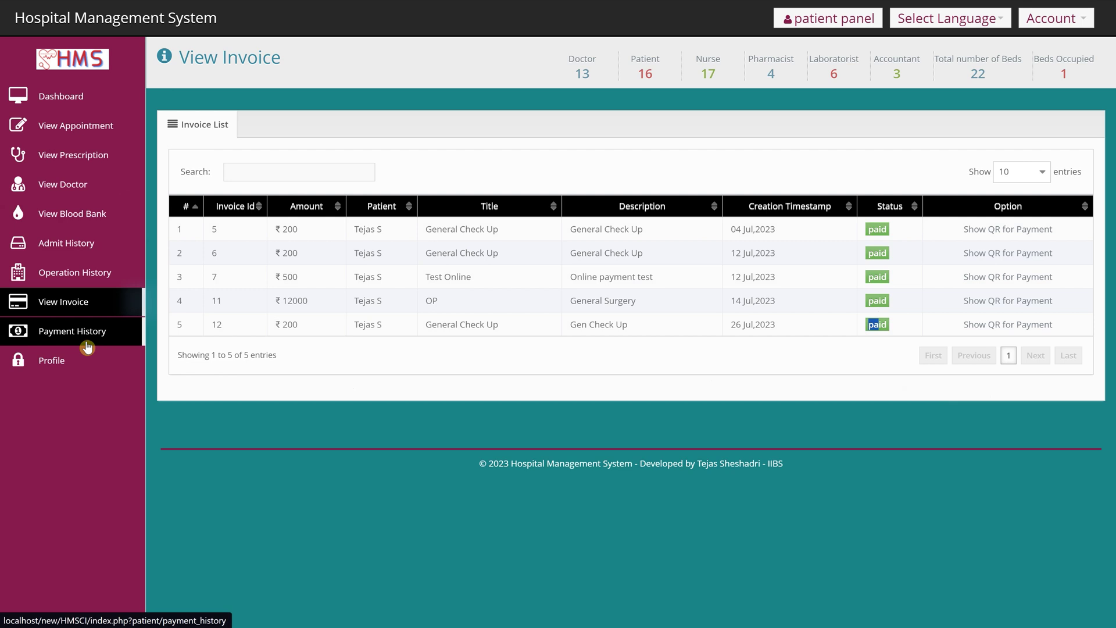
- Check the three payments and the profile settings, then log out of the patient panel
{"action": "left_click", "coordinate": [87, 344]}
{"action": "left_click_drag", "start_coordinate": [210, 230], "coordinate": [630, 323]}
{"action": "left_click", "coordinate": [109, 353]}
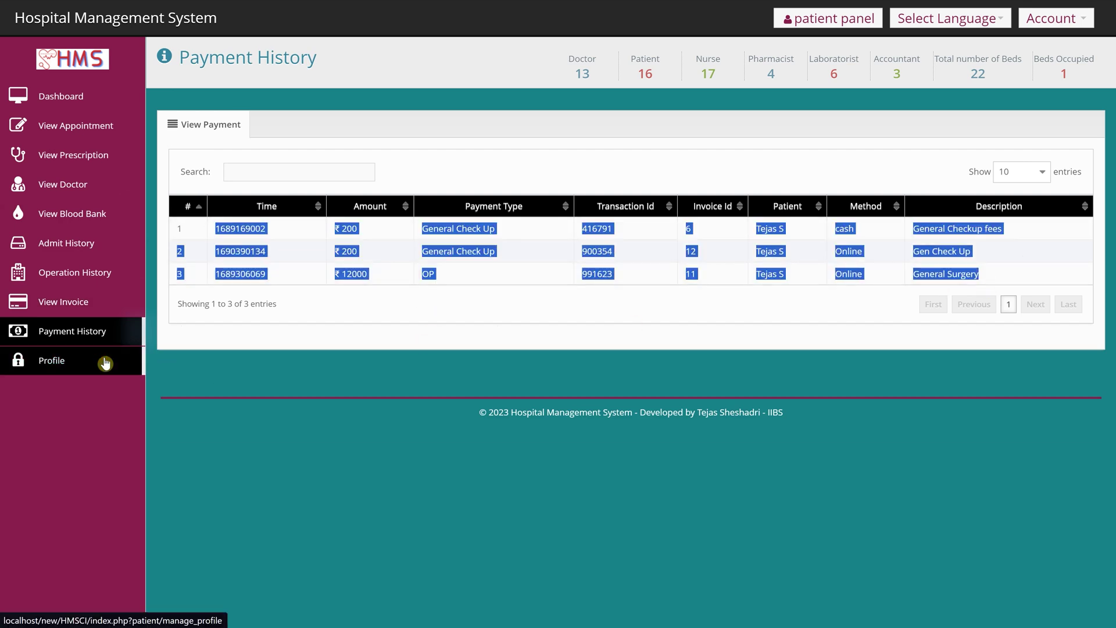
{"action": "scroll", "coordinate": [520, 428], "scroll_direction": "down", "scroll_amount": 2}
{"action": "scroll", "coordinate": [519, 428], "scroll_direction": "up", "scroll_amount": 2}
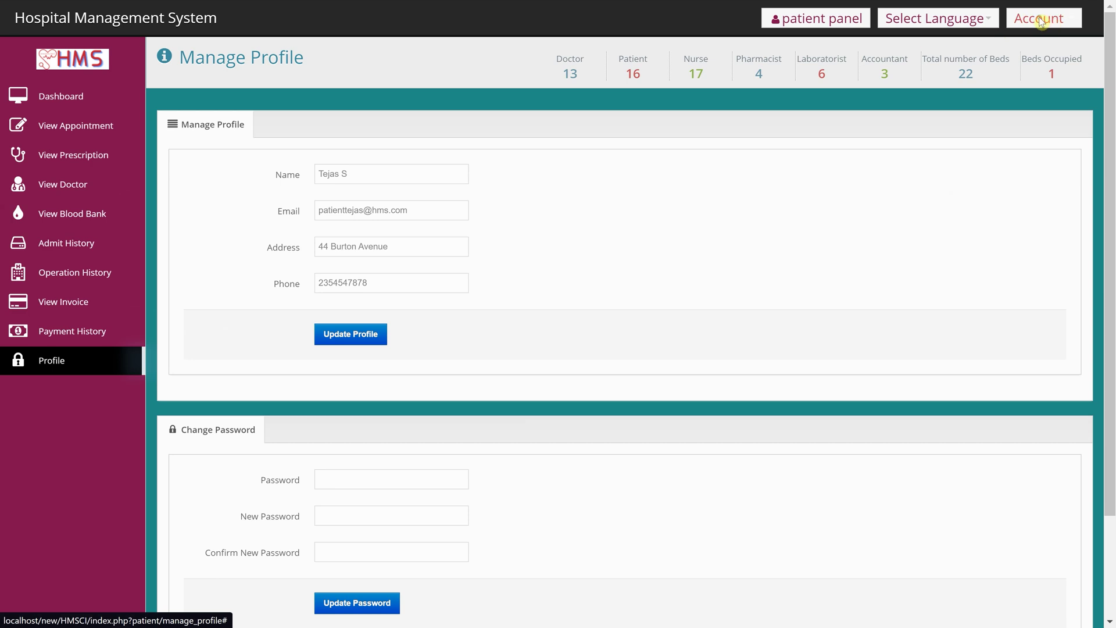
{"action": "left_click", "coordinate": [1070, 32]}
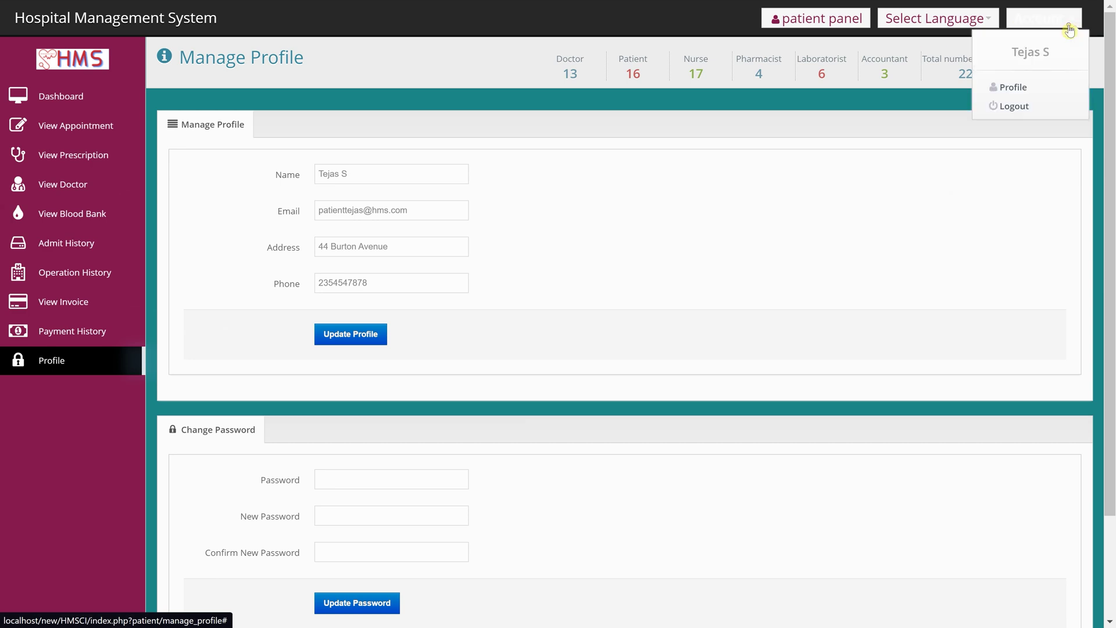
{"action": "left_click", "coordinate": [1035, 110]}
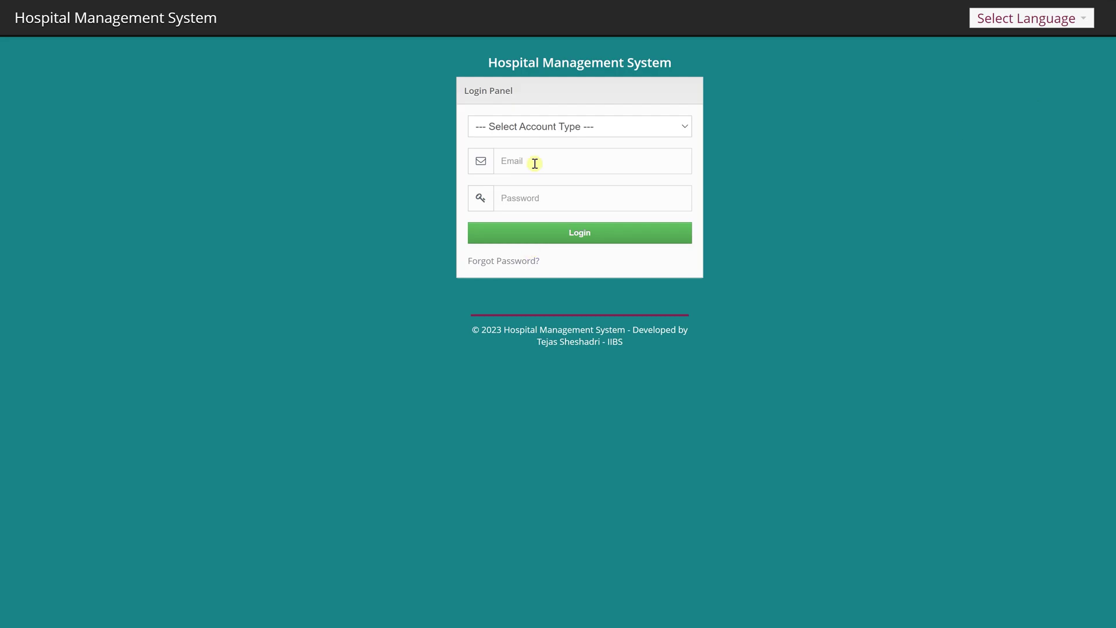
- Log in with the Nurse account type using the saved nurse login
{"action": "left_click", "coordinate": [550, 128]}
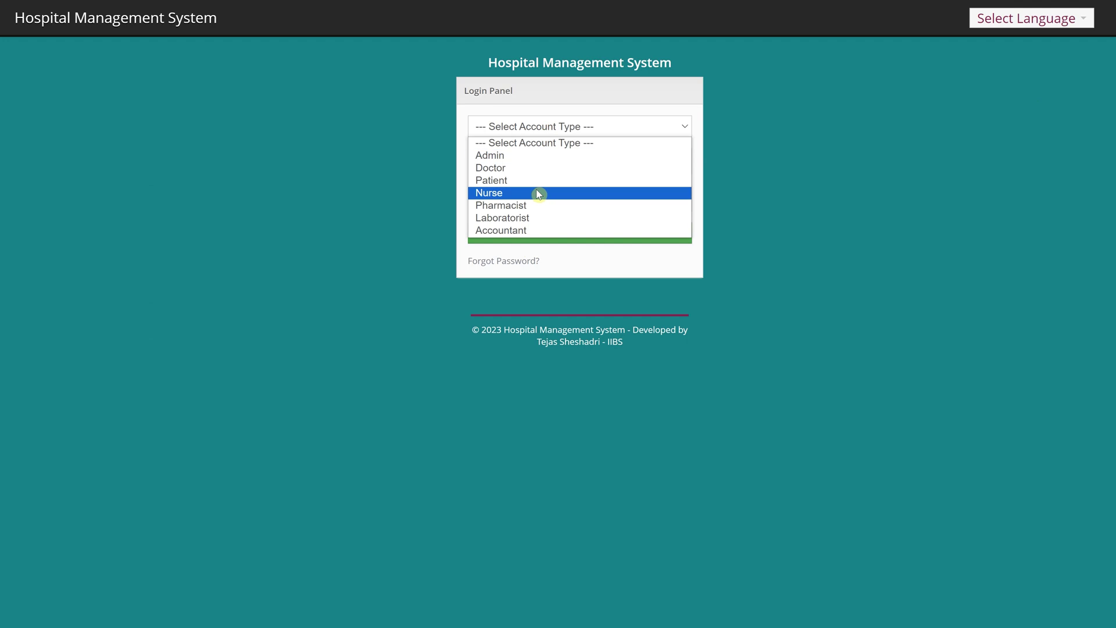
{"action": "left_click", "coordinate": [536, 193]}
{"action": "left_click", "coordinate": [553, 166]}
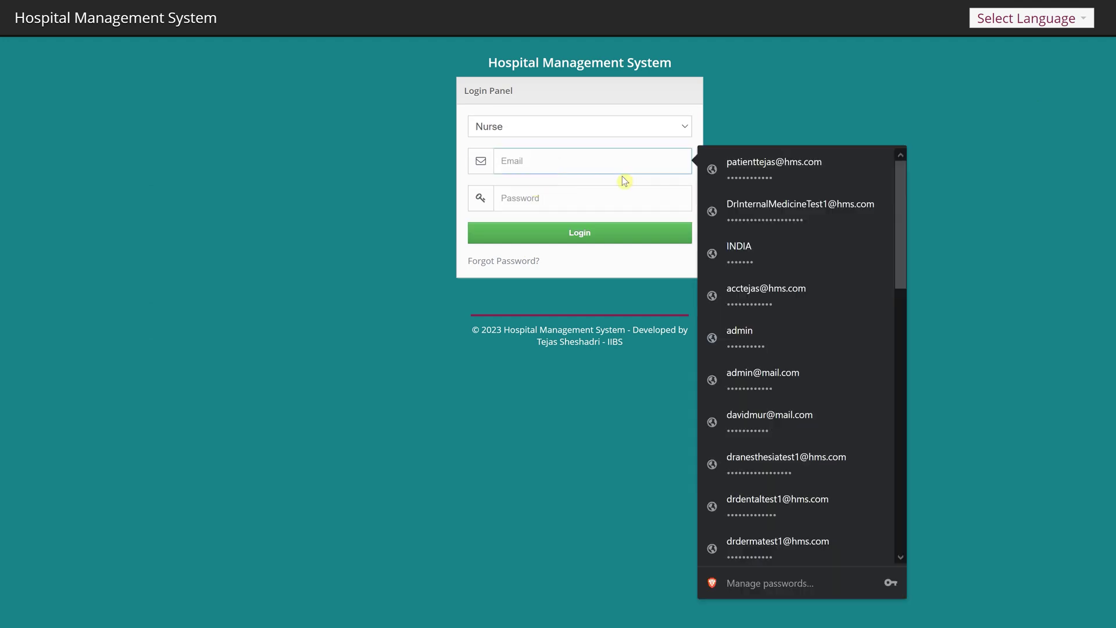
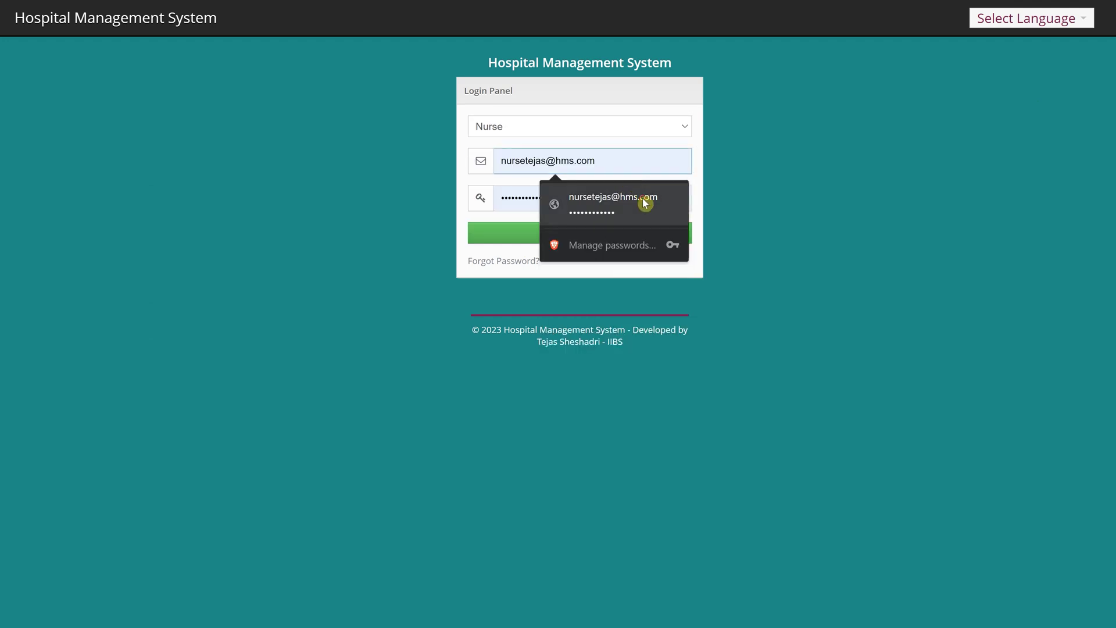
{"action": "left_click", "coordinate": [643, 198]}
{"action": "left_click", "coordinate": [642, 241]}
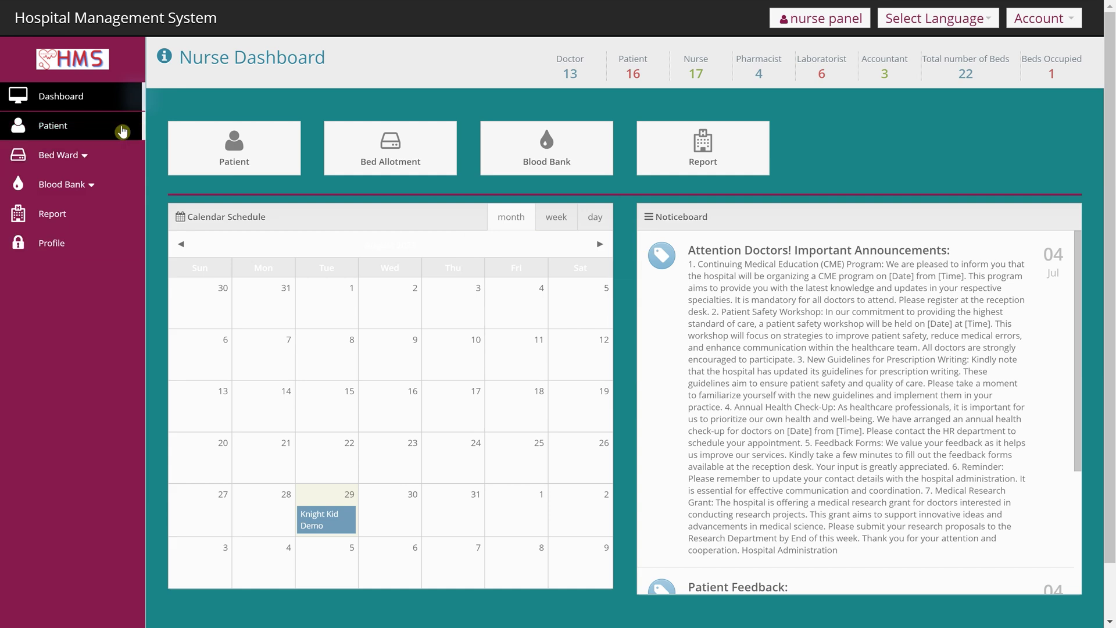
- Browse the nurse's patient list, Add Patient form and bed allotment list, ending on the patients
{"action": "left_click", "coordinate": [227, 153]}
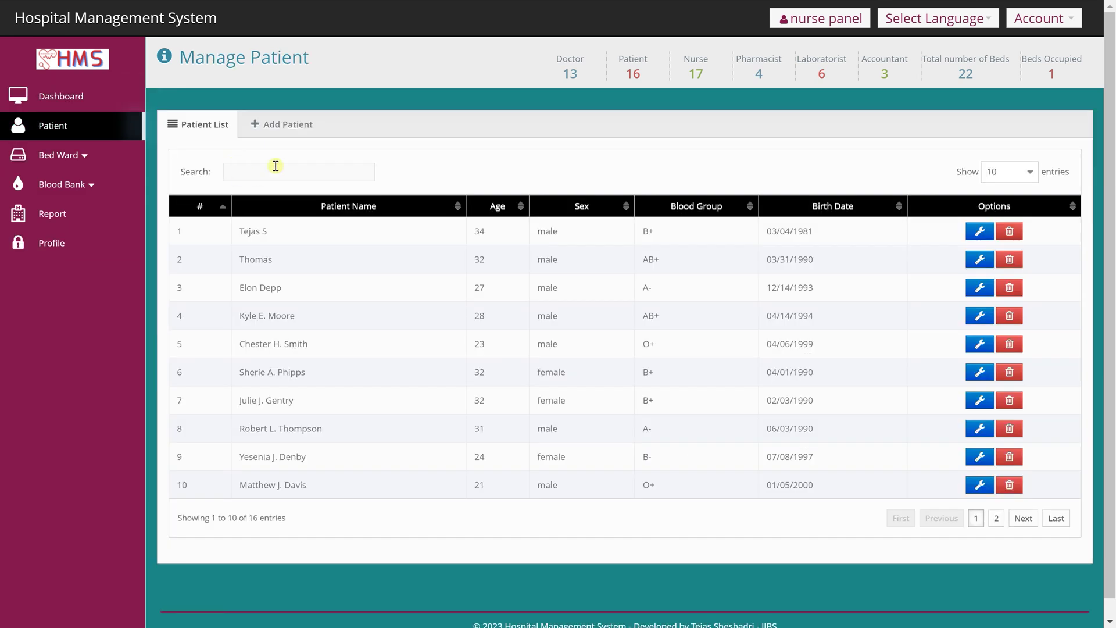
{"action": "left_click", "coordinate": [292, 123]}
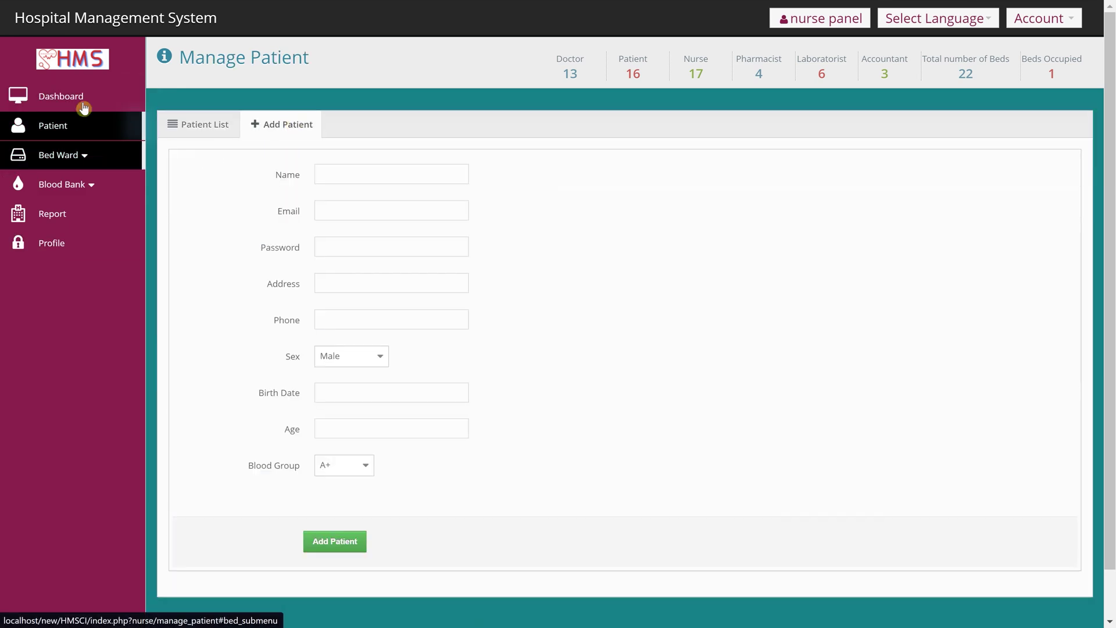
{"action": "left_click", "coordinate": [81, 99]}
{"action": "left_click", "coordinate": [409, 157]}
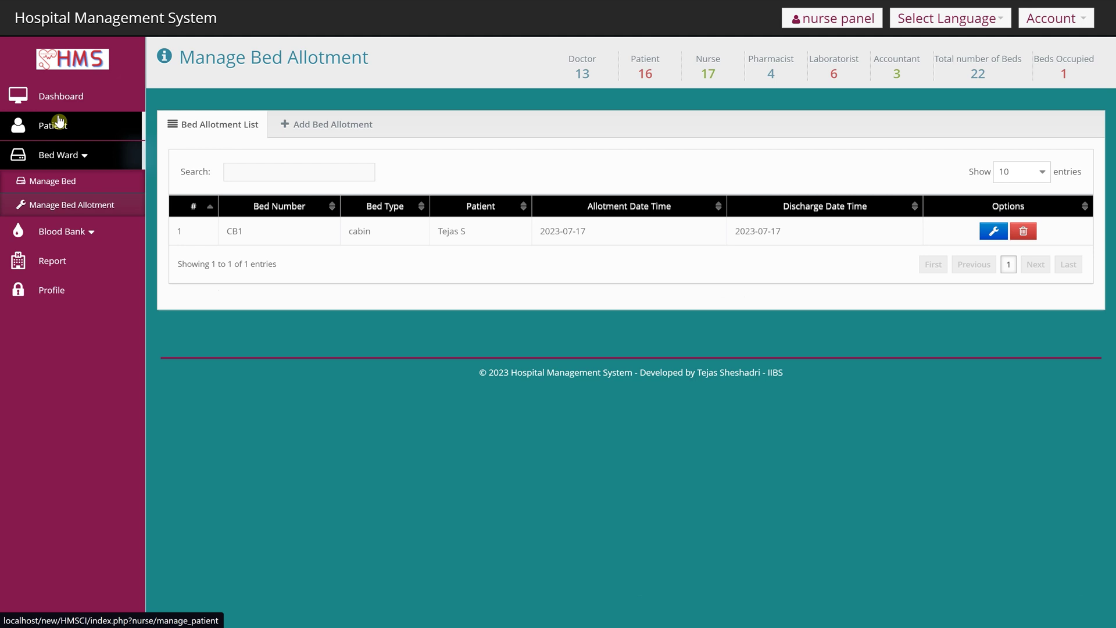
{"action": "left_click", "coordinate": [61, 120]}
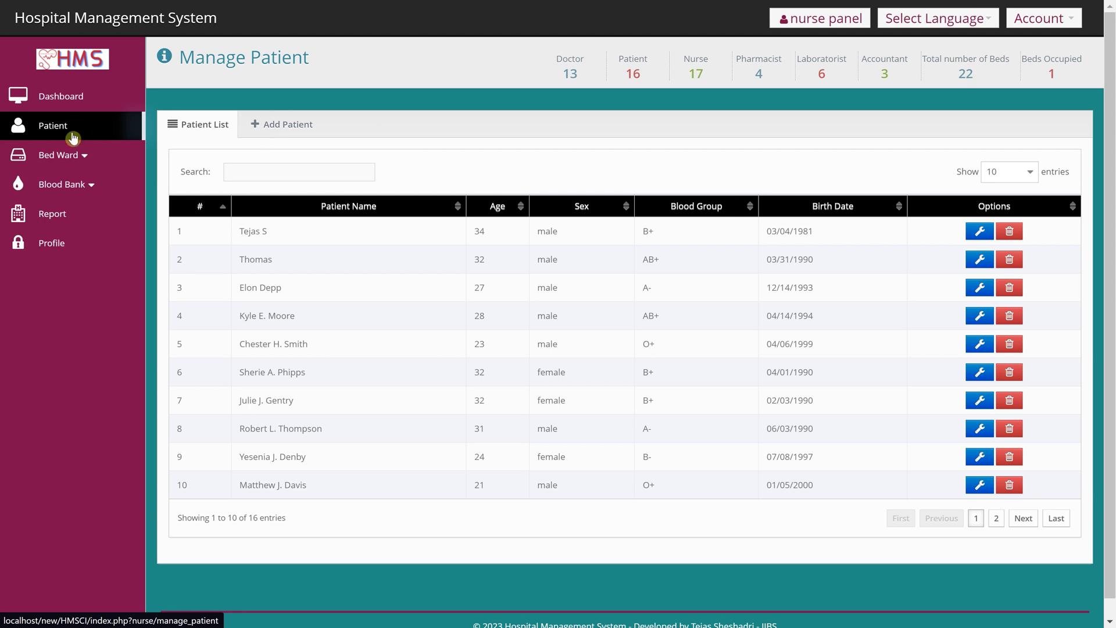
- Look through the nurse's Add Patient form, bed list, Add Bed form and bed allotment list
{"action": "left_click", "coordinate": [273, 133]}
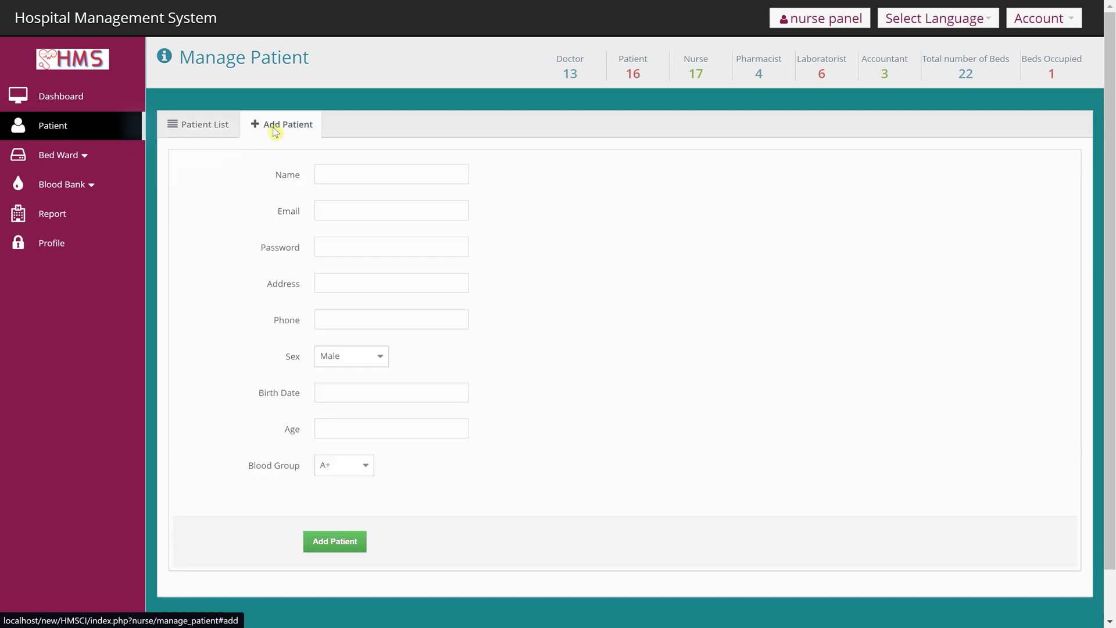
{"action": "left_click", "coordinate": [214, 139]}
{"action": "left_click", "coordinate": [61, 158]}
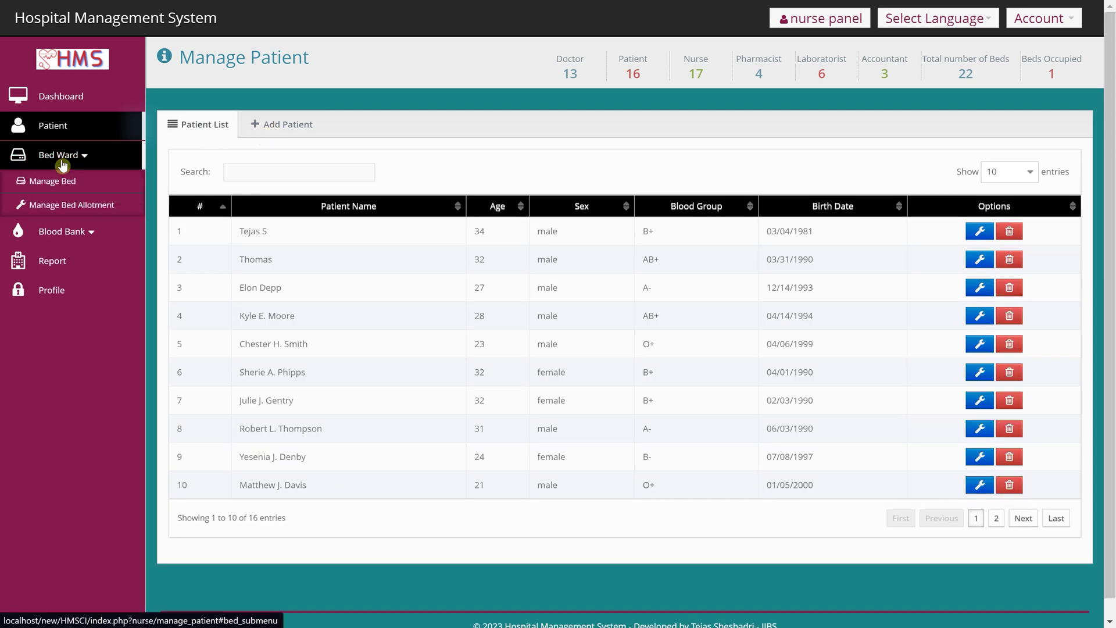
{"action": "left_click", "coordinate": [67, 185]}
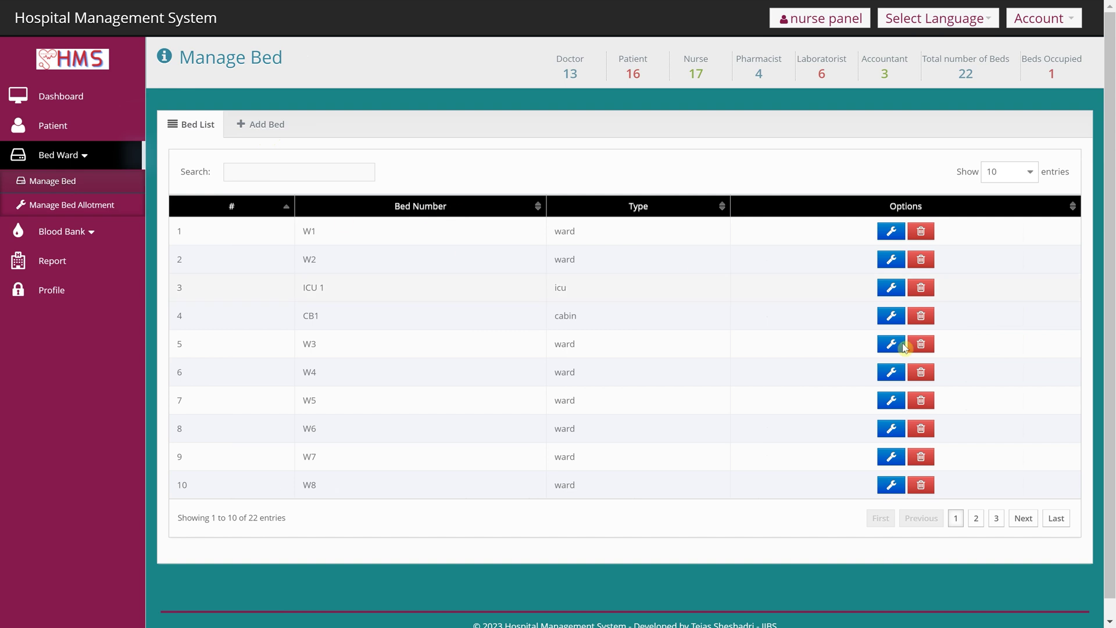
{"action": "left_click", "coordinate": [262, 124]}
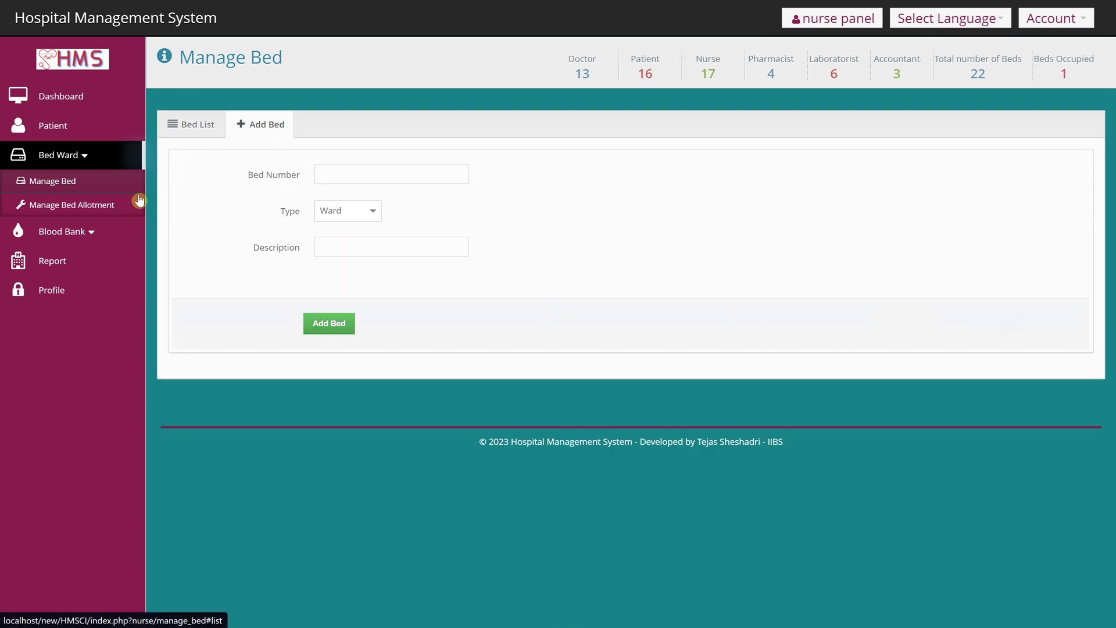
{"action": "left_click", "coordinate": [61, 205]}
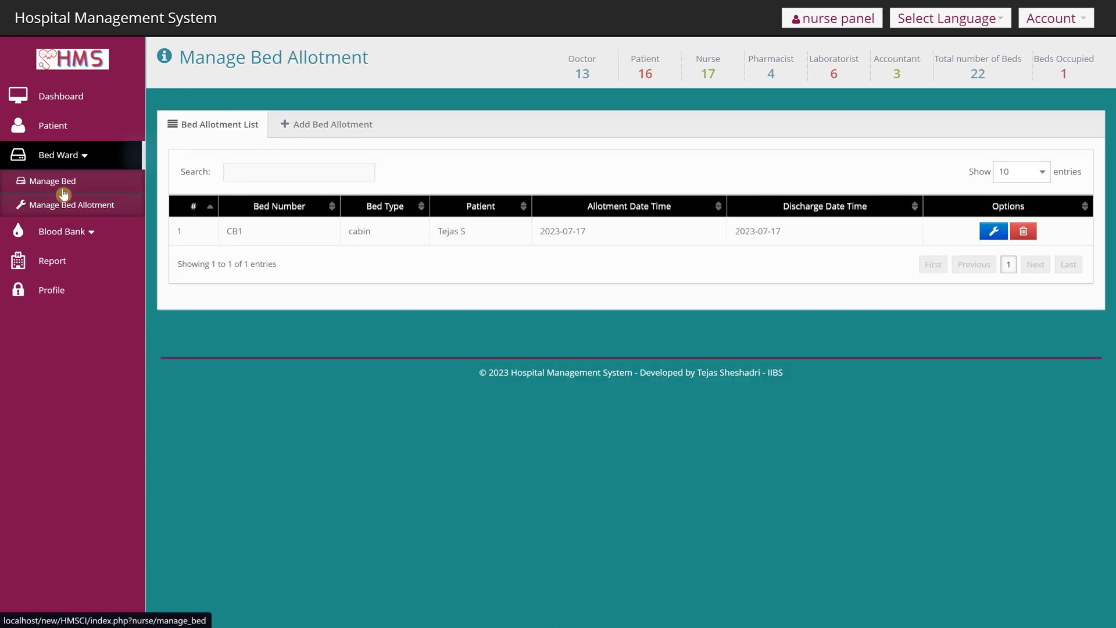
- View the blood bank stock, blood donor list and Add Blood Donor form, then the reports
{"action": "left_click", "coordinate": [69, 236]}
{"action": "left_click", "coordinate": [69, 257]}
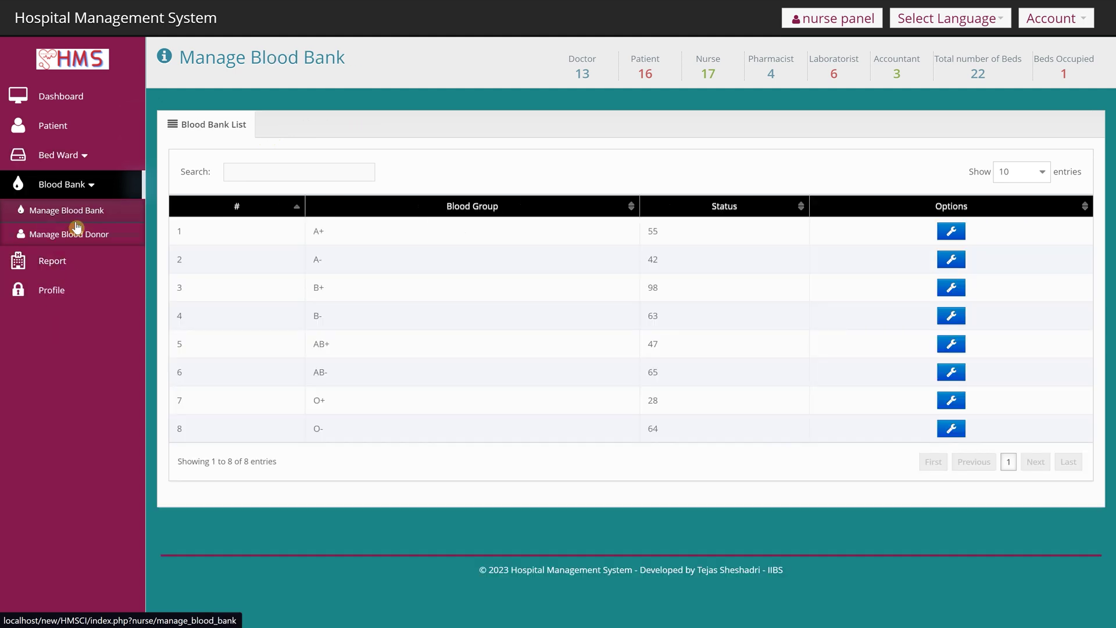
{"action": "left_click", "coordinate": [73, 234]}
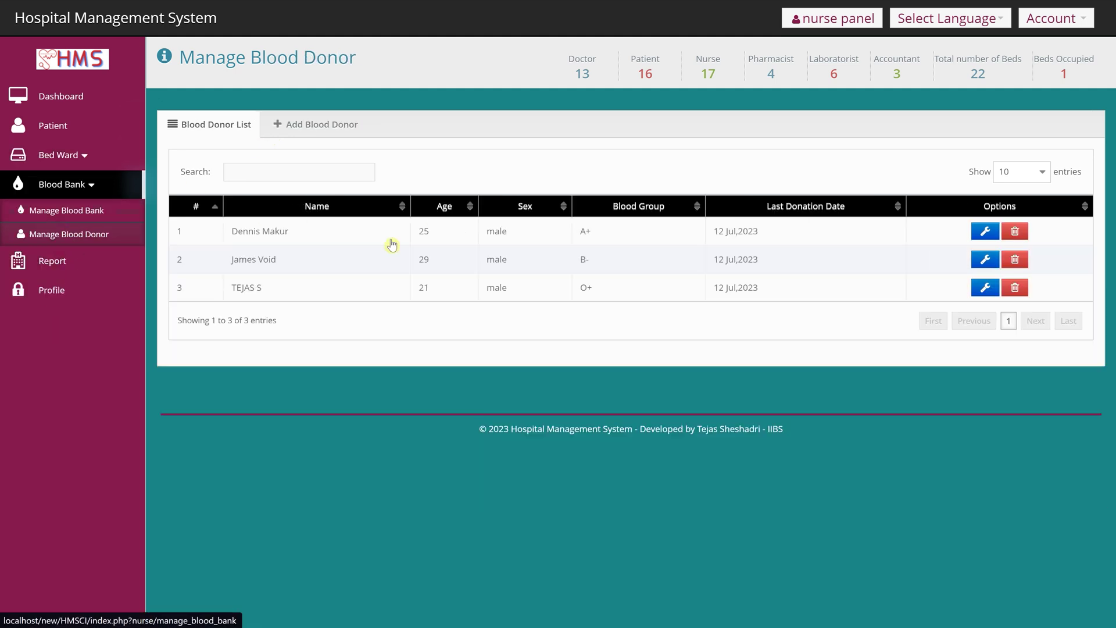
{"action": "left_click", "coordinate": [322, 125]}
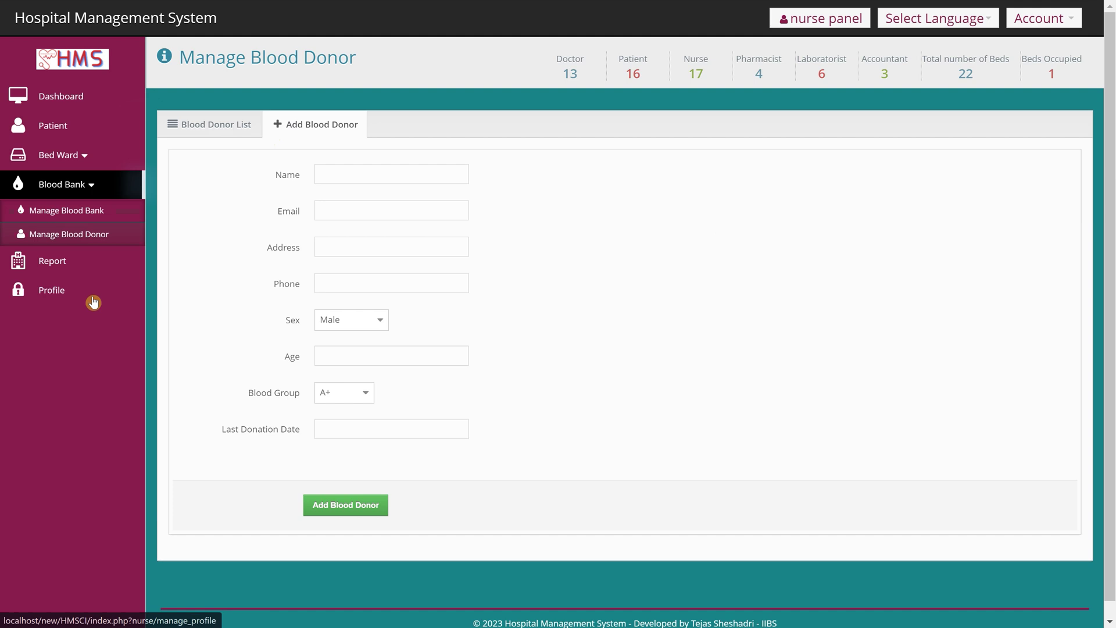
{"action": "left_click", "coordinate": [59, 272]}
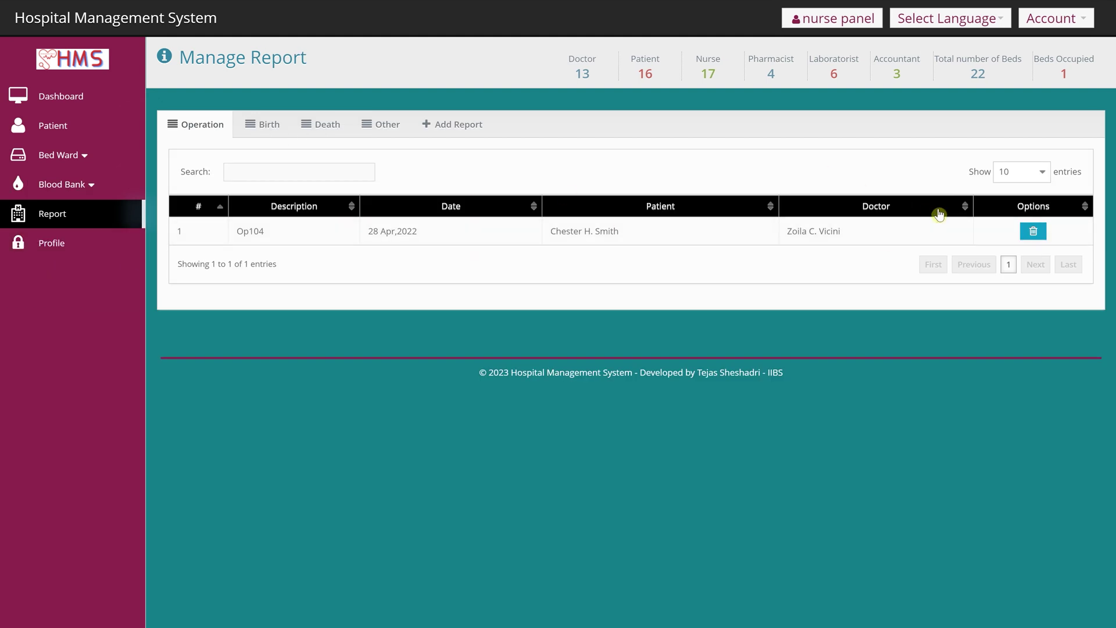
- Flip through the Birth, Death, Other and Operation report tabs, then log out of the nurse panel
{"action": "left_click", "coordinate": [271, 129]}
{"action": "left_click", "coordinate": [318, 127]}
{"action": "left_click", "coordinate": [376, 126]}
{"action": "left_click", "coordinate": [206, 137]}
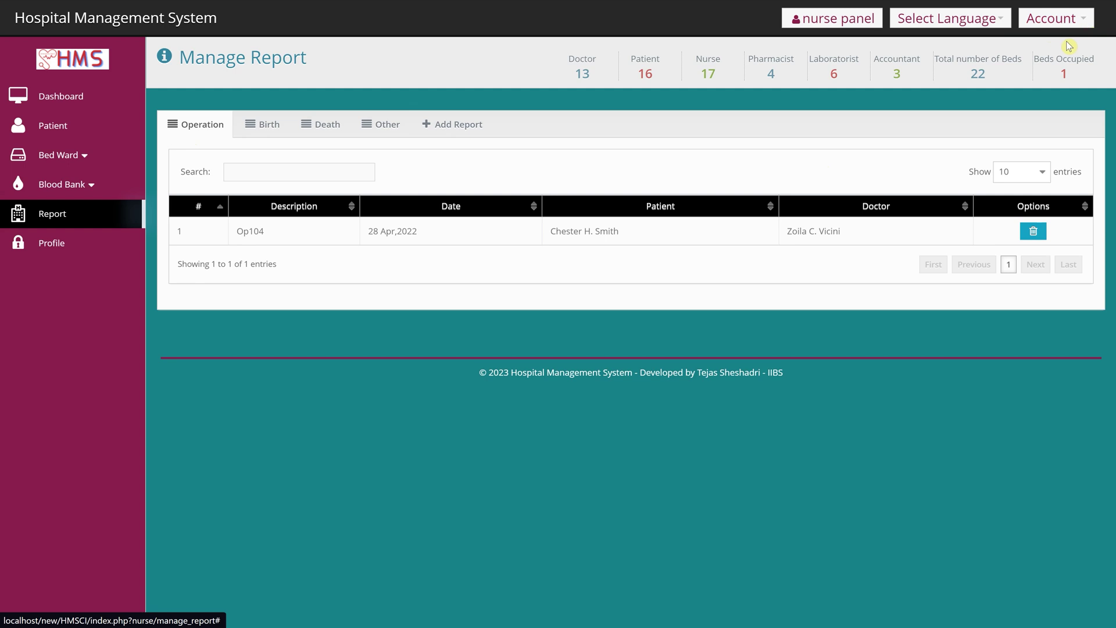
{"action": "left_click", "coordinate": [1075, 19]}
{"action": "left_click", "coordinate": [1058, 111]}
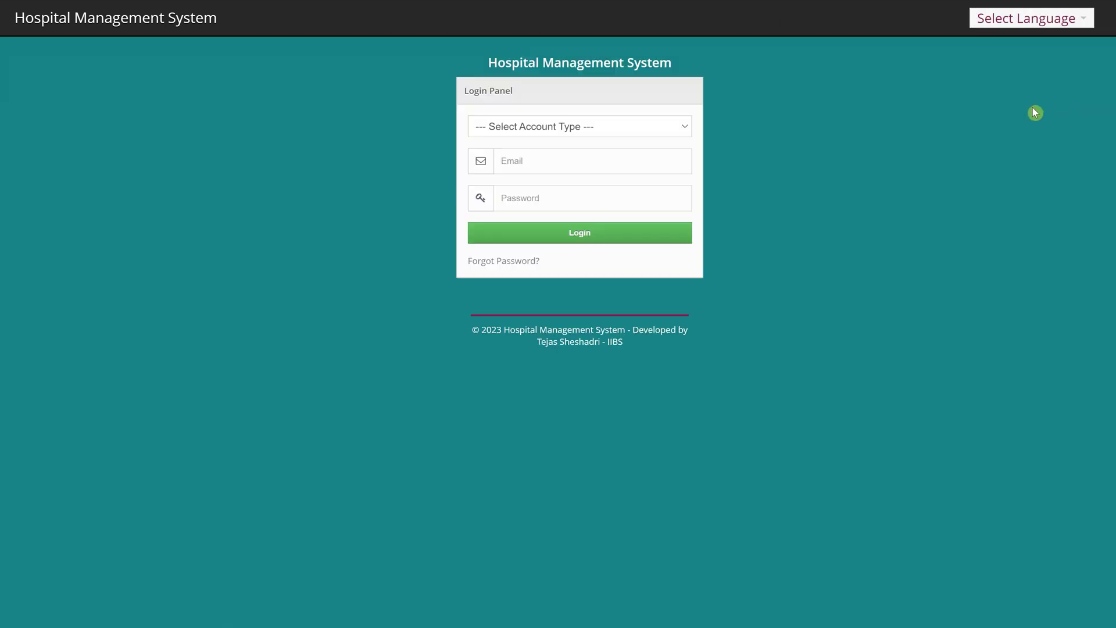
- Sign in as Pharmacist with the saved login and look over the dashboard
{"action": "left_click", "coordinate": [610, 126]}
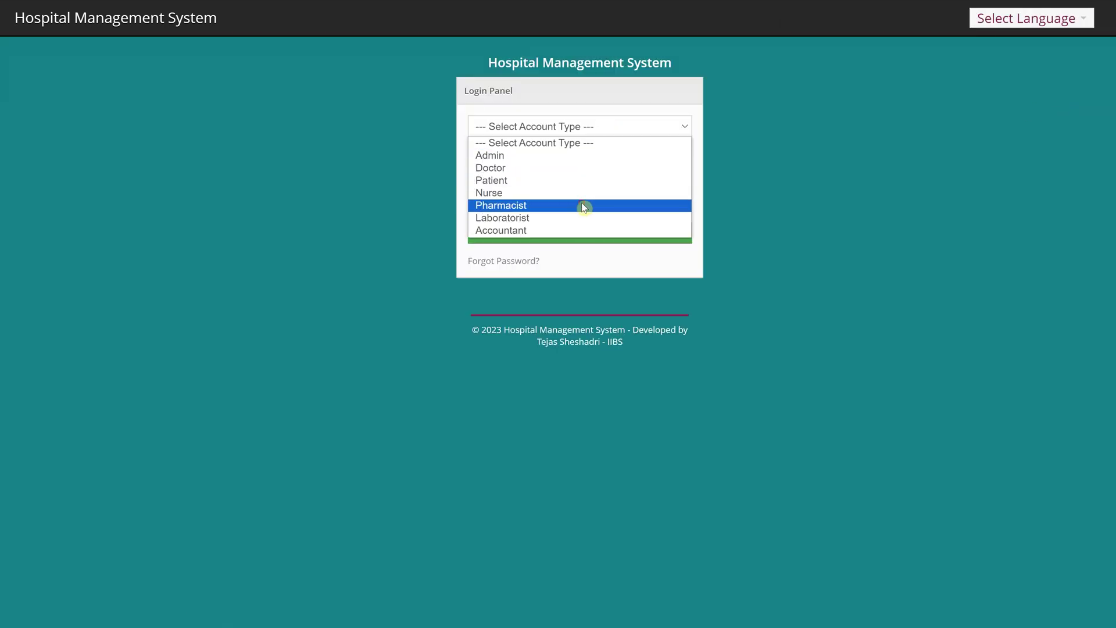
{"action": "left_click", "coordinate": [581, 202]}
{"action": "left_click", "coordinate": [545, 160]}
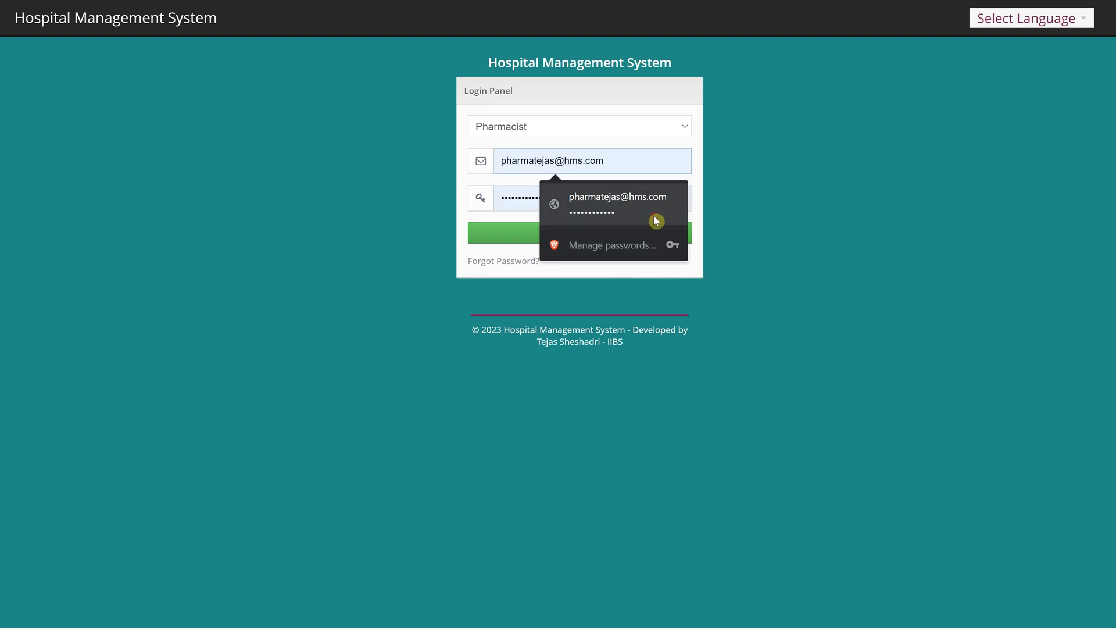
{"action": "left_click", "coordinate": [654, 219]}
{"action": "left_click", "coordinate": [623, 233]}
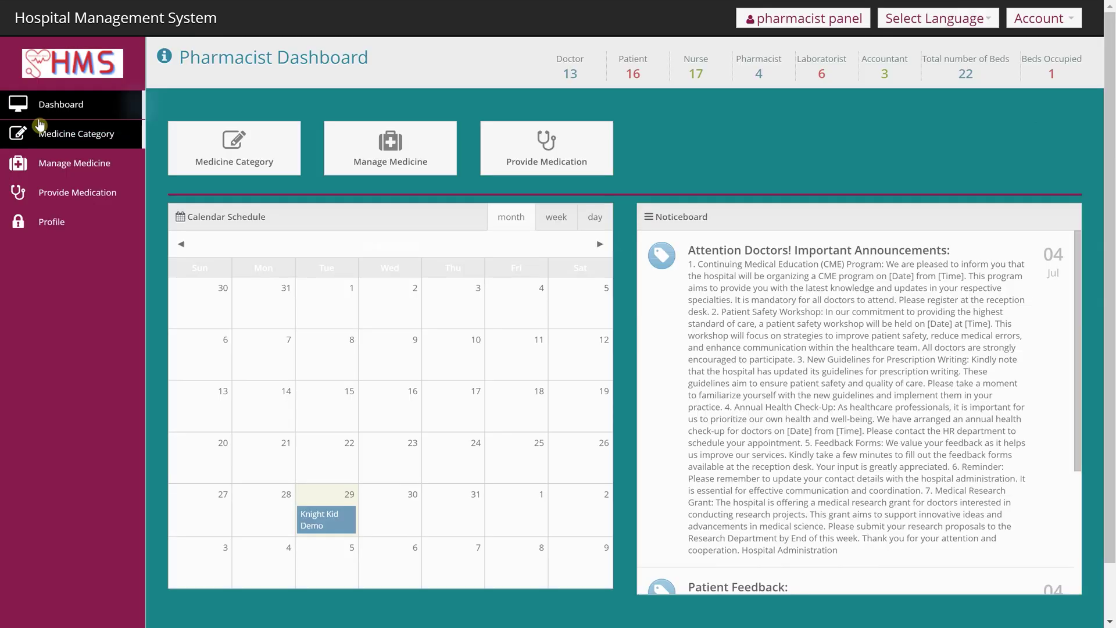
{"action": "scroll", "coordinate": [797, 368], "scroll_direction": "down", "scroll_amount": 5}
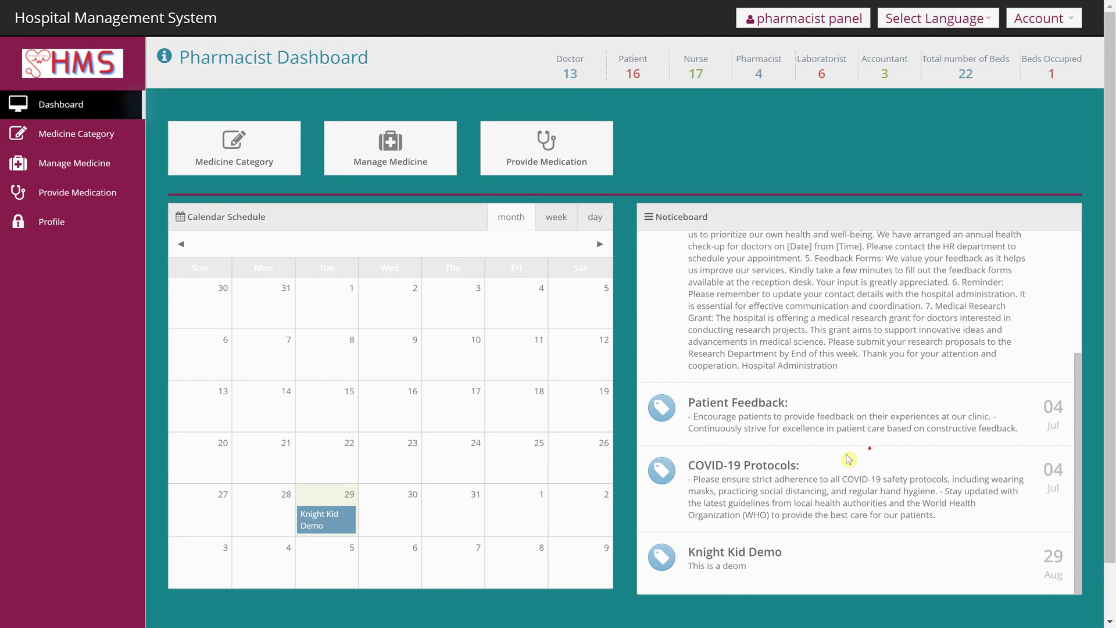
{"action": "scroll", "coordinate": [755, 329], "scroll_direction": "up", "scroll_amount": 1}
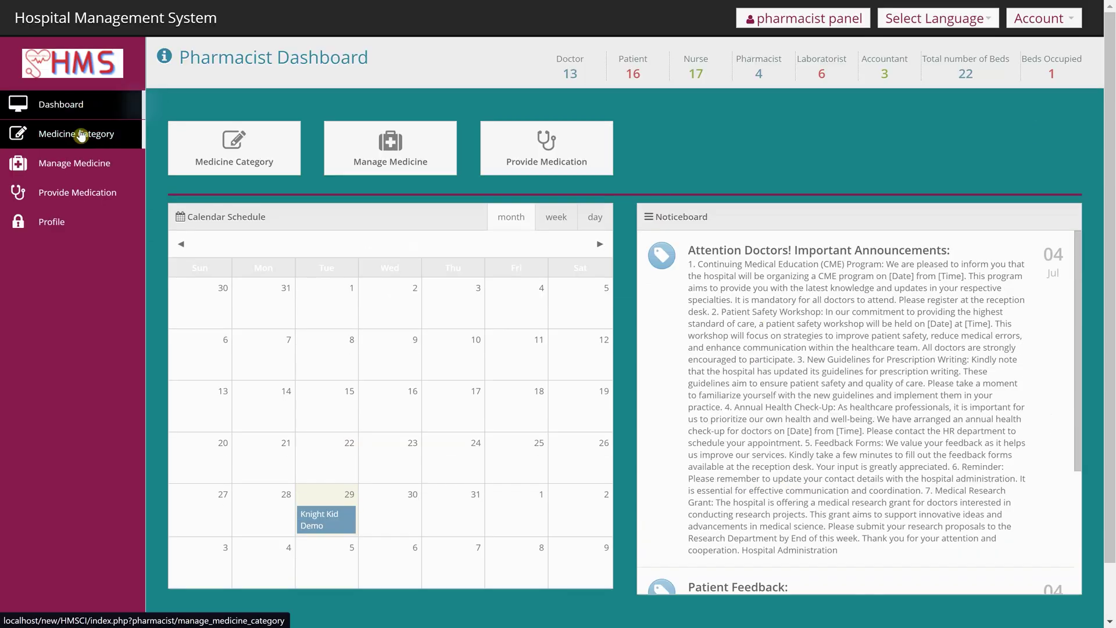
- Browse Medicine Category, Manage Medicine and Provide Medication, including their add forms
{"action": "left_click", "coordinate": [241, 167]}
{"action": "left_click", "coordinate": [338, 124]}
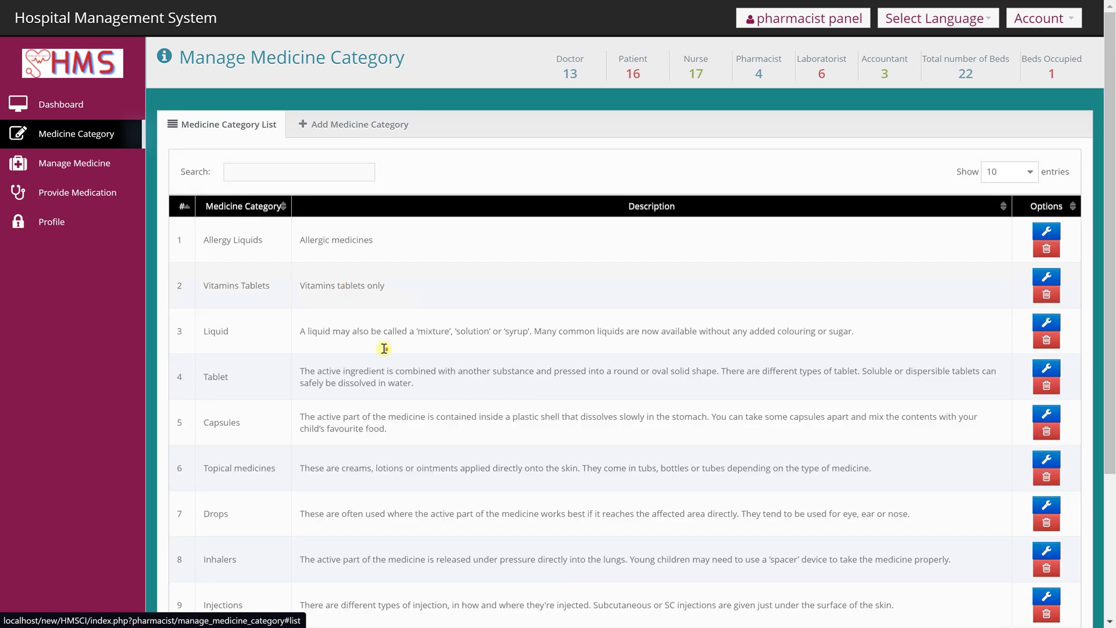
{"action": "scroll", "coordinate": [383, 349], "scroll_direction": "down", "scroll_amount": 3}
{"action": "scroll", "coordinate": [384, 353], "scroll_direction": "up", "scroll_amount": 3}
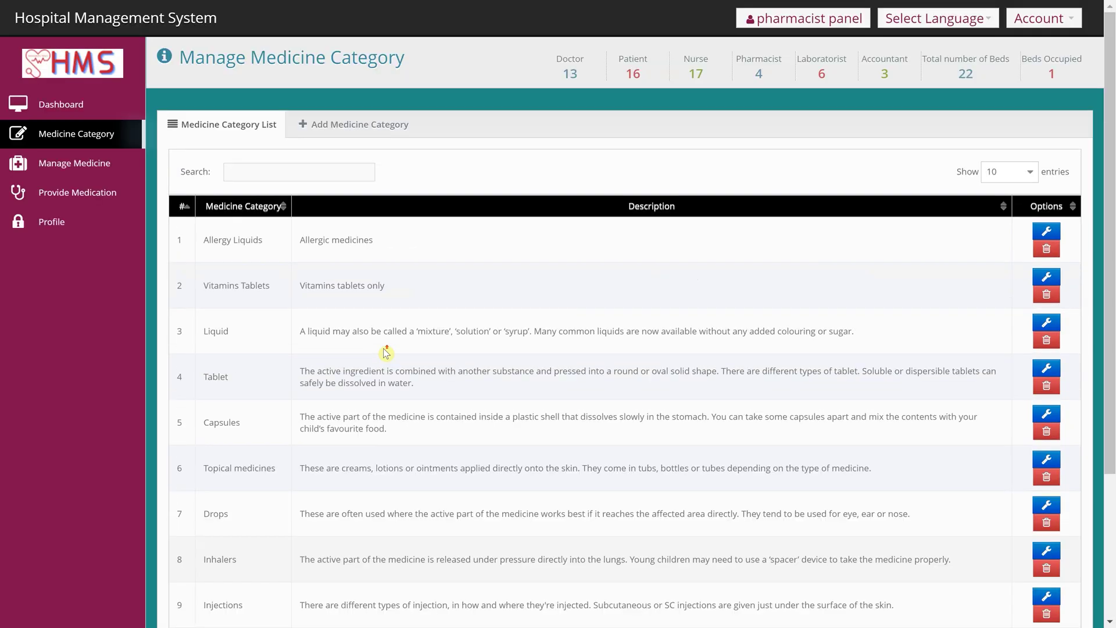
{"action": "left_click", "coordinate": [74, 165]}
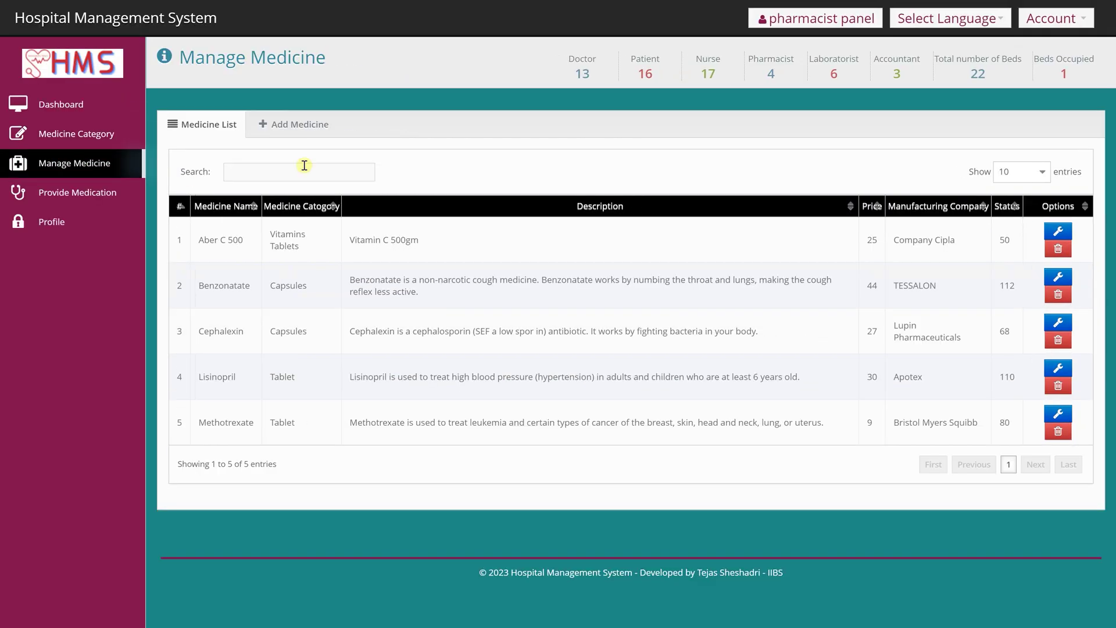
{"action": "left_click", "coordinate": [297, 123]}
{"action": "left_click", "coordinate": [113, 187]}
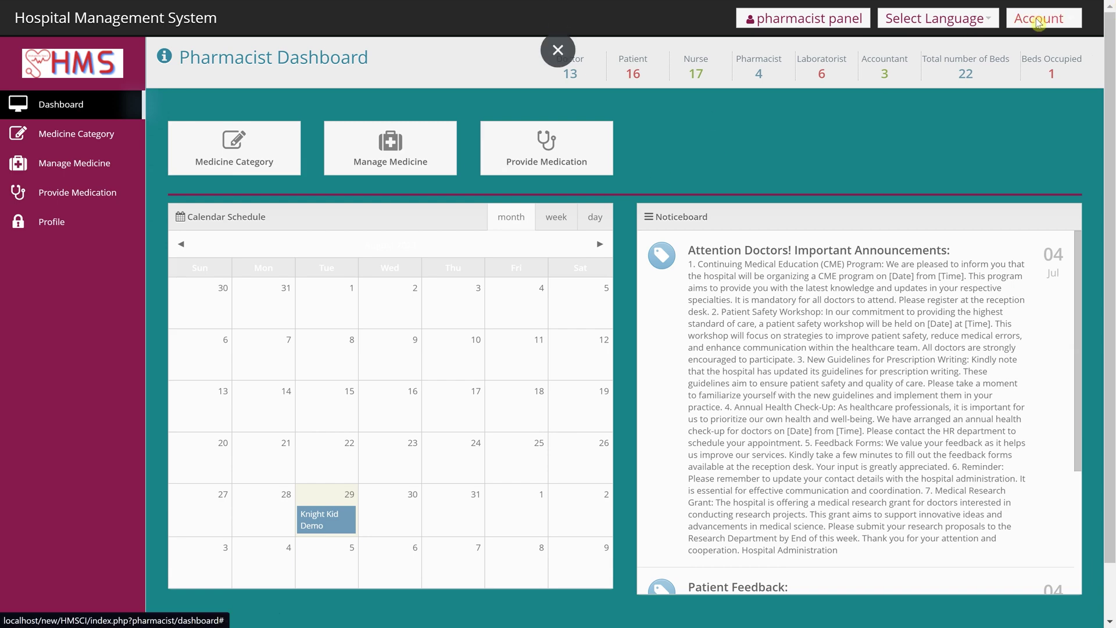
- Log out of the pharmacist panel and sign in as Laboratorist with the saved login
{"action": "left_click", "coordinate": [1075, 26]}
{"action": "left_click", "coordinate": [1047, 110]}
{"action": "left_click", "coordinate": [580, 128]}
{"action": "left_click", "coordinate": [546, 218]}
{"action": "left_click", "coordinate": [545, 170]}
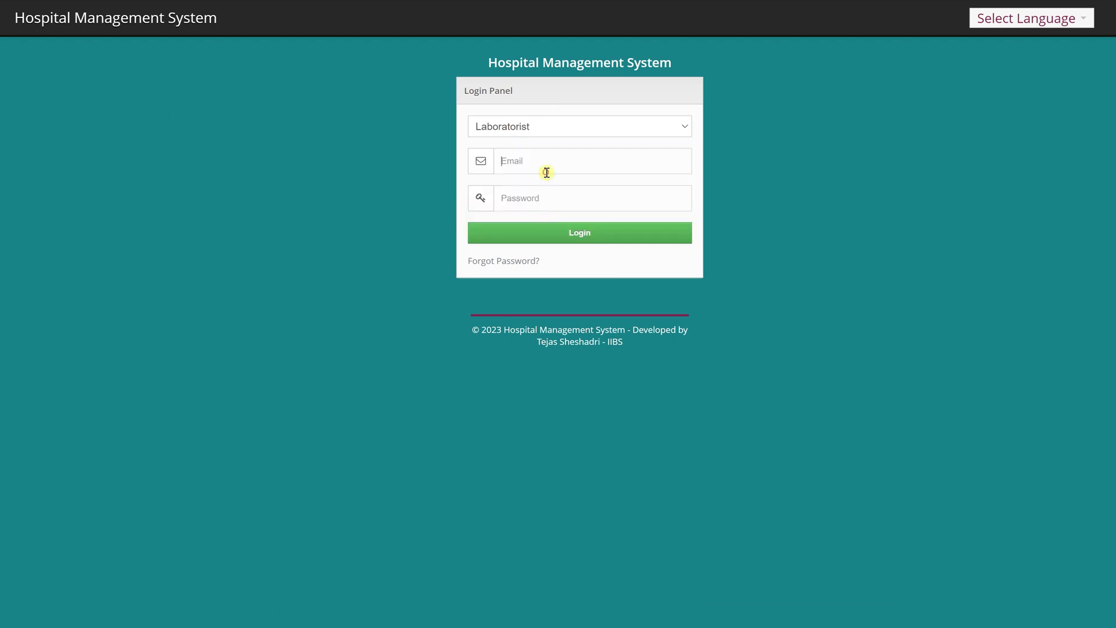
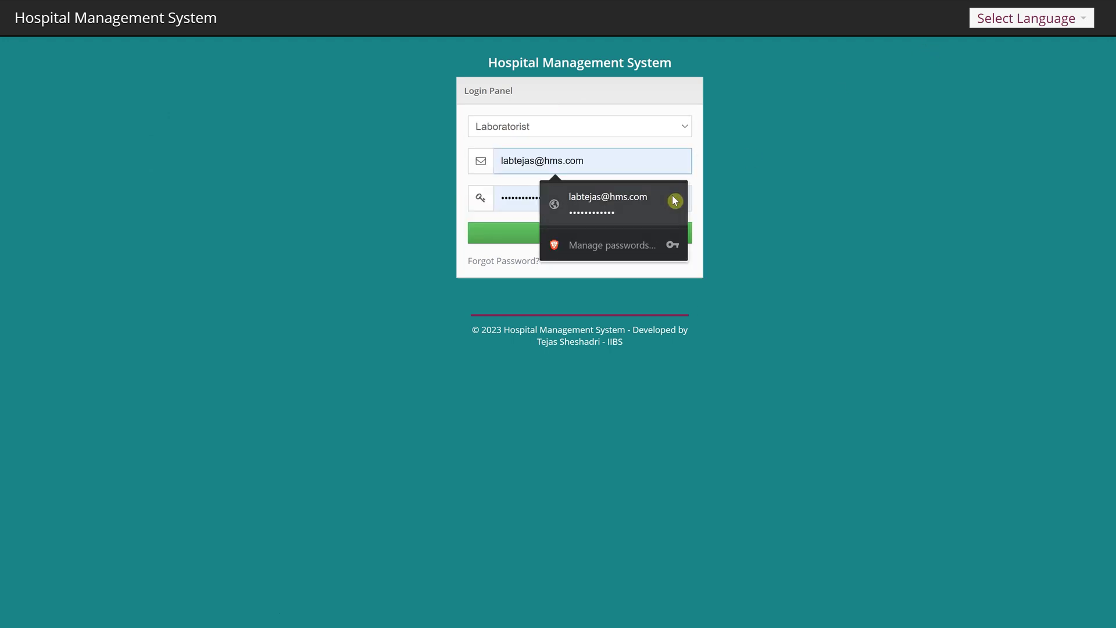
{"action": "left_click", "coordinate": [670, 200]}
{"action": "left_click", "coordinate": [621, 233]}
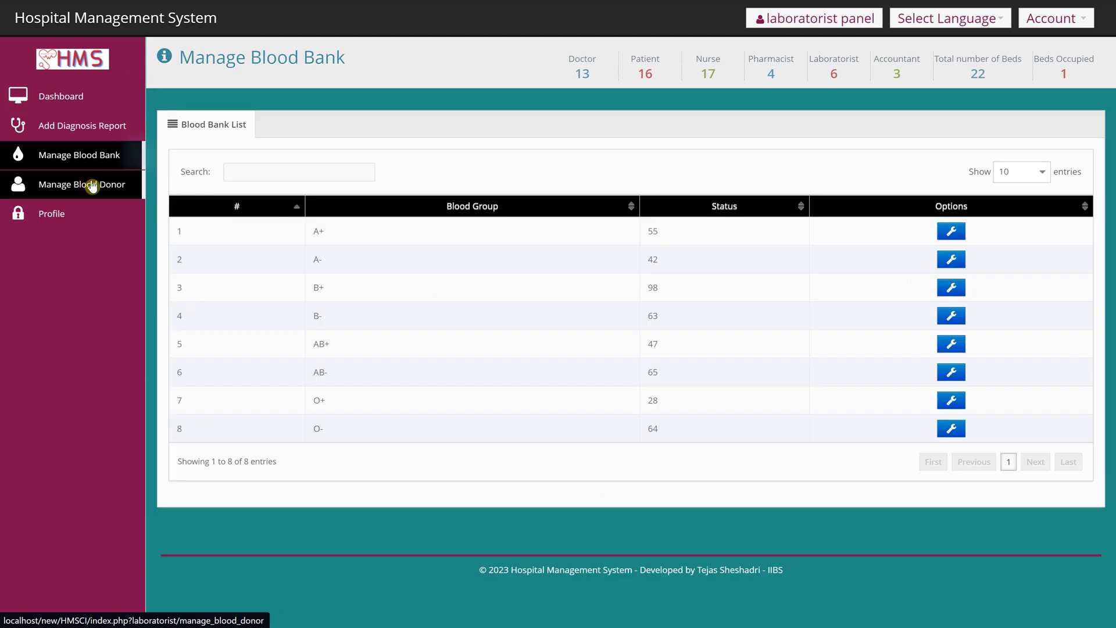
- Visit Manage Blood Donor and Manage Blood Bank, then open Add Diagnosis Report
{"action": "left_click", "coordinate": [92, 186]}
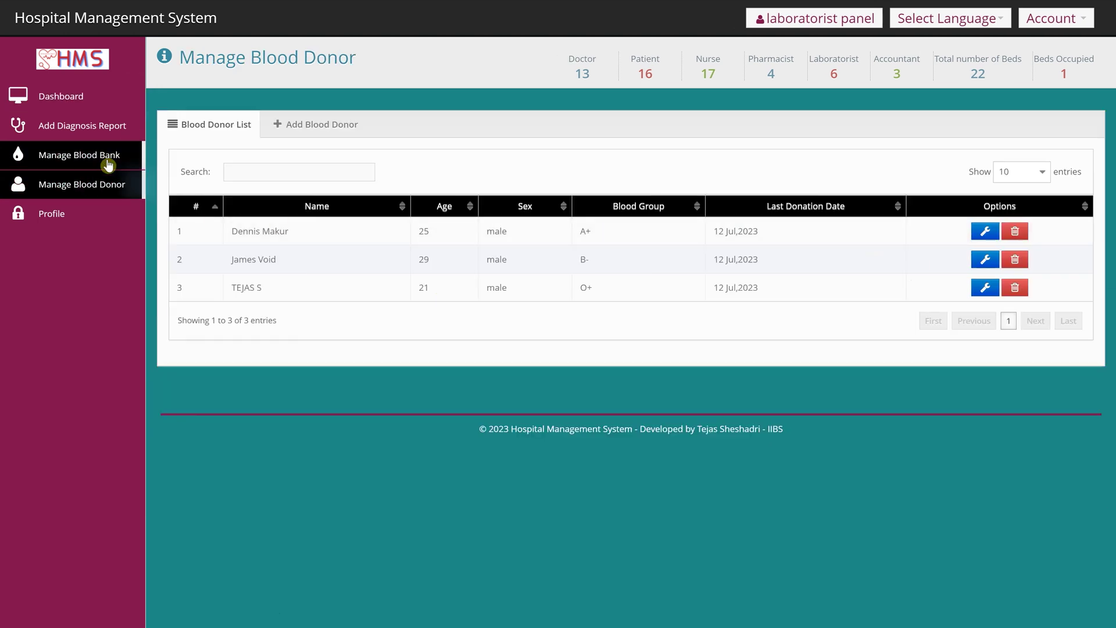
{"action": "left_click", "coordinate": [109, 163]}
{"action": "left_click", "coordinate": [109, 126]}
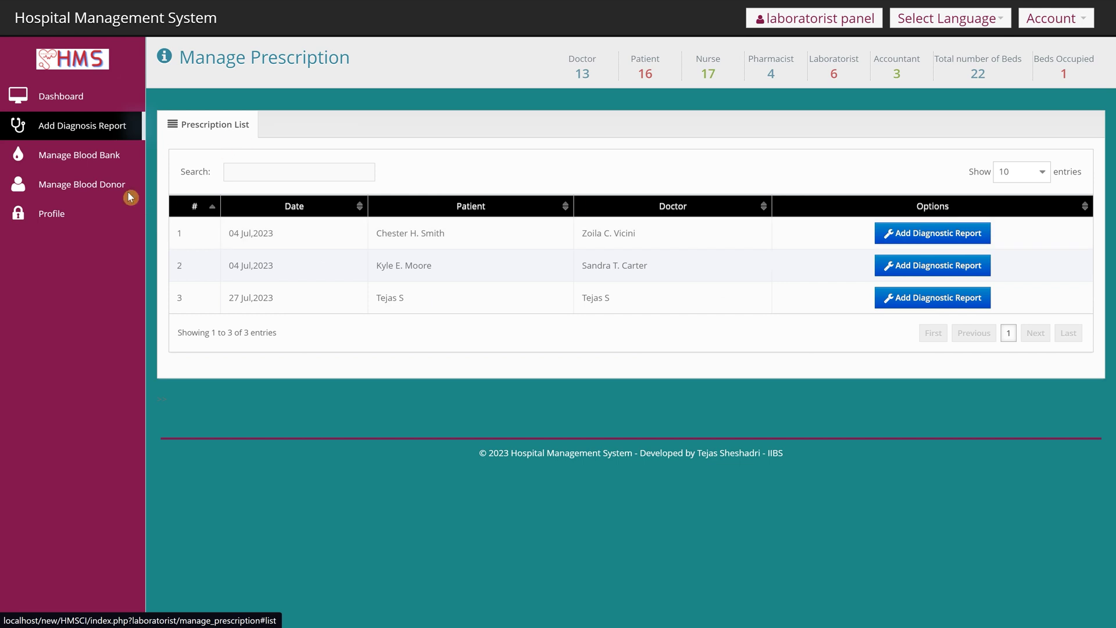
- From the dashboard, open row 1's diagnostic report and preview the L1 Xray.png image
{"action": "left_click", "coordinate": [69, 102]}
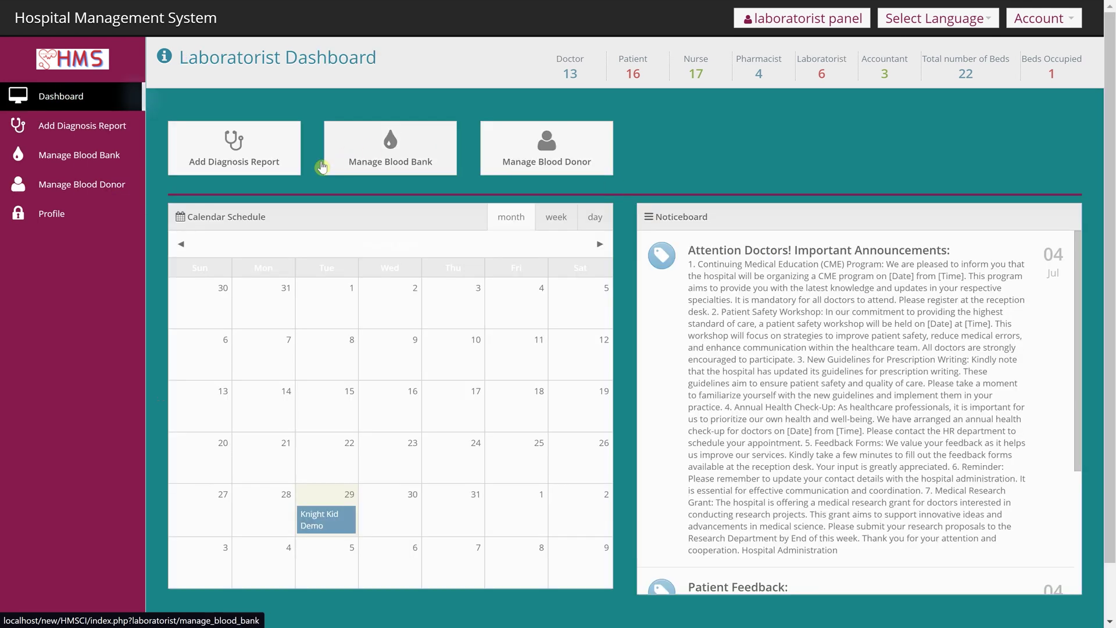
{"action": "left_click", "coordinate": [242, 161]}
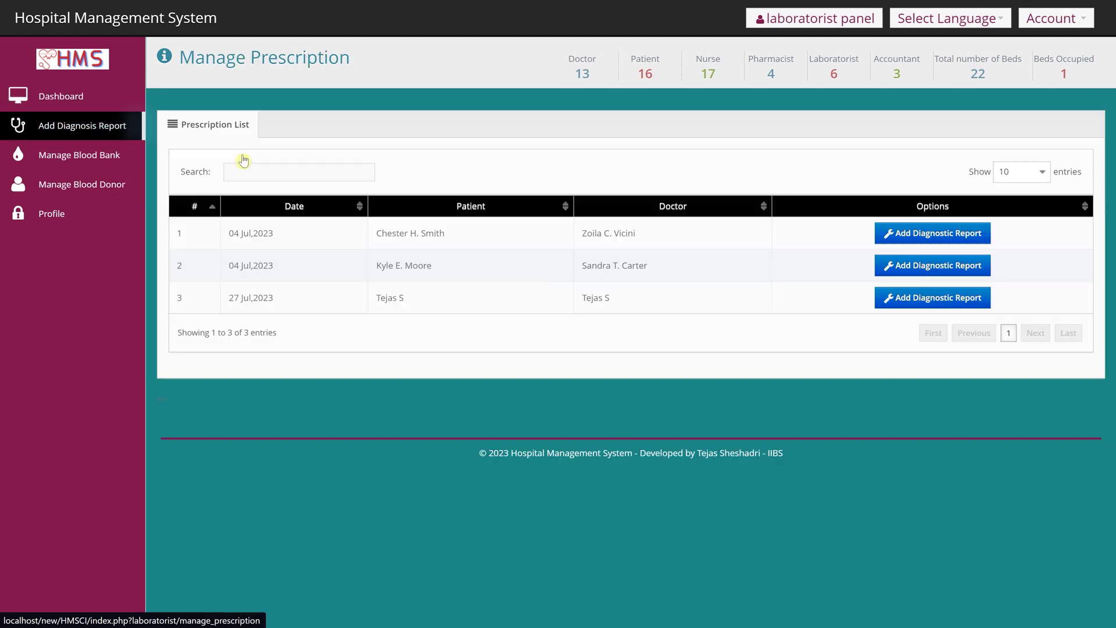
{"action": "left_click", "coordinate": [934, 233]}
{"action": "scroll", "coordinate": [549, 372], "scroll_direction": "down", "scroll_amount": 5}
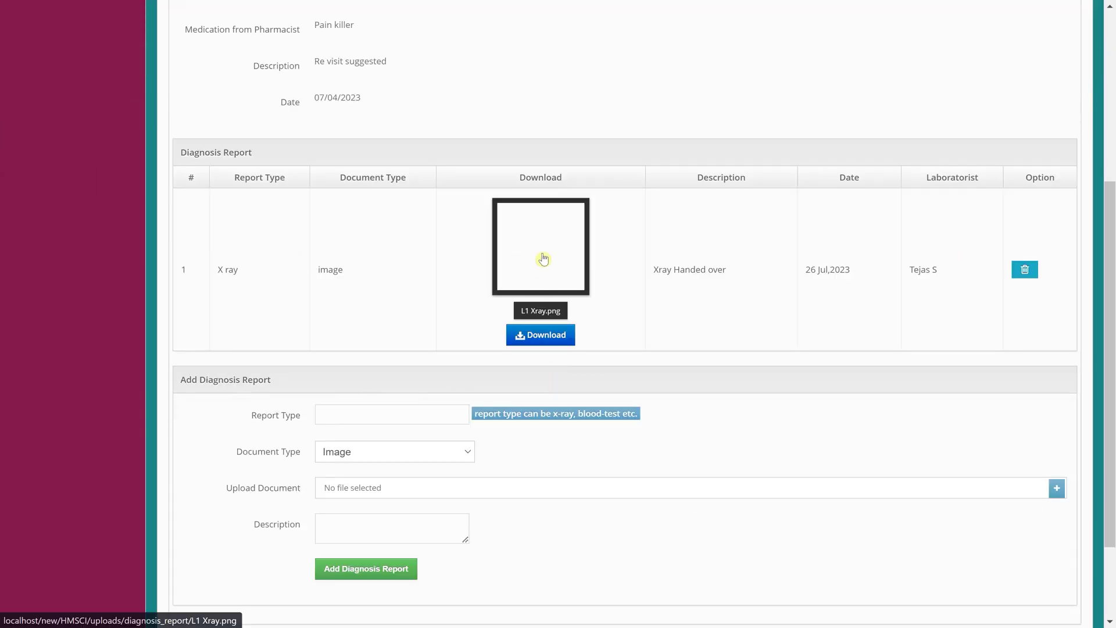
{"action": "left_click", "coordinate": [541, 253]}
{"action": "left_click", "coordinate": [706, 47]}
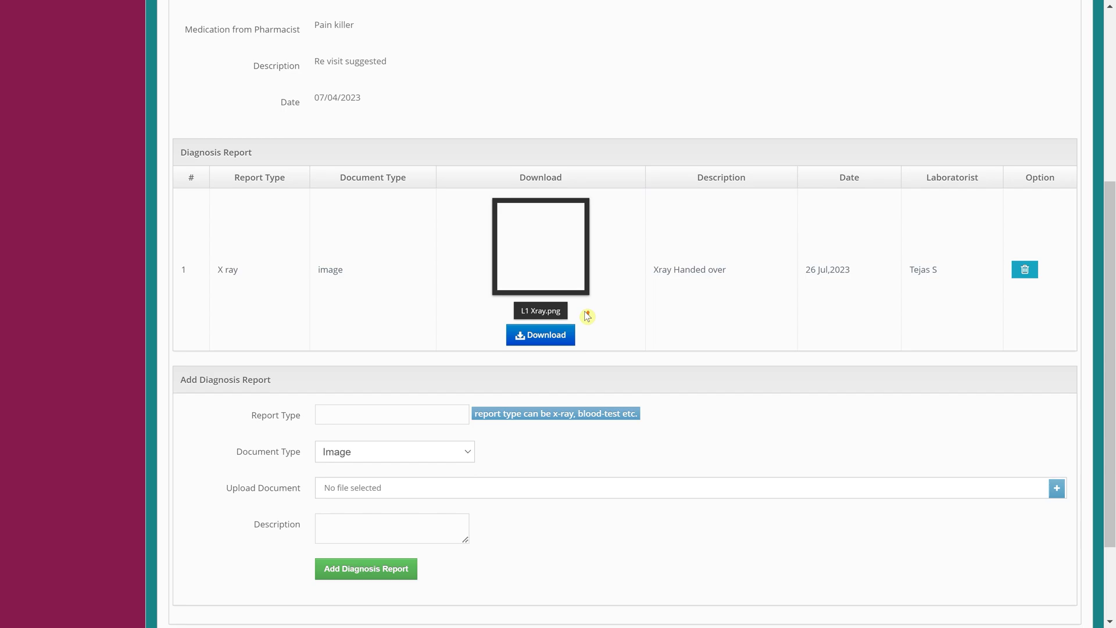
{"action": "scroll", "coordinate": [553, 381], "scroll_direction": "up", "scroll_amount": 5}
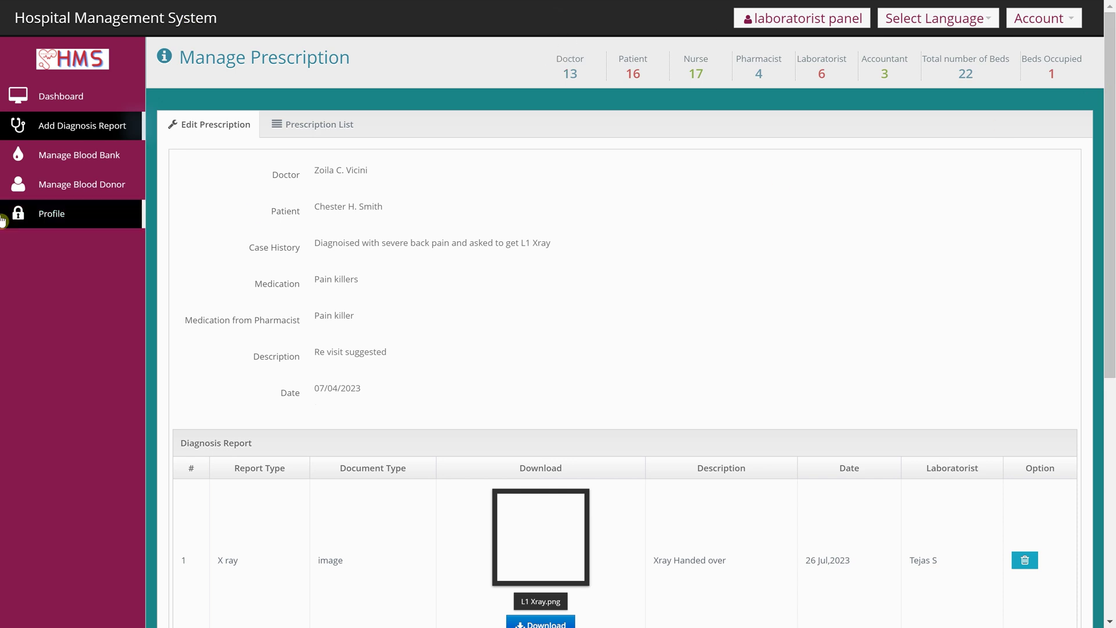
- Check the blood bank stock for 8 blood groups, then open Manage Blood Donor
{"action": "left_click", "coordinate": [77, 156]}
{"action": "left_click", "coordinate": [77, 184]}
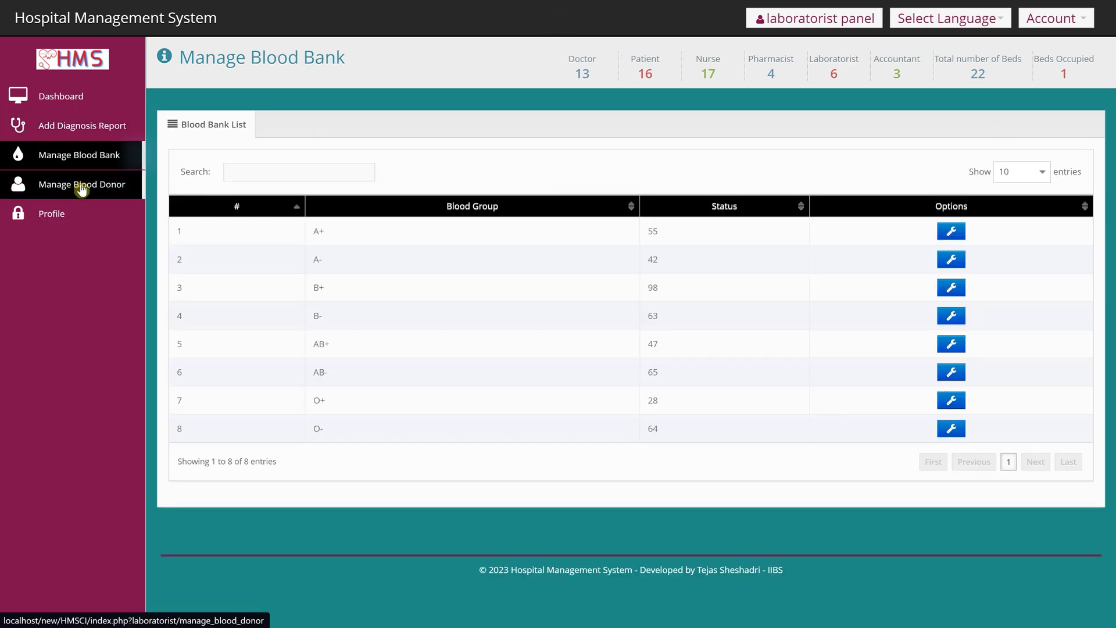